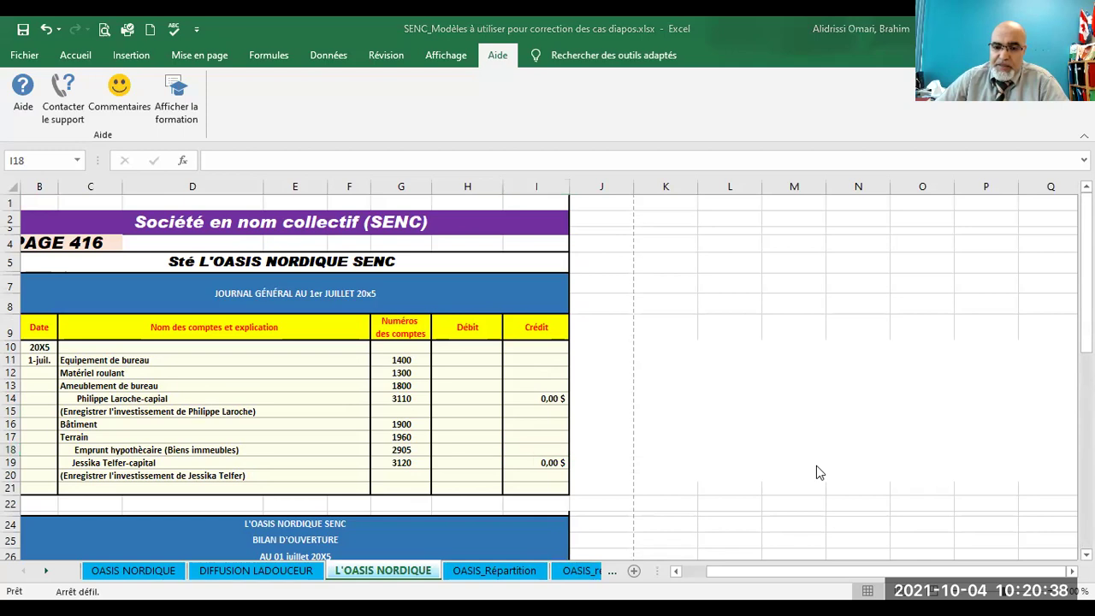
Enter the journal debits: 5000 for Equipement de bureau, 22000 for Matériel roulant and 10000 for Ameublement de bureau.
{"action": "left_click", "coordinate": [744, 223]}
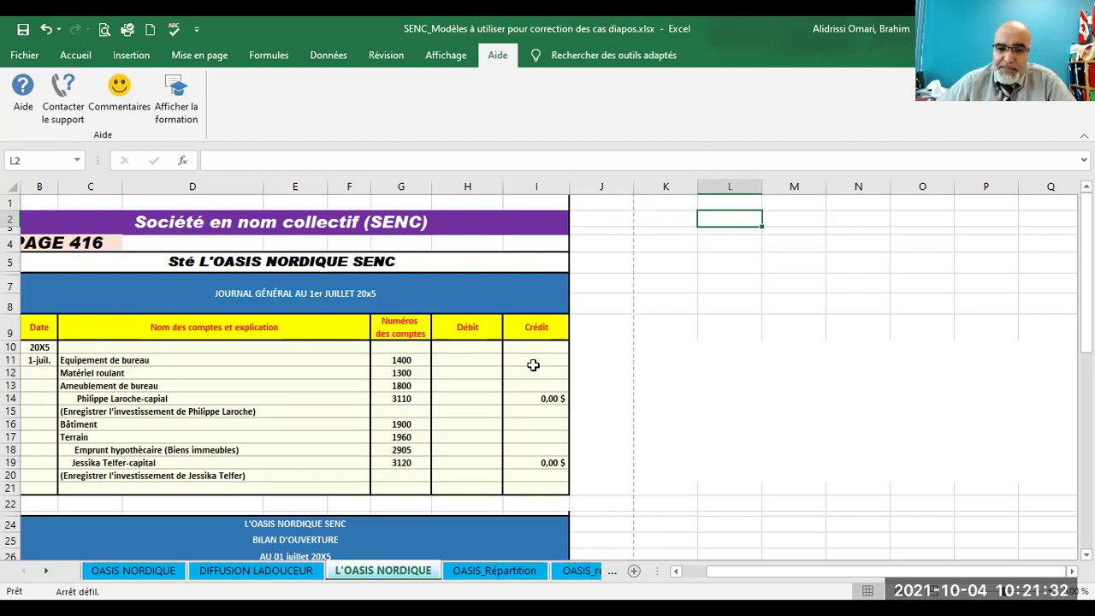
{"action": "left_click", "coordinate": [464, 360]}
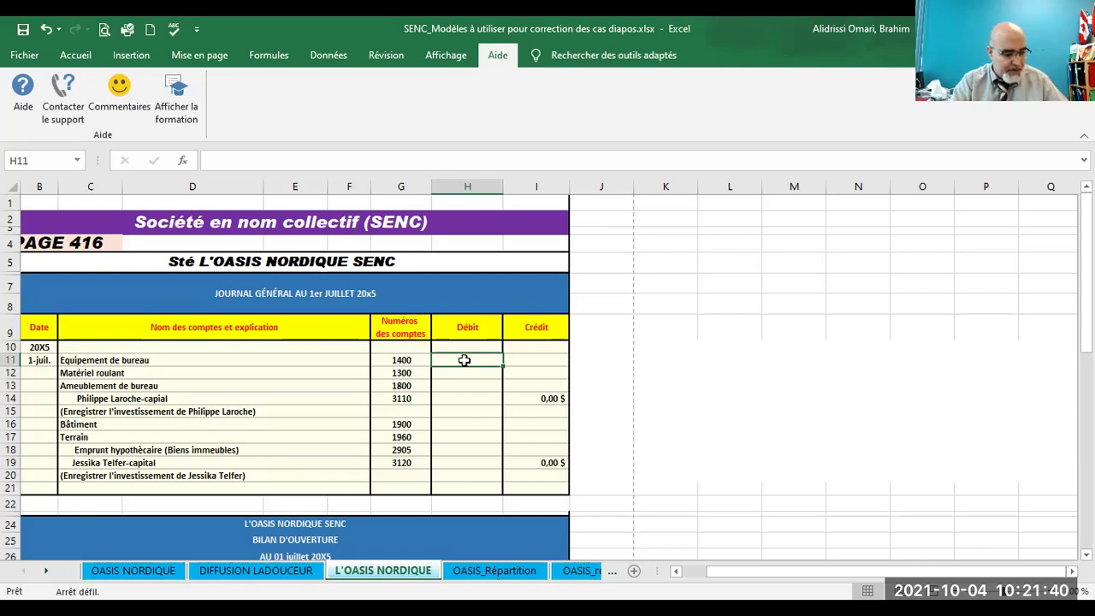
{"action": "type", "text": "5000"}
{"action": "key", "text": "Return"}
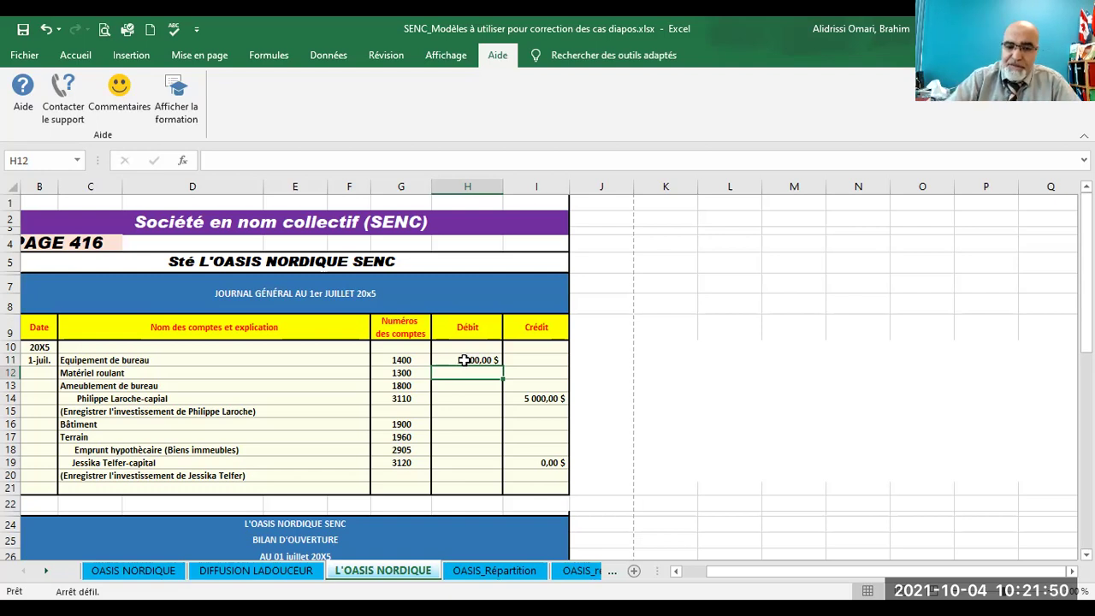
{"action": "type", "text": "22000"}
{"action": "key", "text": "Return"}
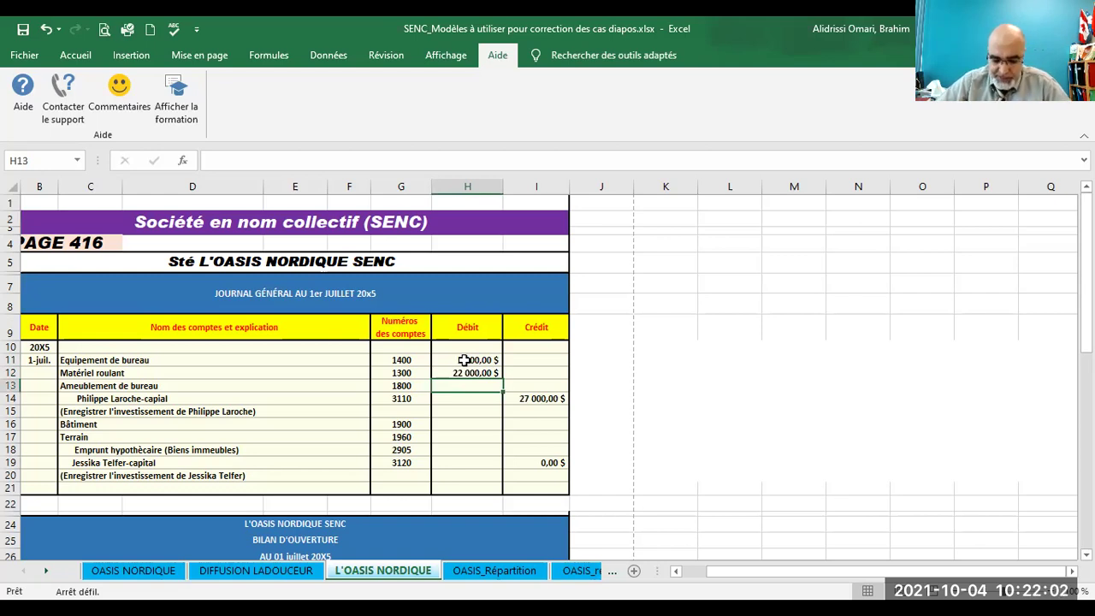
{"action": "type", "text": "1000"}
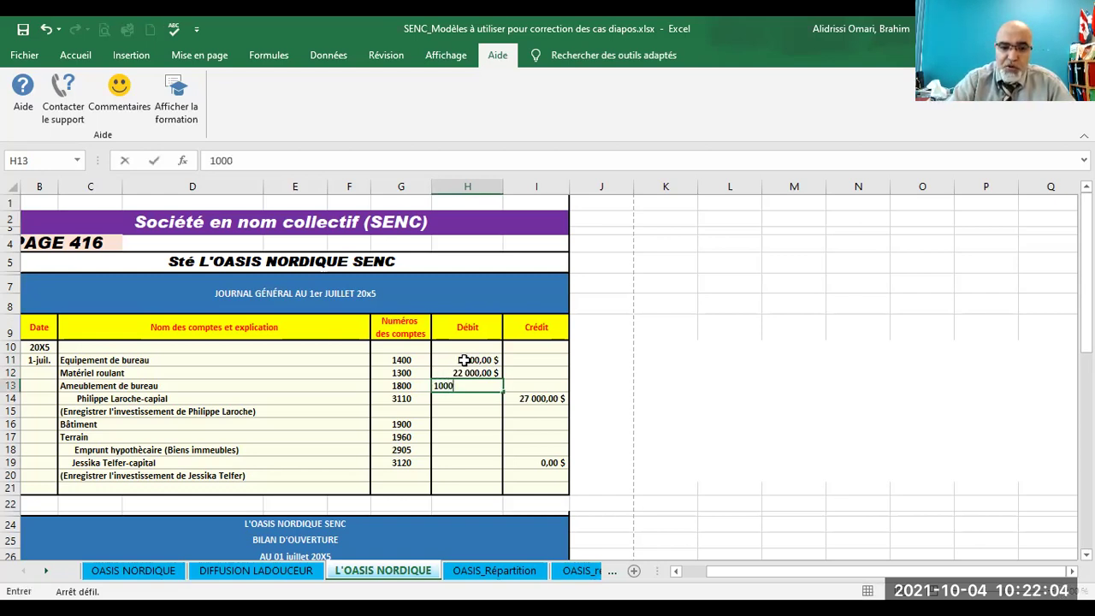
{"action": "type", "text": "0"}
{"action": "key", "text": "Return"}
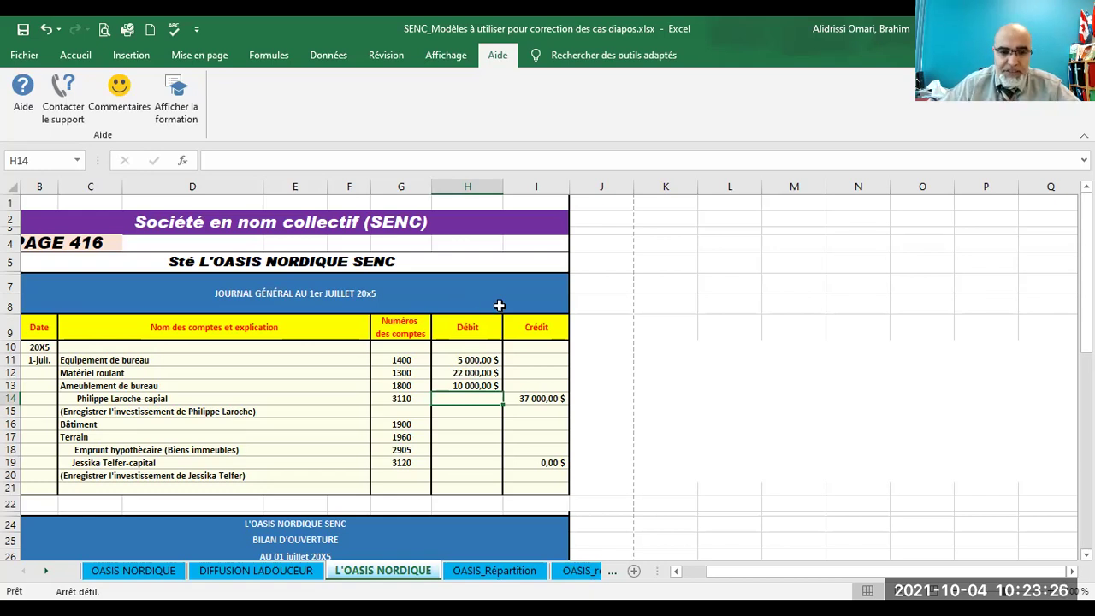
Enter debits of 125000 for Bâtiment and 80000 for Terrain in the second partner's journal entry.
{"action": "left_click", "coordinate": [465, 426]}
{"action": "type", "text": "125000"}
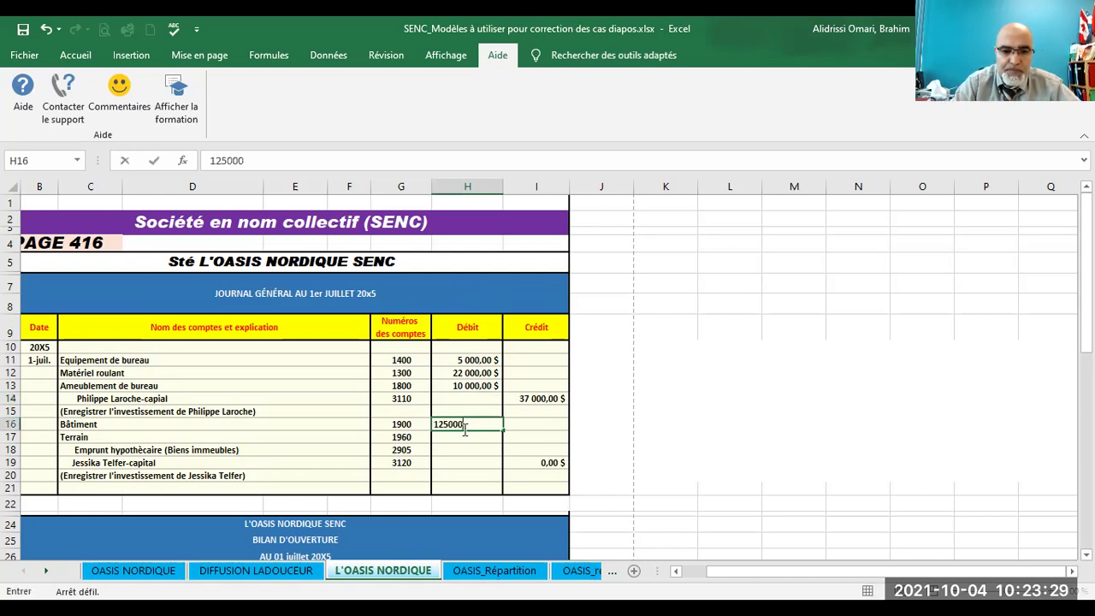
{"action": "key", "text": "Return"}
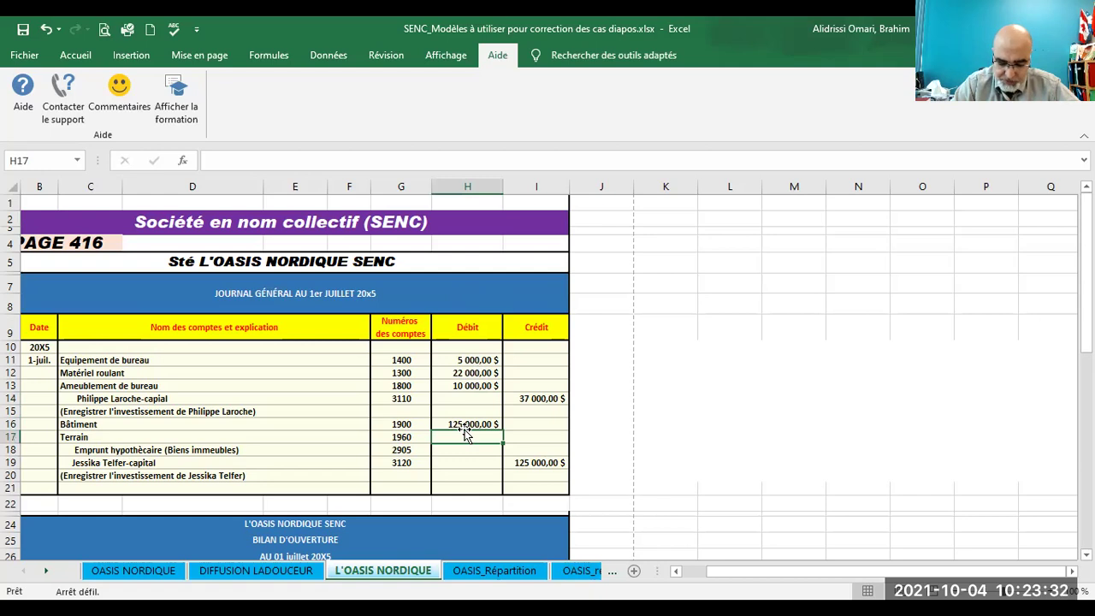
{"action": "type", "text": "80000"}
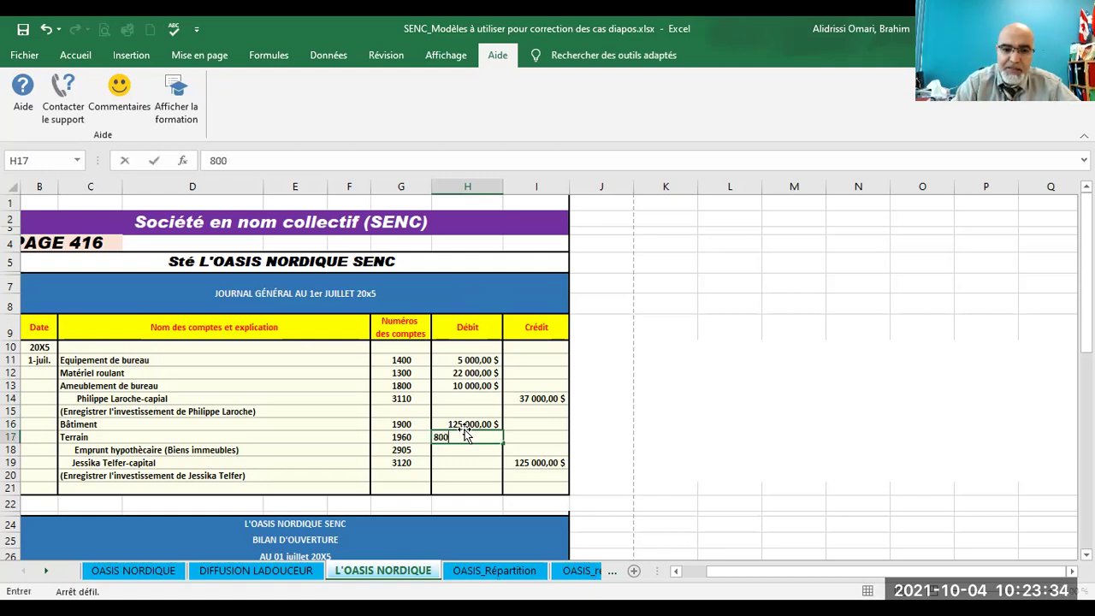
{"action": "key", "text": "Return"}
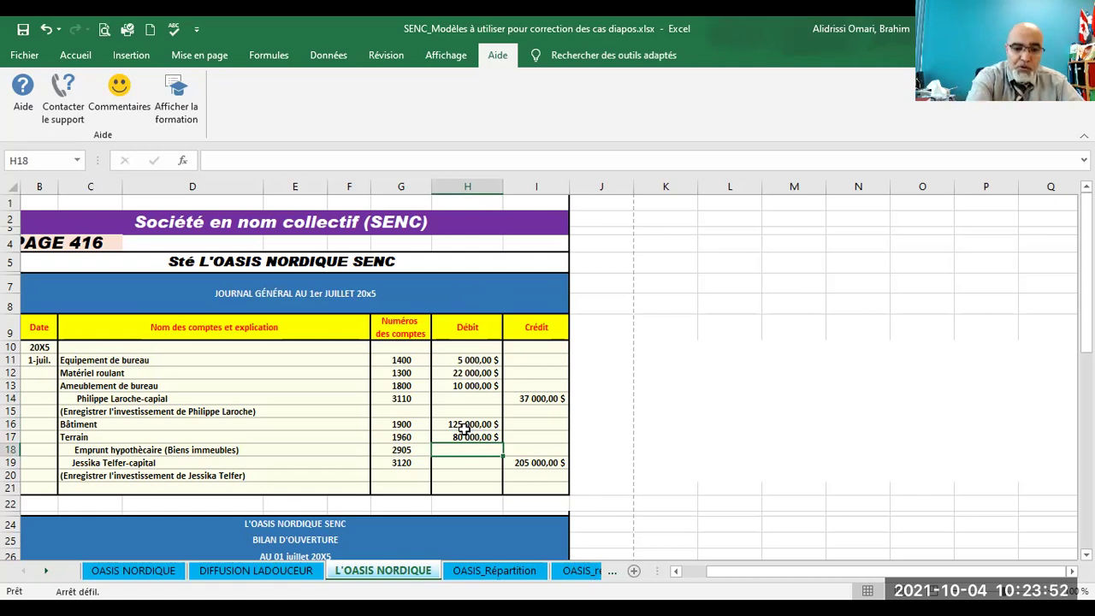
Enter a credit of 169 000 for Emprunt hypothècaire (Biens immeubles) in I18.
{"action": "key", "text": "Right"}
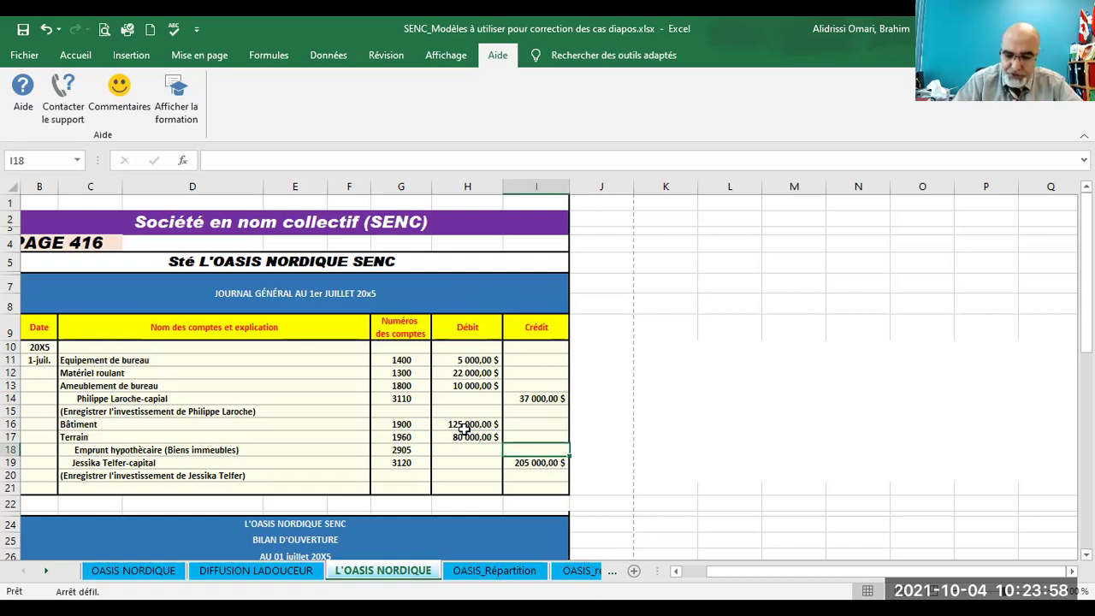
{"action": "type", "text": "169 000"}
{"action": "key", "text": "Return"}
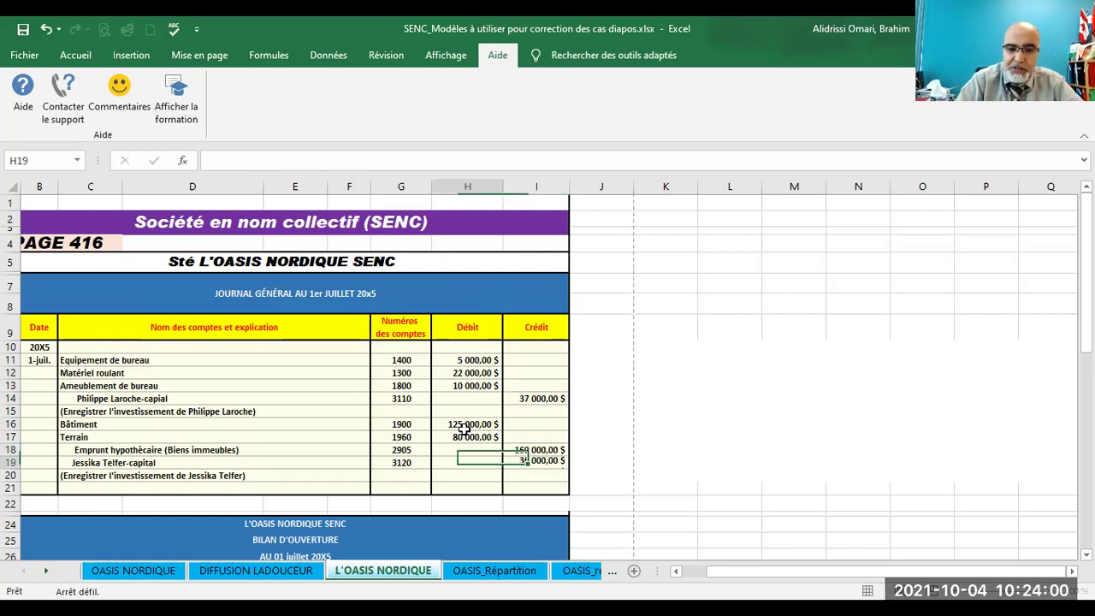
{"action": "key", "text": "Left"}
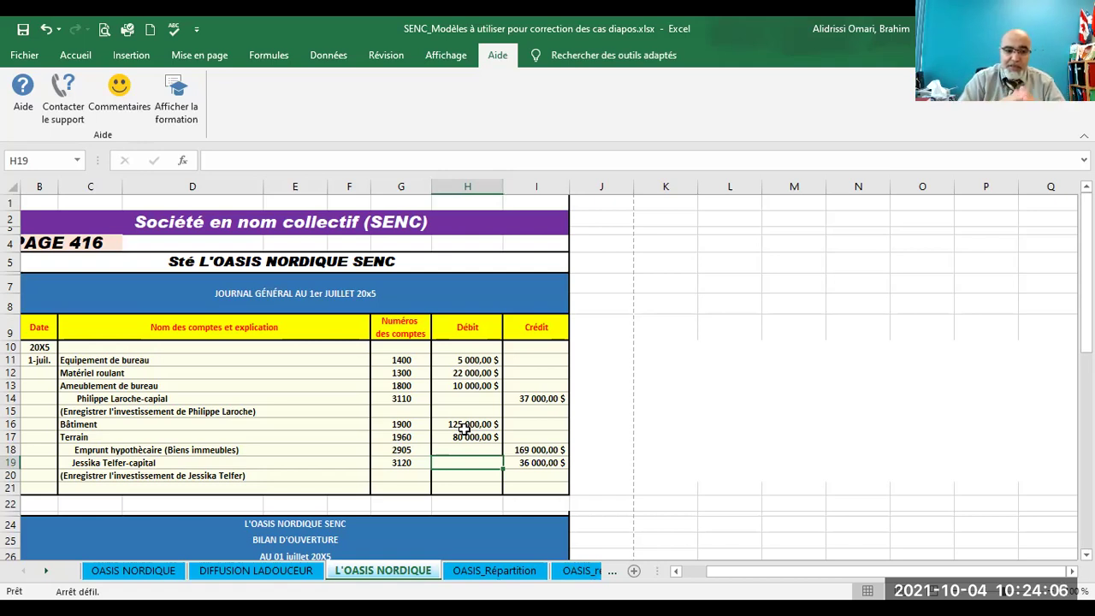
Check the sum of the Bâtiment and Terrain debits and the formula behind the second partner's capital credit.
{"action": "left_click_drag", "start_coordinate": [463, 424], "coordinate": [461, 434]}
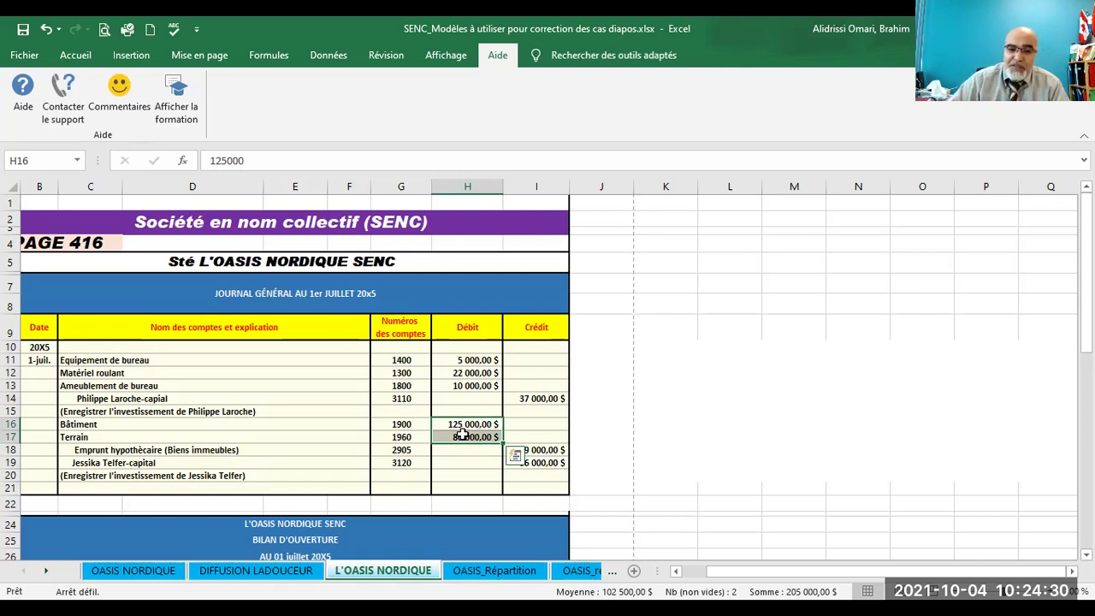
{"action": "left_click", "coordinate": [622, 486]}
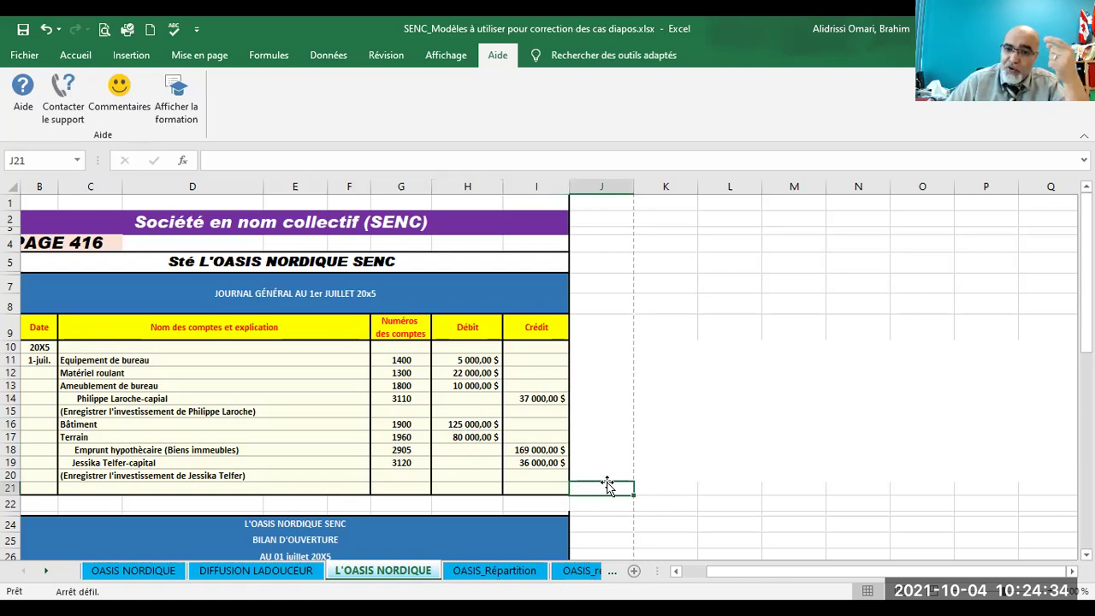
{"action": "left_click", "coordinate": [521, 465]}
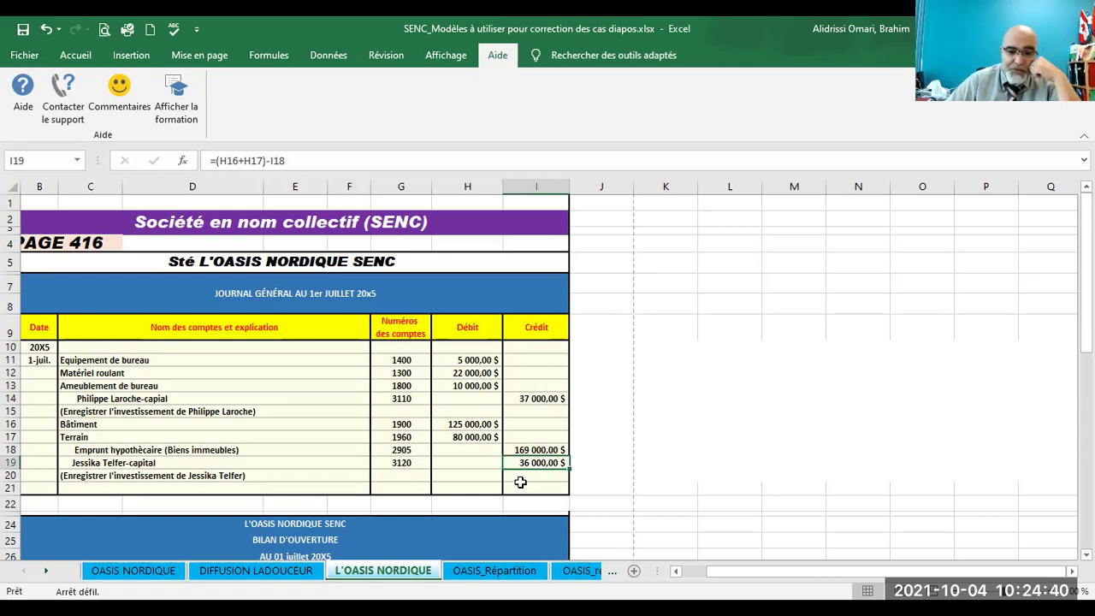
{"action": "left_click", "coordinate": [693, 451]}
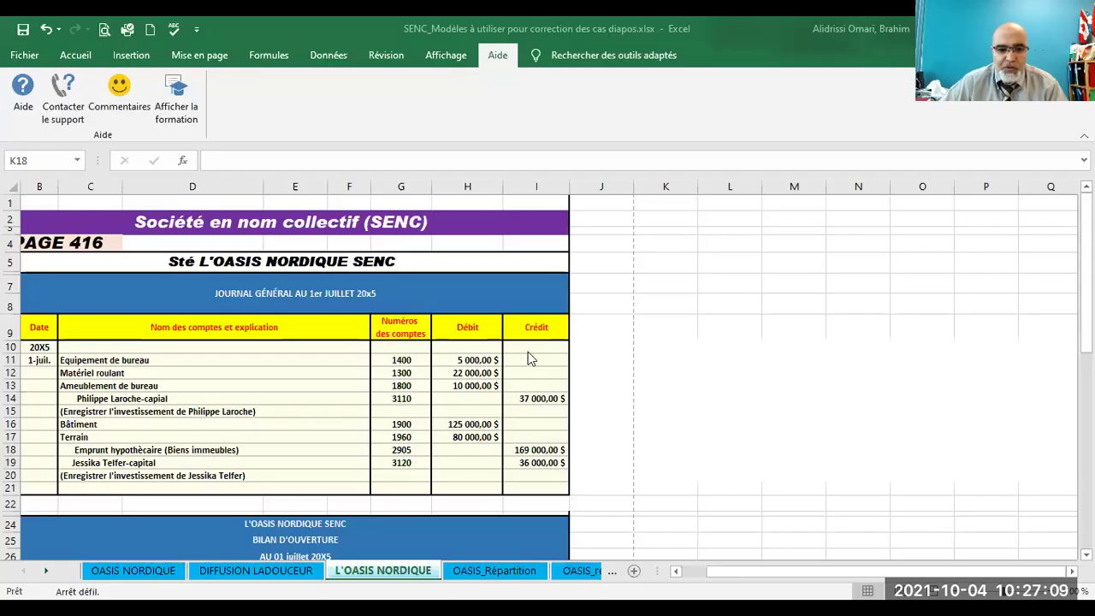
Clear the Encaisse amount and the five Immobilisations amounts, H32 to H36, in the opening balance sheet.
{"action": "scroll", "coordinate": [444, 396], "scroll_direction": "down", "scroll_amount": 5}
{"action": "scroll", "coordinate": [444, 396], "scroll_direction": "down", "scroll_amount": 3}
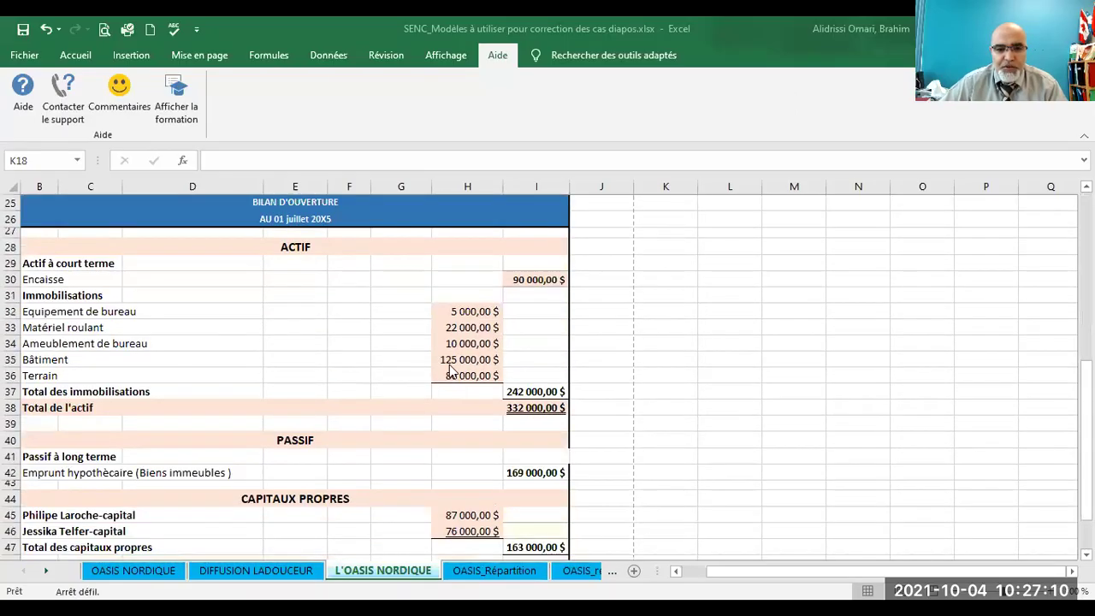
{"action": "left_click", "coordinate": [518, 279]}
{"action": "key", "text": "Delete"}
{"action": "left_click_drag", "start_coordinate": [468, 312], "coordinate": [461, 380]}
{"action": "key", "text": "Delete"}
Clear both partners' capital amounts in H45:H46 and the Emprunt hypothècaire amount in I42 of the balance sheet.
{"action": "left_click_drag", "start_coordinate": [466, 516], "coordinate": [468, 532]}
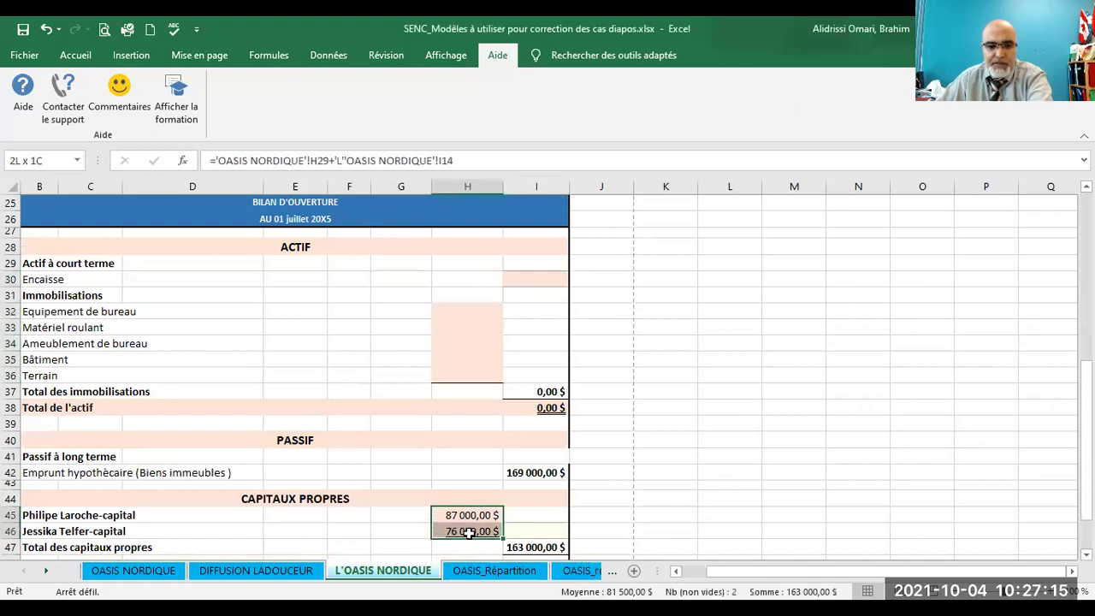
{"action": "key", "text": "Delete"}
{"action": "left_click", "coordinate": [519, 472]}
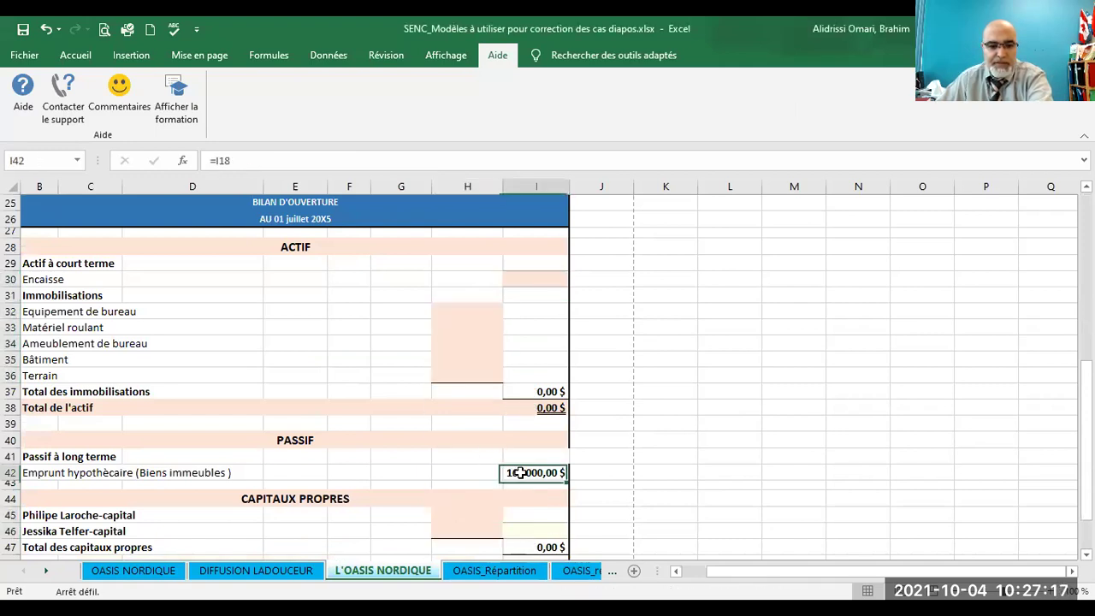
{"action": "scroll", "coordinate": [525, 396], "scroll_direction": "up", "scroll_amount": 2}
{"action": "scroll", "coordinate": [526, 396], "scroll_direction": "down", "scroll_amount": 3}
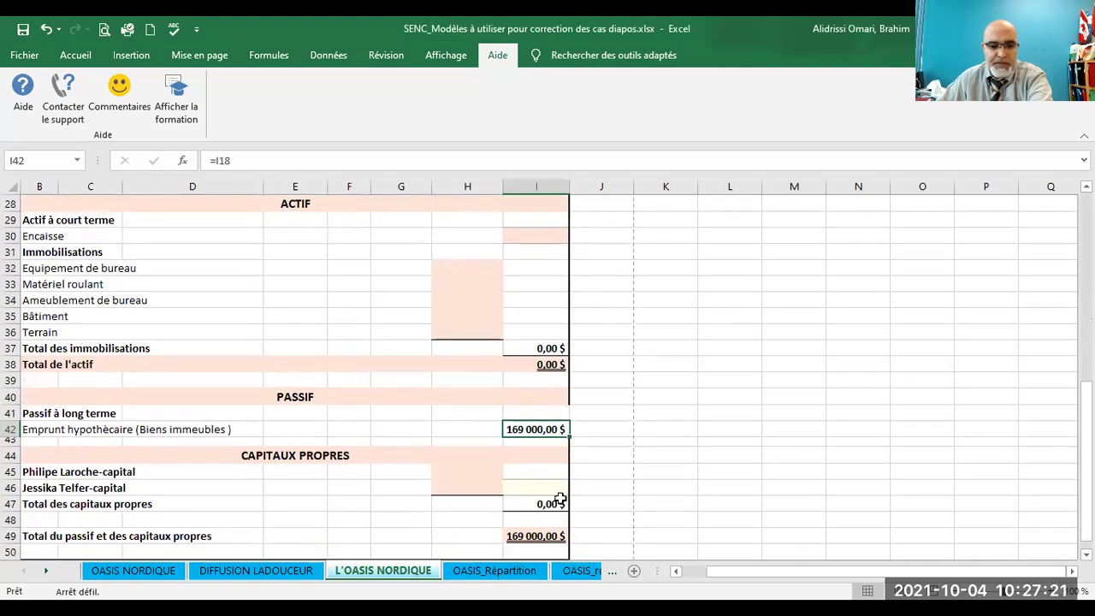
{"action": "key", "text": "Delete"}
{"action": "left_click", "coordinate": [684, 414]}
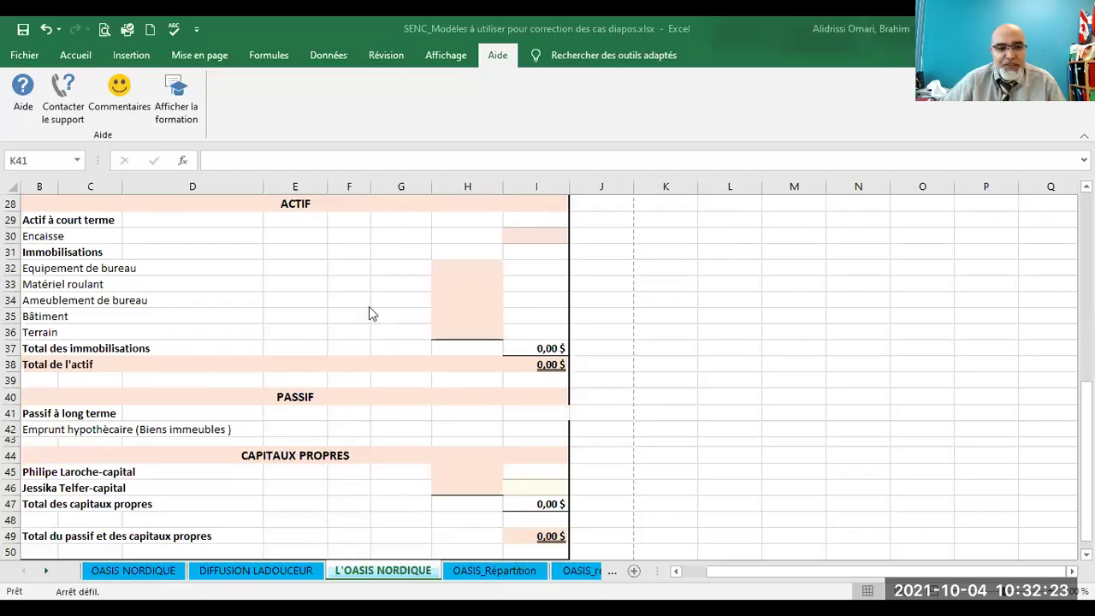
Link the balance sheet's Encaisse amount in I30 to the Encaisse debit in H11 of the OASIS NORDIQUE sheet.
{"action": "scroll", "coordinate": [369, 307], "scroll_direction": "up", "scroll_amount": 3}
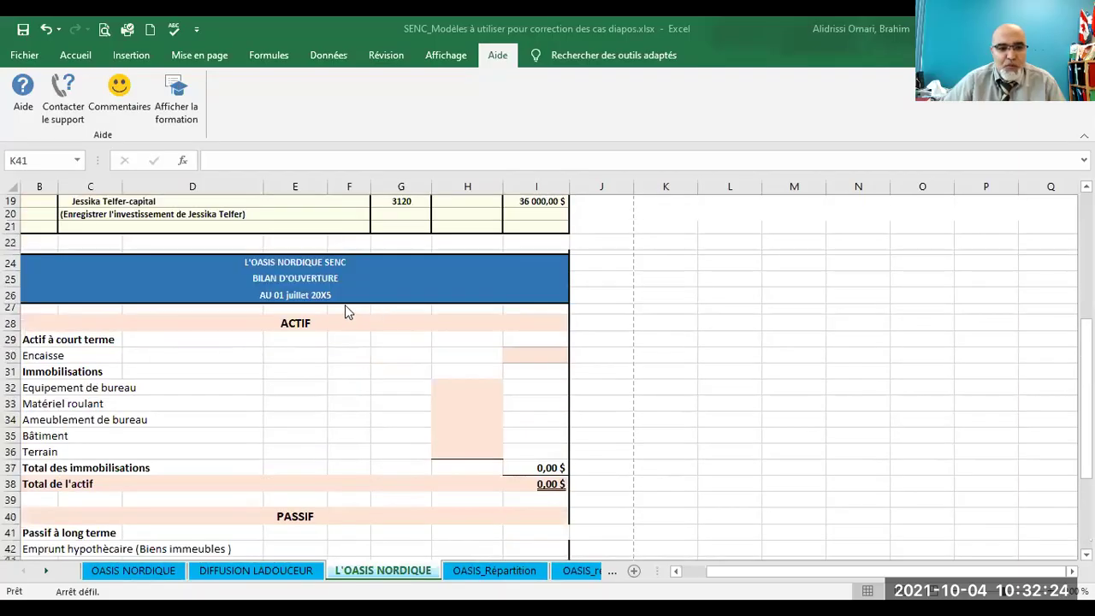
{"action": "scroll", "coordinate": [345, 305], "scroll_direction": "down", "scroll_amount": 2}
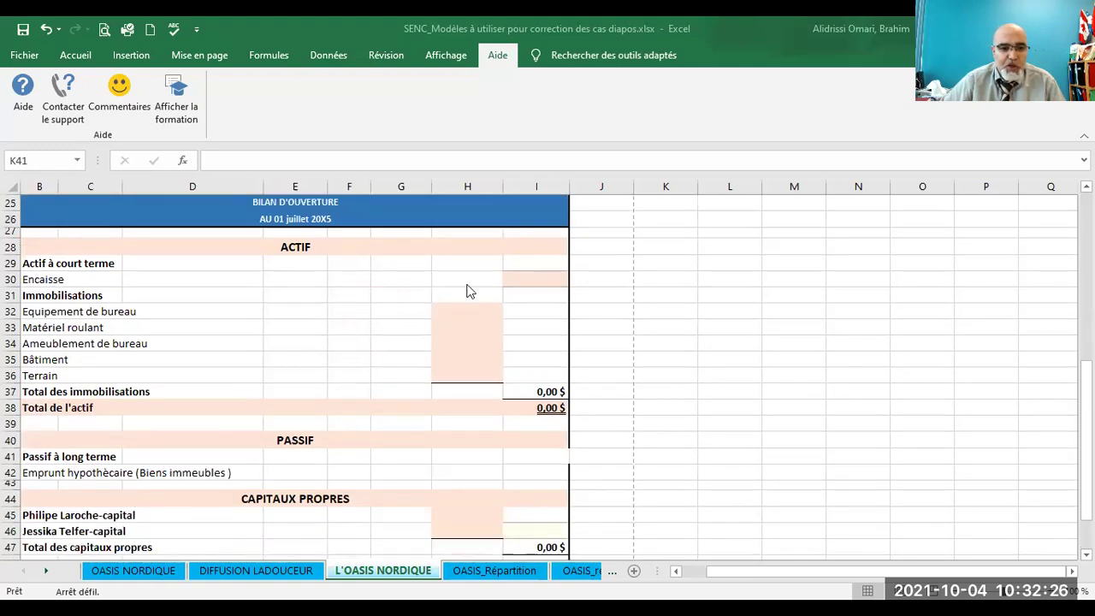
{"action": "left_click", "coordinate": [543, 280]}
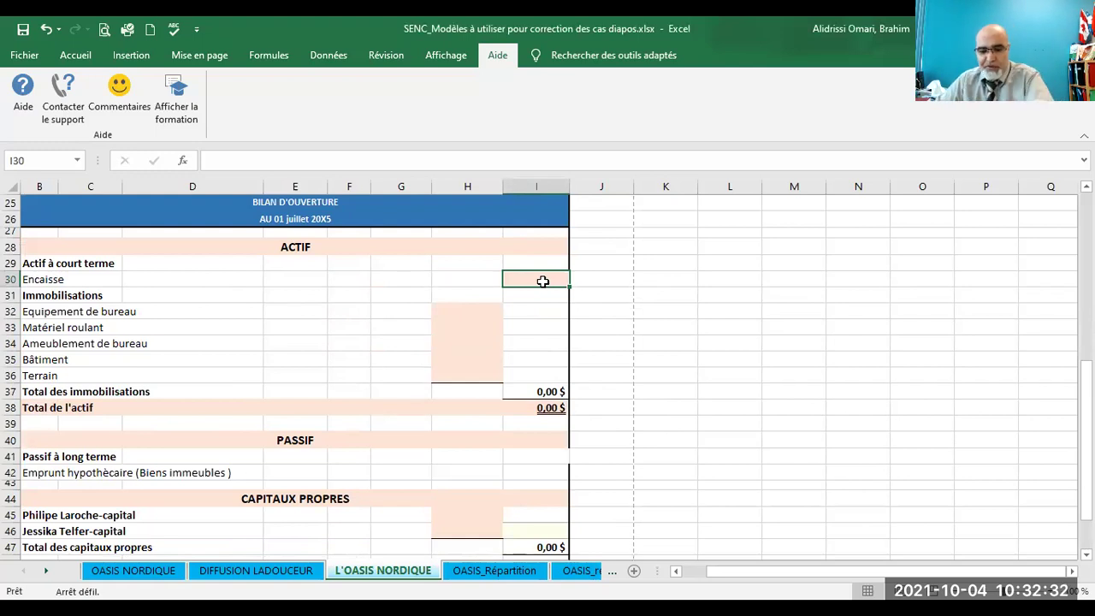
{"action": "type", "text": "+"}
{"action": "scroll", "coordinate": [518, 276], "scroll_direction": "up", "scroll_amount": 3}
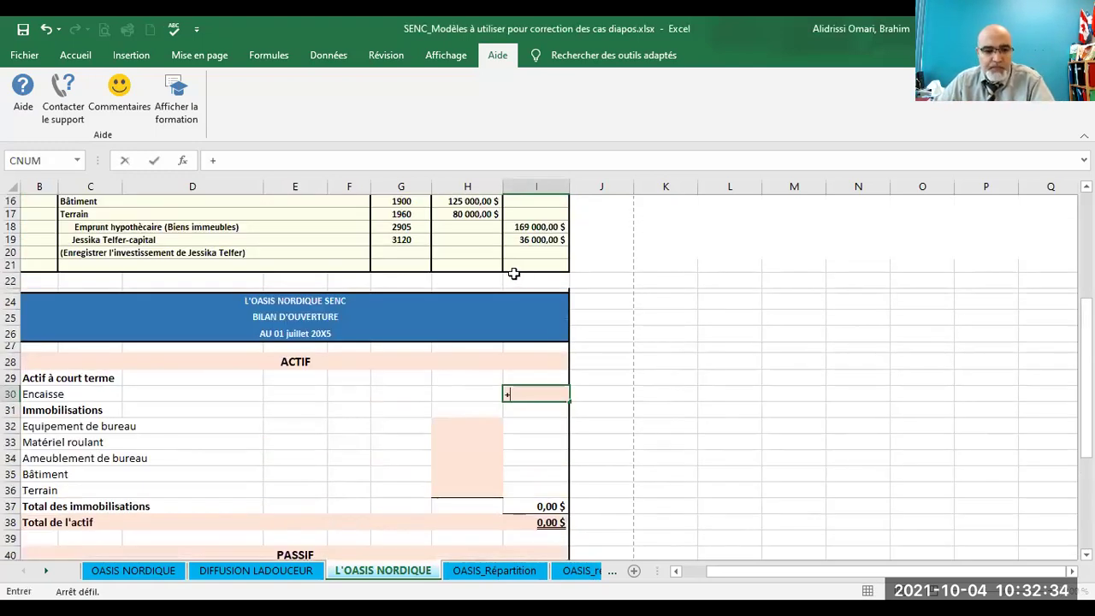
{"action": "scroll", "coordinate": [517, 275], "scroll_direction": "up", "scroll_amount": 5}
{"action": "scroll", "coordinate": [511, 295], "scroll_direction": "down", "scroll_amount": 1}
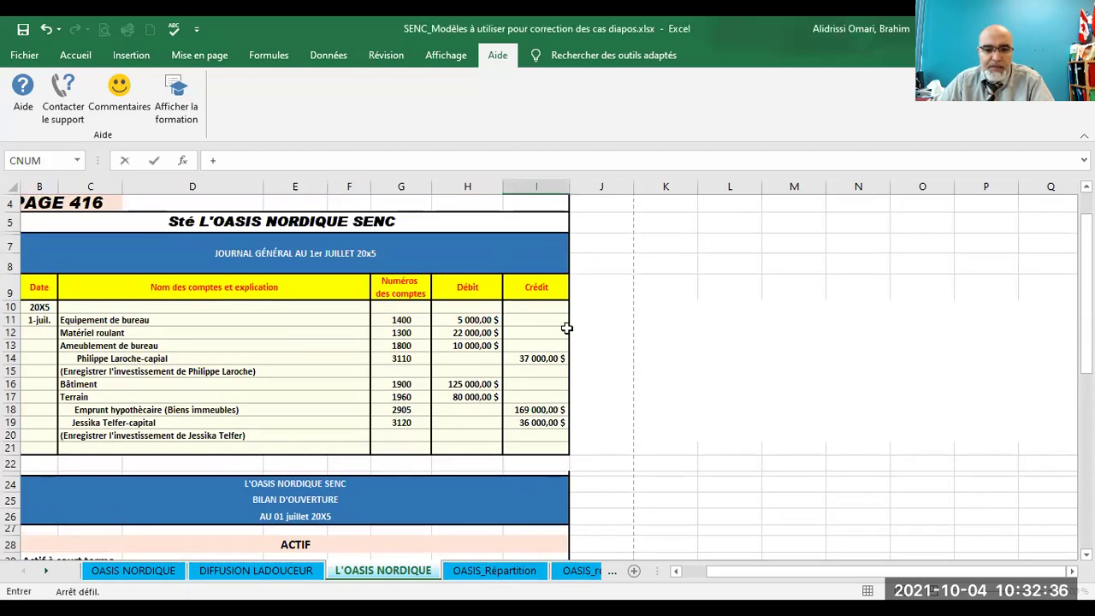
{"action": "scroll", "coordinate": [567, 327], "scroll_direction": "down", "scroll_amount": 3}
{"action": "left_click", "coordinate": [160, 580]}
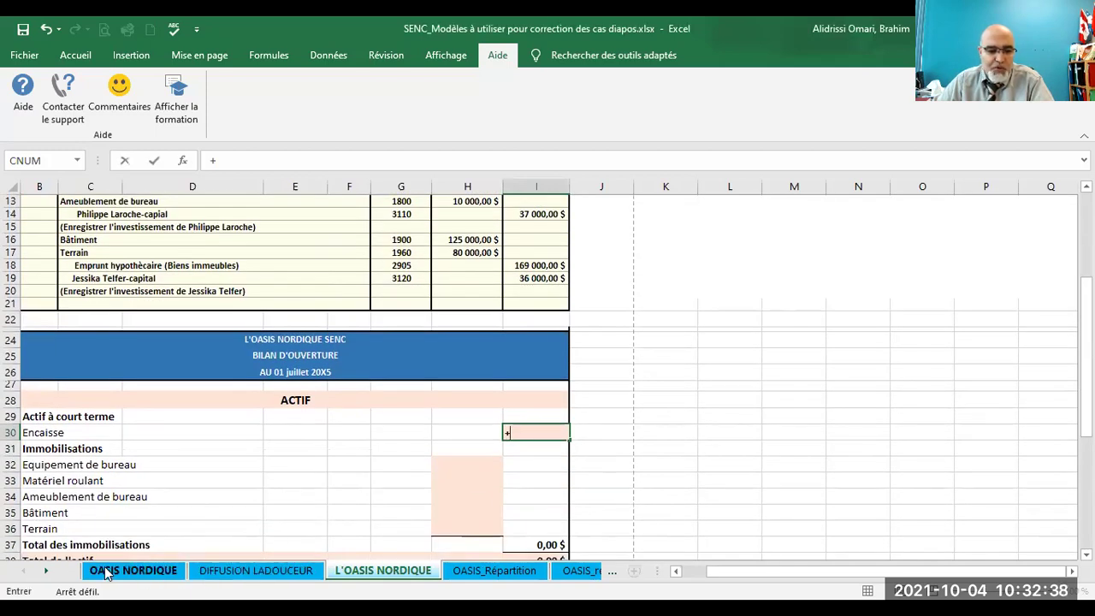
{"action": "scroll", "coordinate": [374, 379], "scroll_direction": "up", "scroll_amount": 4}
{"action": "scroll", "coordinate": [374, 378], "scroll_direction": "up", "scroll_amount": 1}
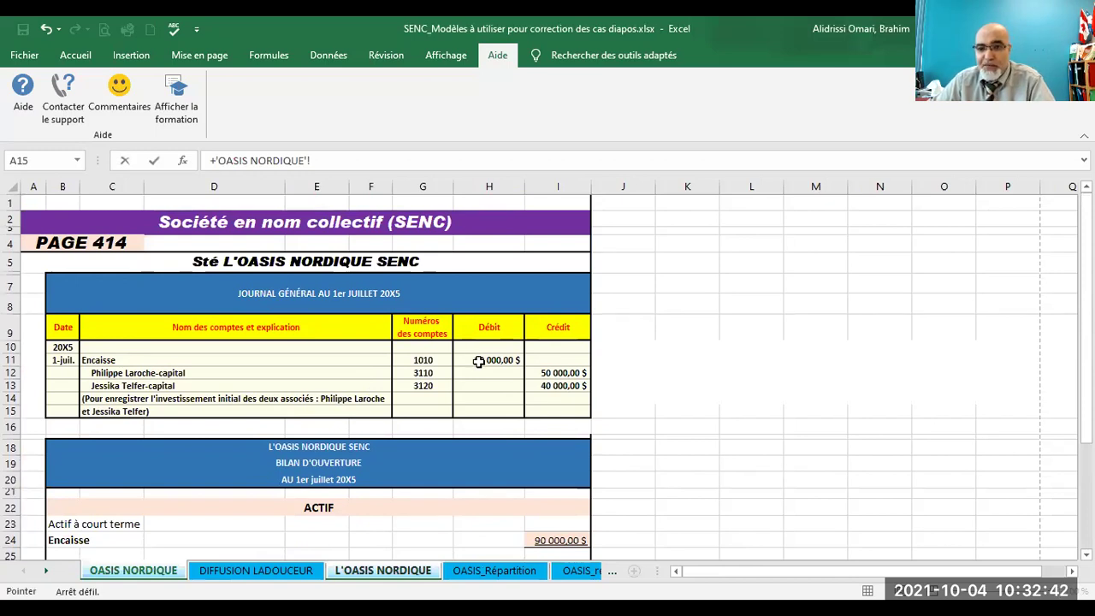
{"action": "left_click", "coordinate": [486, 361]}
{"action": "key", "text": "Return"}
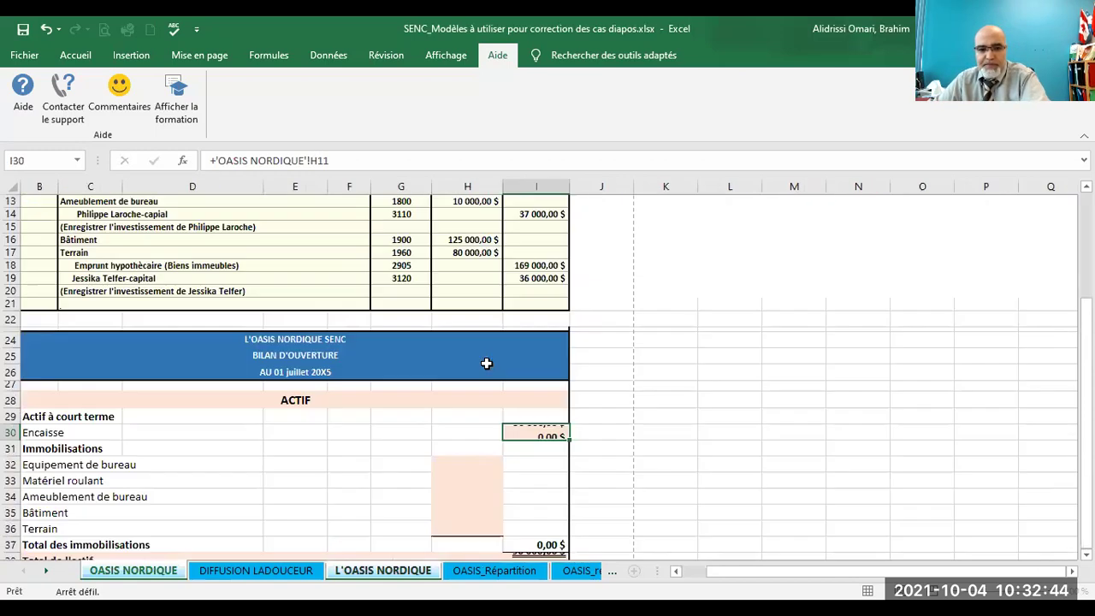
Link the balance sheet's Equipement de bureau amount in H32 to its journal debit with =H11.
{"action": "scroll", "coordinate": [563, 440], "scroll_direction": "down", "scroll_amount": 1}
{"action": "scroll", "coordinate": [563, 440], "scroll_direction": "down", "scroll_amount": 1}
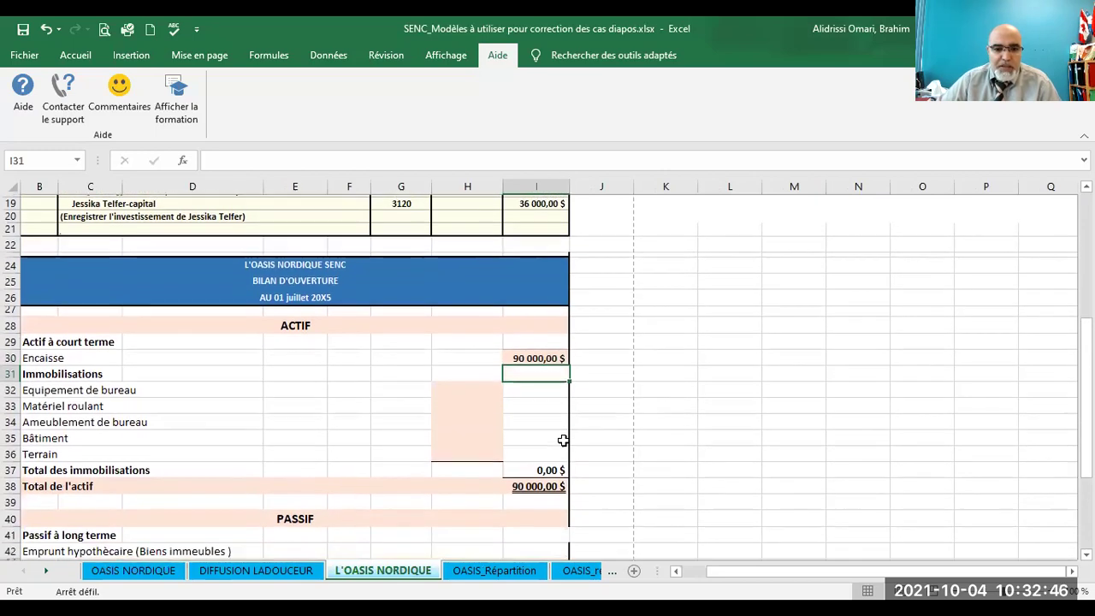
{"action": "left_click", "coordinate": [450, 388]}
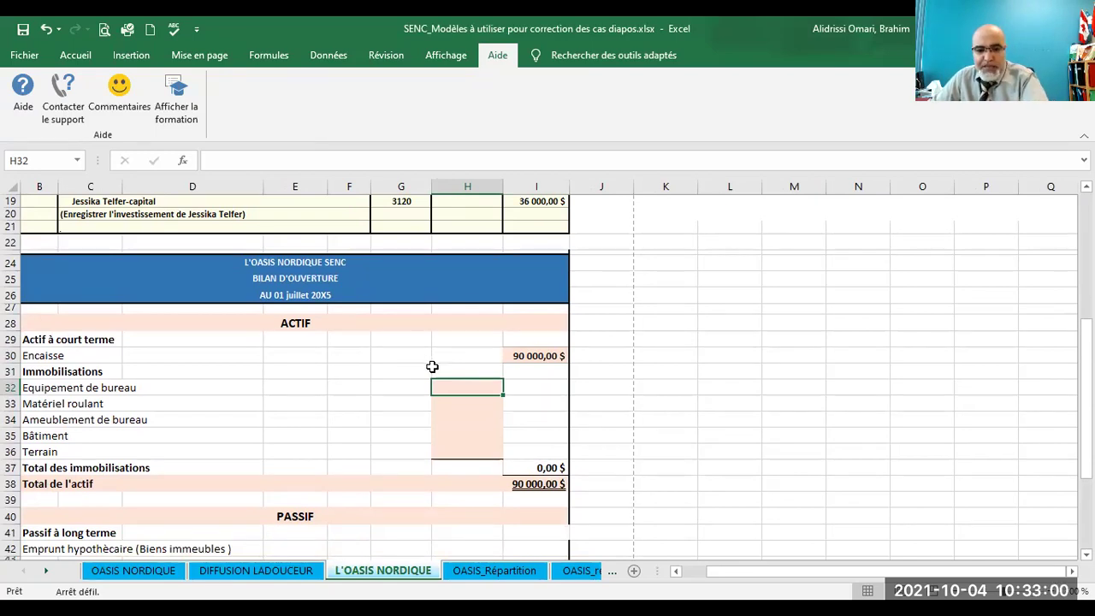
{"action": "type", "text": "="}
{"action": "scroll", "coordinate": [432, 366], "scroll_direction": "up", "scroll_amount": 6}
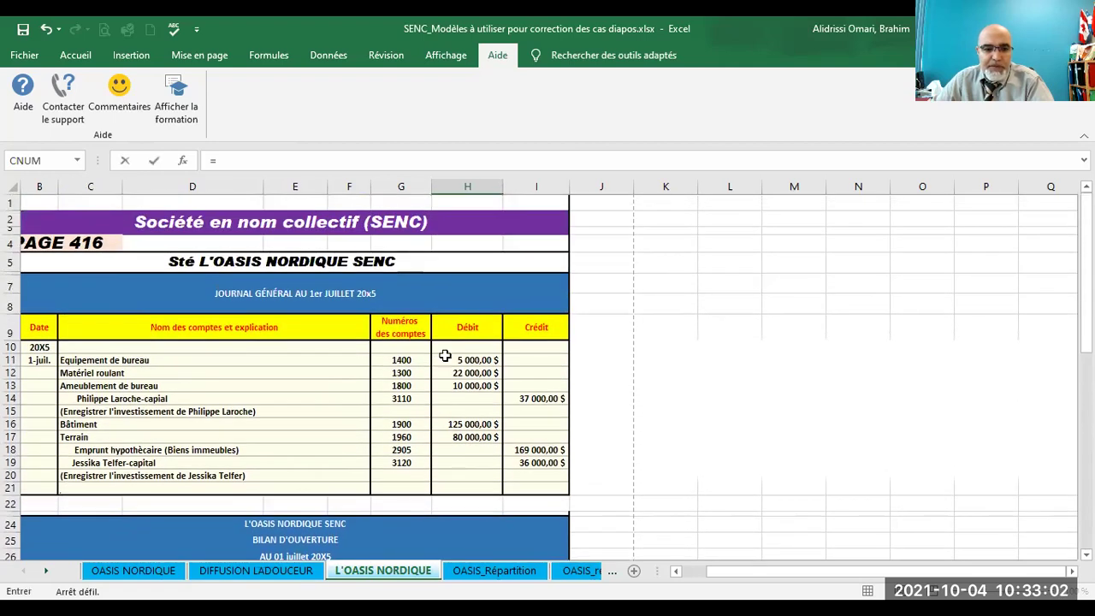
{"action": "left_click", "coordinate": [445, 360]}
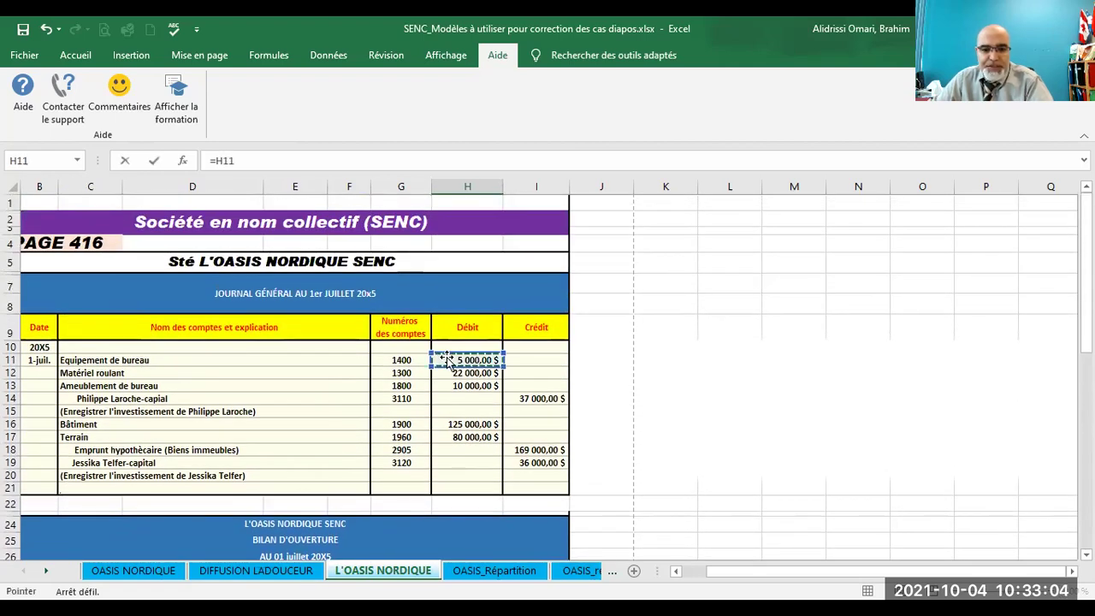
{"action": "key", "text": "Return"}
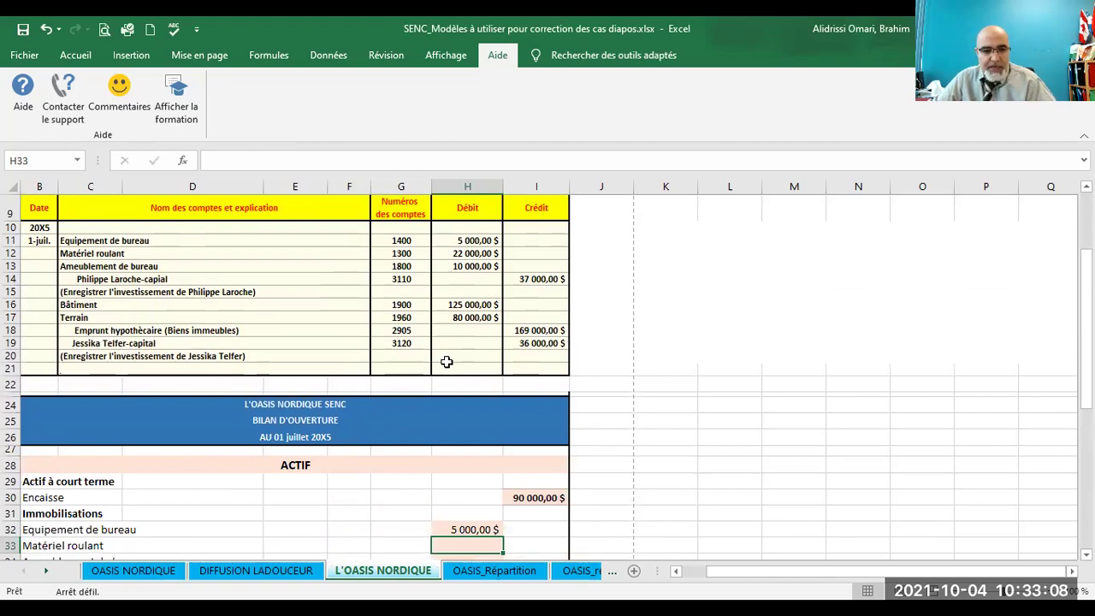
Link the Matériel roulant amount in H33 and Ameublement de bureau in H34 to their journal debits in H12 and H13.
{"action": "scroll", "coordinate": [446, 362], "scroll_direction": "down", "scroll_amount": 2}
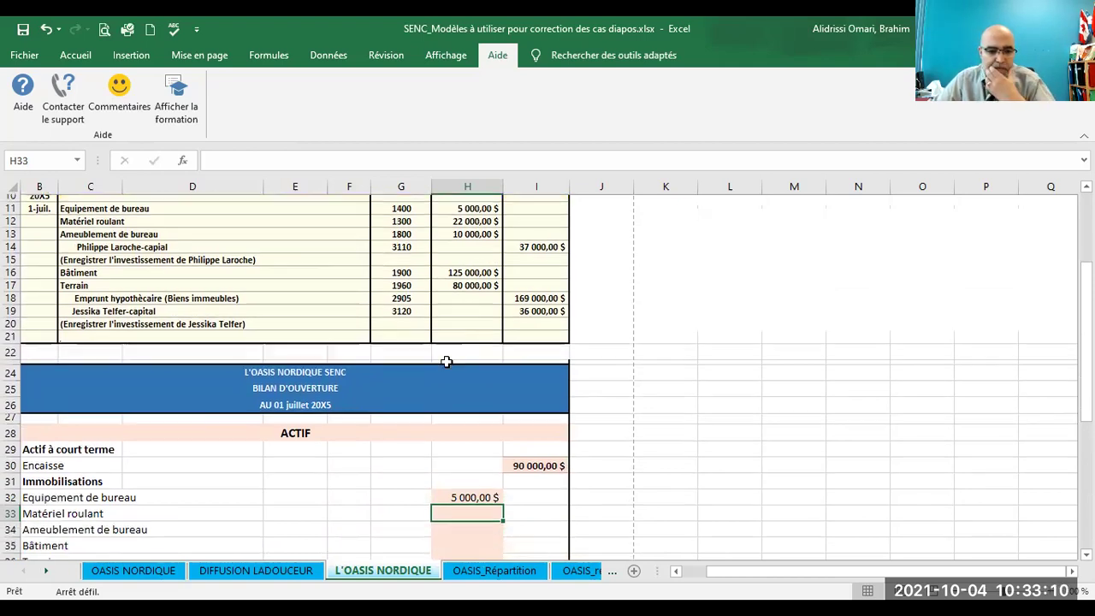
{"action": "type", "text": "="}
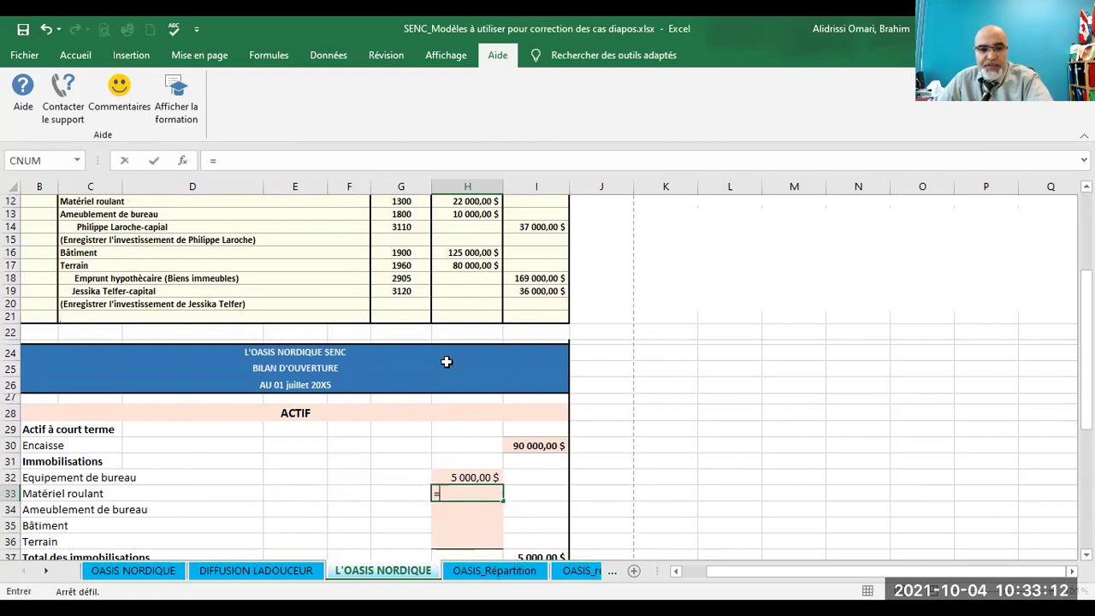
{"action": "scroll", "coordinate": [445, 362], "scroll_direction": "up", "scroll_amount": 3}
{"action": "left_click", "coordinate": [453, 317]}
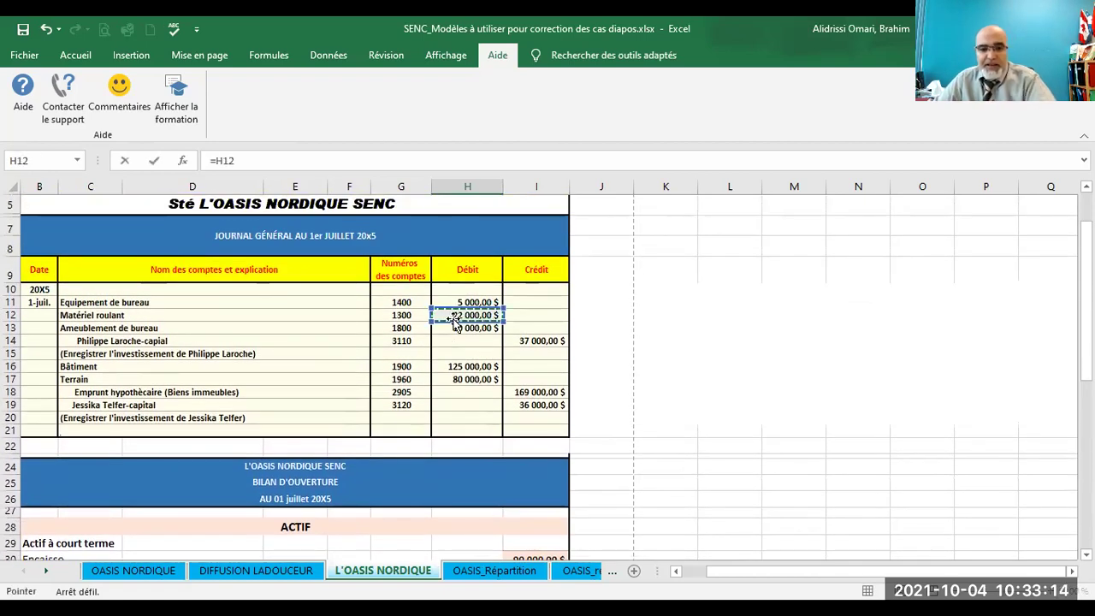
{"action": "key", "text": "Return"}
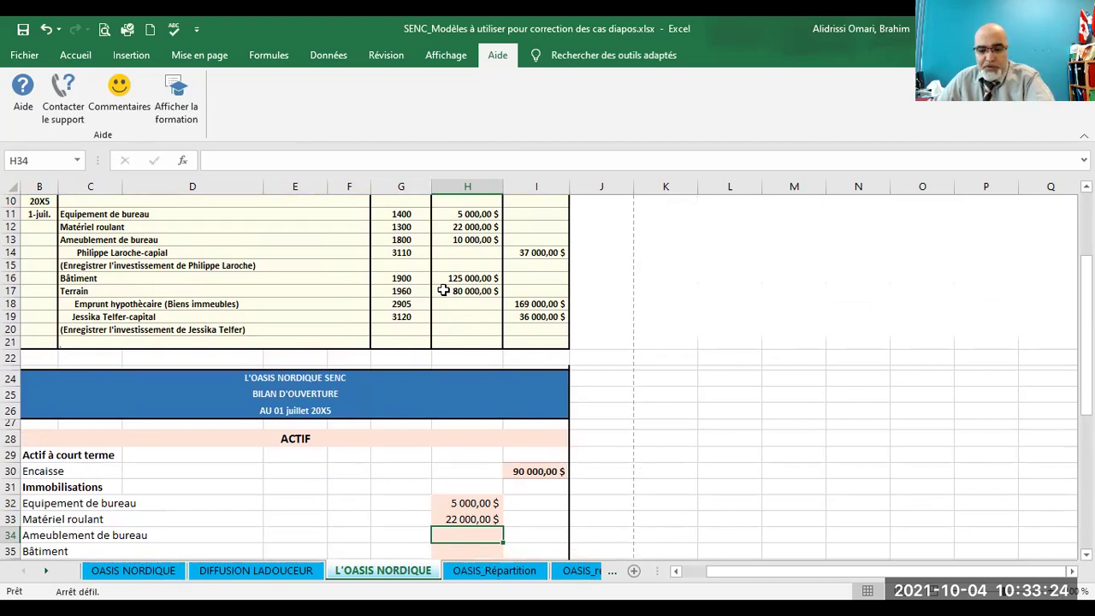
{"action": "type", "text": "="}
{"action": "left_click", "coordinate": [468, 245]}
{"action": "key", "text": "Return"}
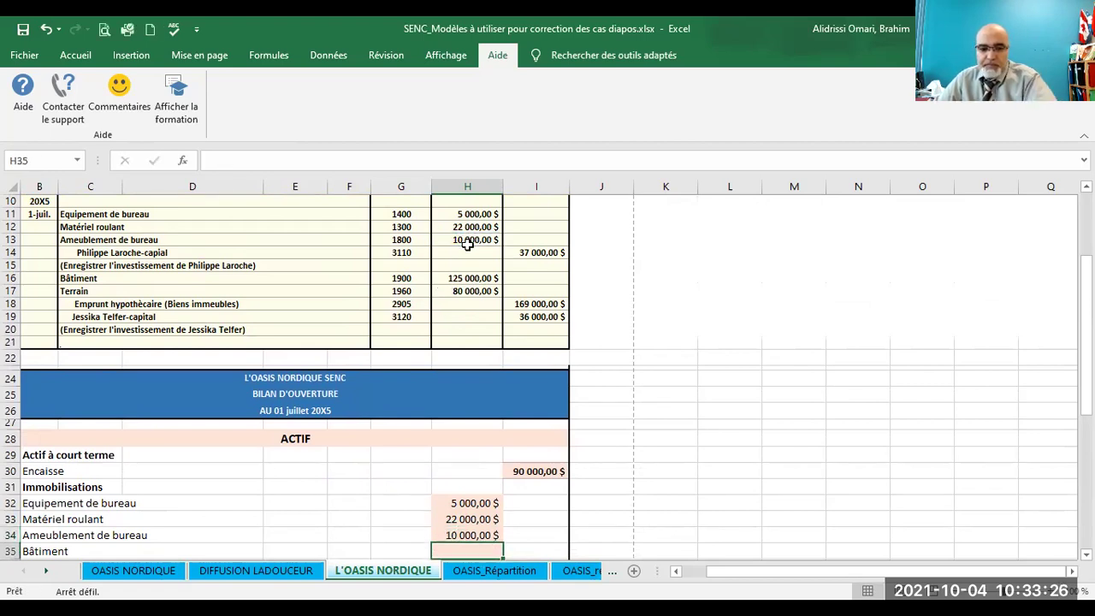
Link the balance sheet's Bâtiment amount in H35 to its journal debit with =H16.
{"action": "scroll", "coordinate": [465, 248], "scroll_direction": "down", "scroll_amount": 2}
{"action": "scroll", "coordinate": [449, 326], "scroll_direction": "down", "scroll_amount": 2}
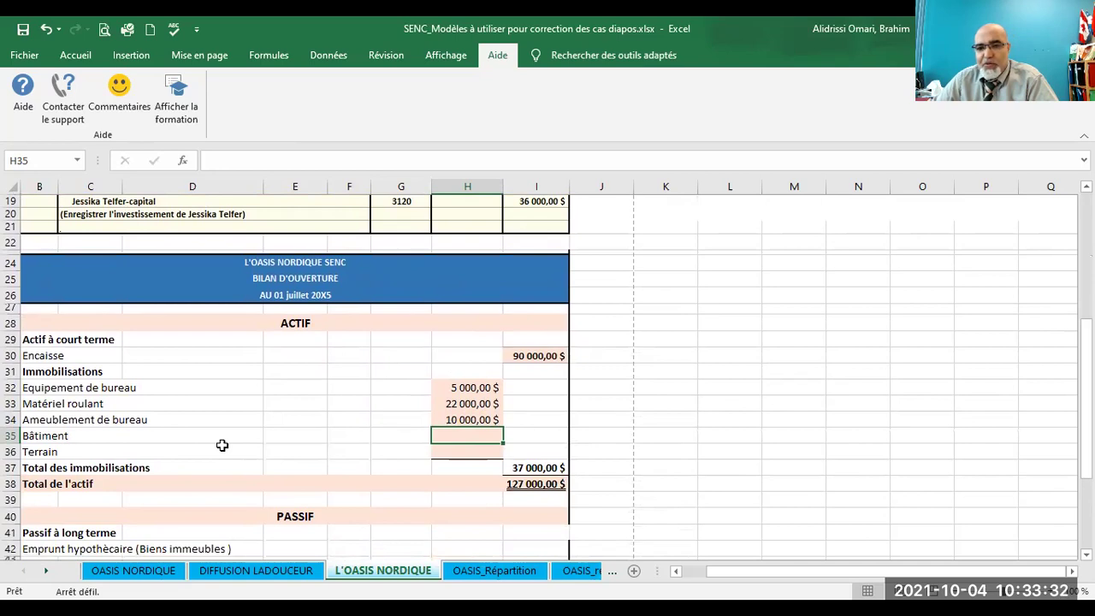
{"action": "type", "text": "="}
{"action": "scroll", "coordinate": [265, 429], "scroll_direction": "up", "scroll_amount": 1}
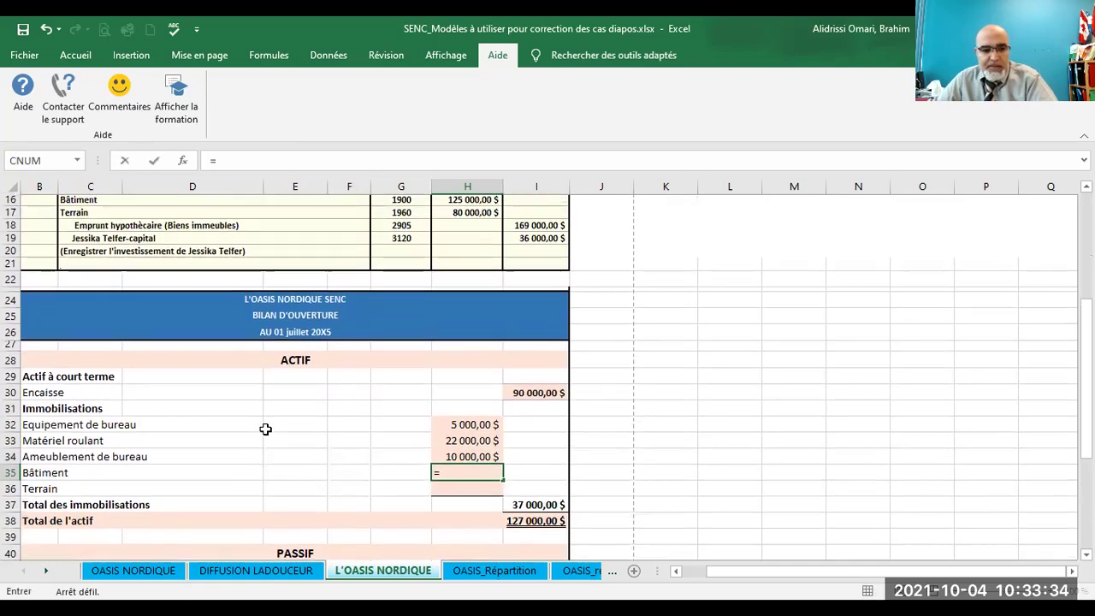
{"action": "scroll", "coordinate": [265, 429], "scroll_direction": "up", "scroll_amount": 1}
{"action": "left_click", "coordinate": [446, 240]}
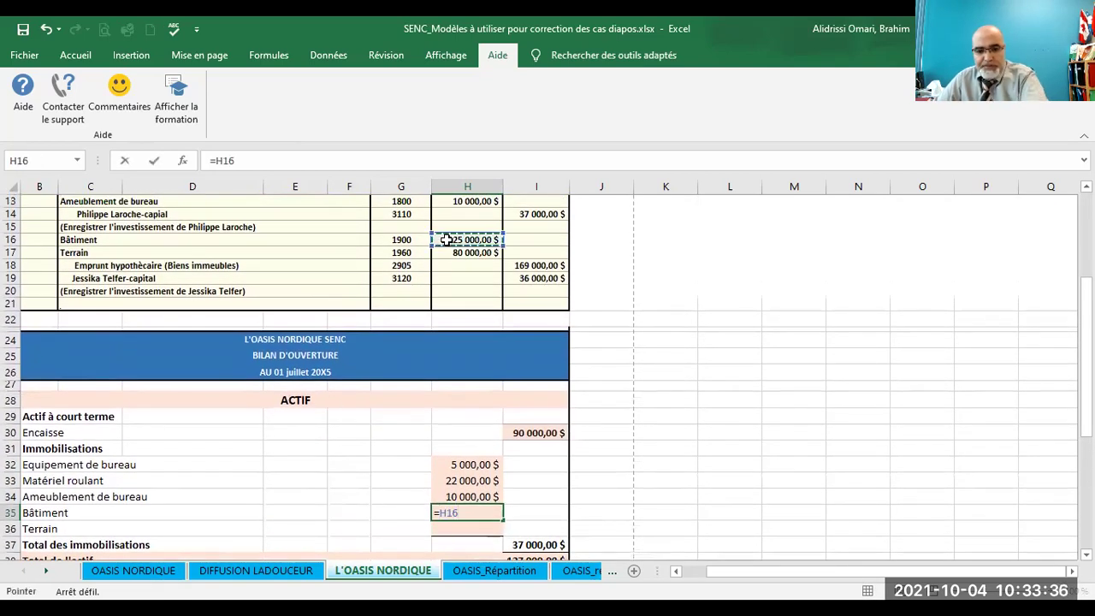
{"action": "key", "text": "Return"}
Link the balance sheet's Terrain amount in H36 to its journal debit in H17.
{"action": "scroll", "coordinate": [435, 317], "scroll_direction": "down", "scroll_amount": 2}
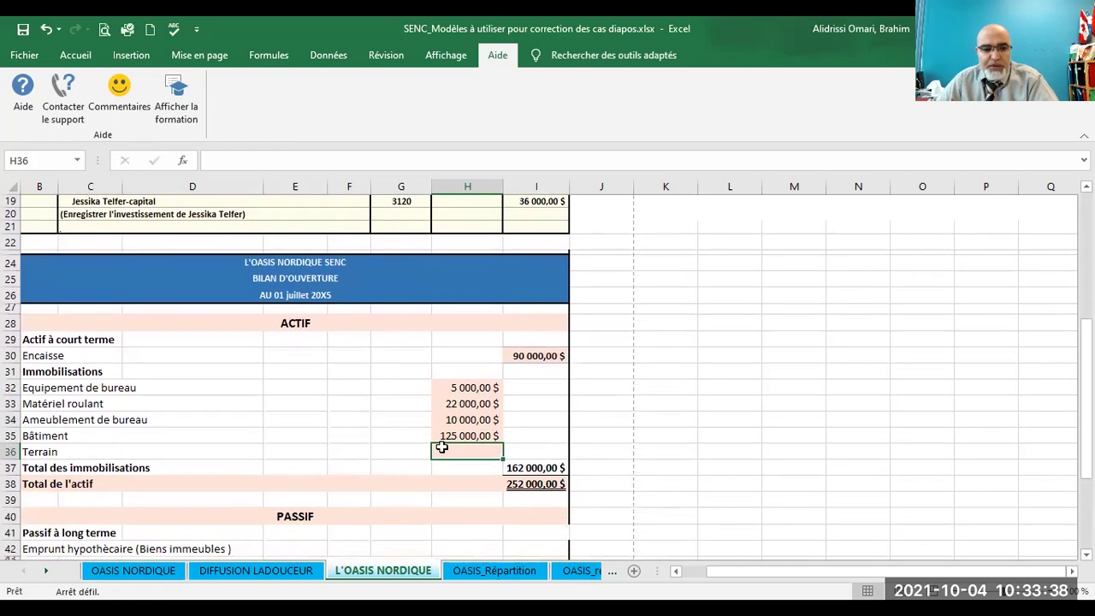
{"action": "type", "text": "="}
{"action": "scroll", "coordinate": [454, 360], "scroll_direction": "up", "scroll_amount": 2}
{"action": "left_click", "coordinate": [447, 252]}
{"action": "key", "text": "Return"}
{"action": "scroll", "coordinate": [750, 365], "scroll_direction": "down", "scroll_amount": 1}
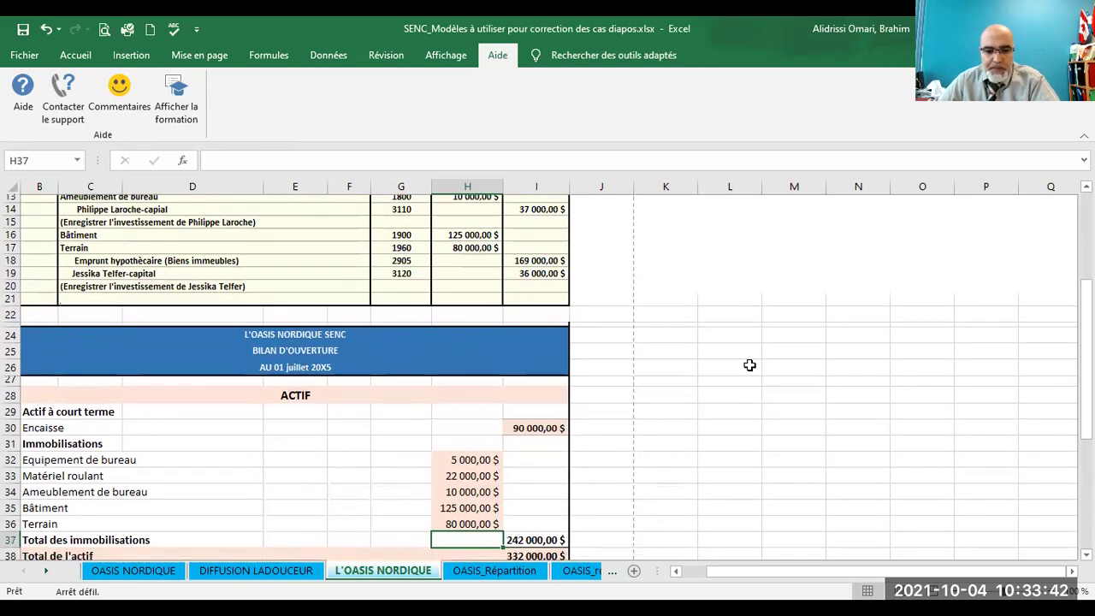
Review the Actif section's amounts and inspect the formula behind the Encaisse amount in I30.
{"action": "scroll", "coordinate": [750, 365], "scroll_direction": "down", "scroll_amount": 1}
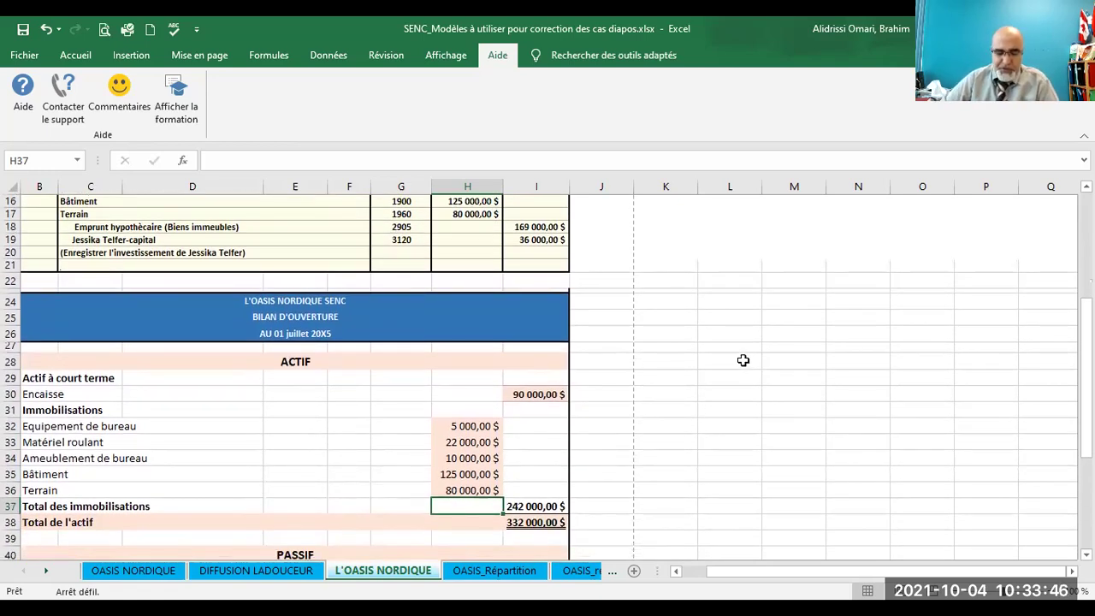
{"action": "scroll", "coordinate": [743, 360], "scroll_direction": "down", "scroll_amount": 1}
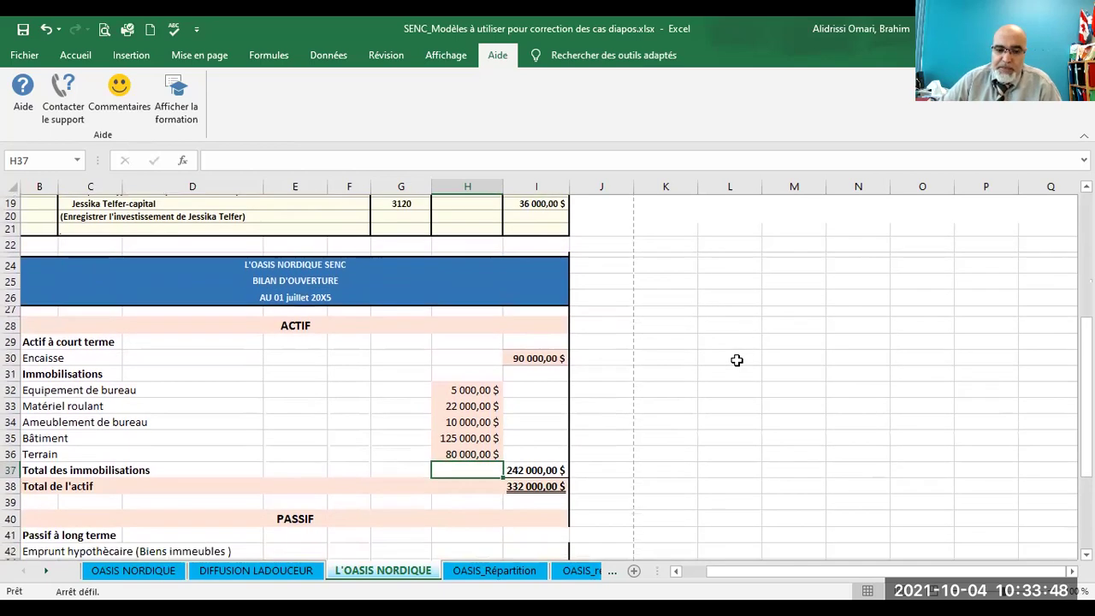
{"action": "left_click", "coordinate": [535, 358]}
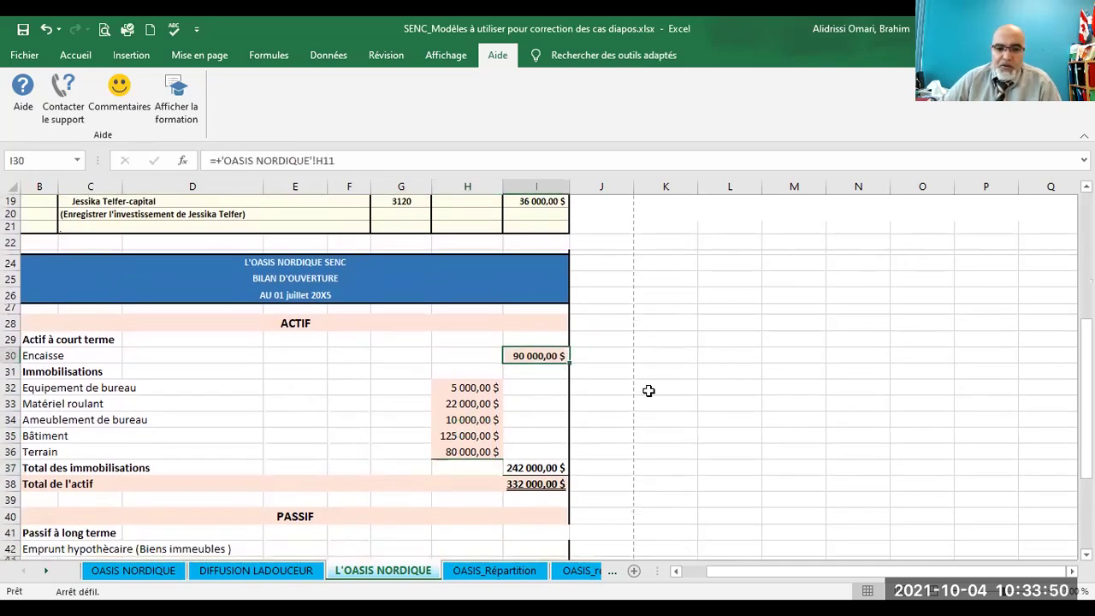
{"action": "left_click", "coordinate": [649, 390]}
{"action": "left_click", "coordinate": [539, 351]}
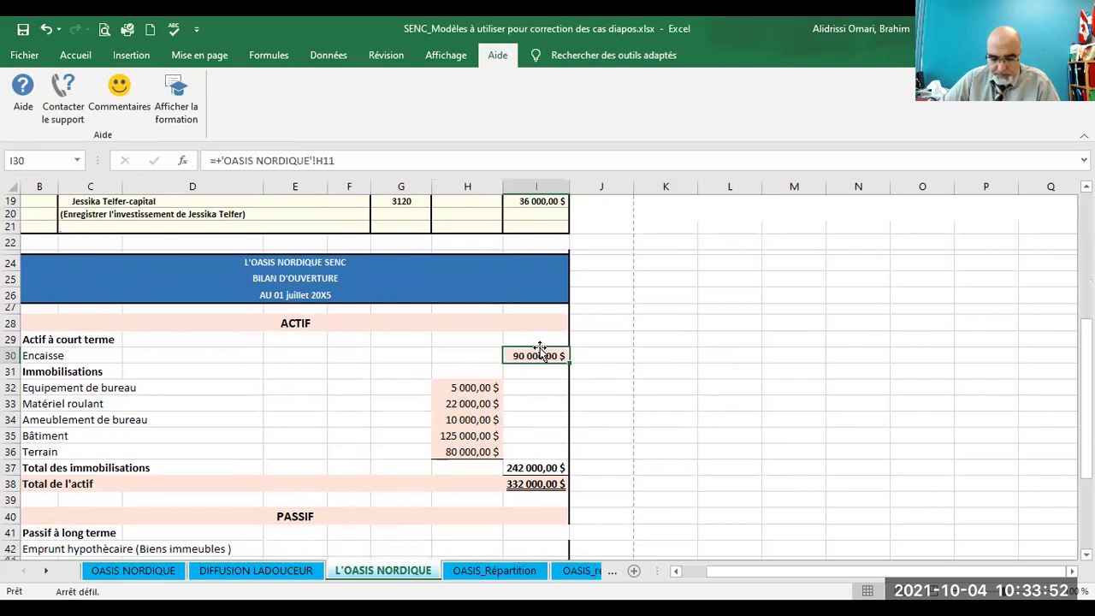
Link the Emprunt hypothècaire amount in I42 to its journal credit with =I18.
{"action": "scroll", "coordinate": [651, 385], "scroll_direction": "down", "scroll_amount": 2}
{"action": "scroll", "coordinate": [651, 384], "scroll_direction": "down", "scroll_amount": 2}
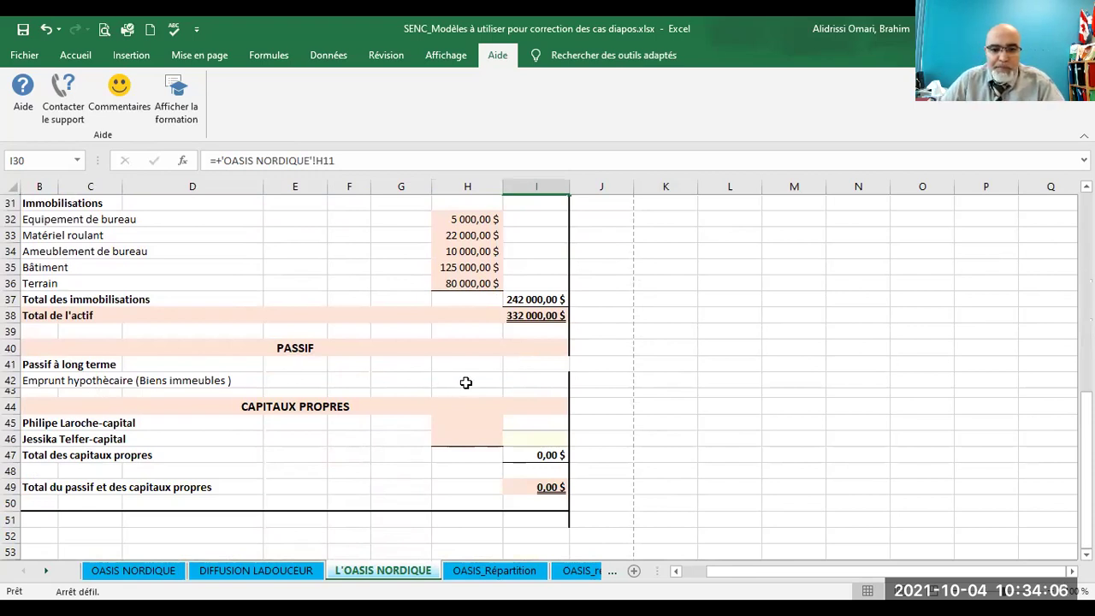
{"action": "left_click", "coordinate": [525, 379]}
{"action": "type", "text": "="}
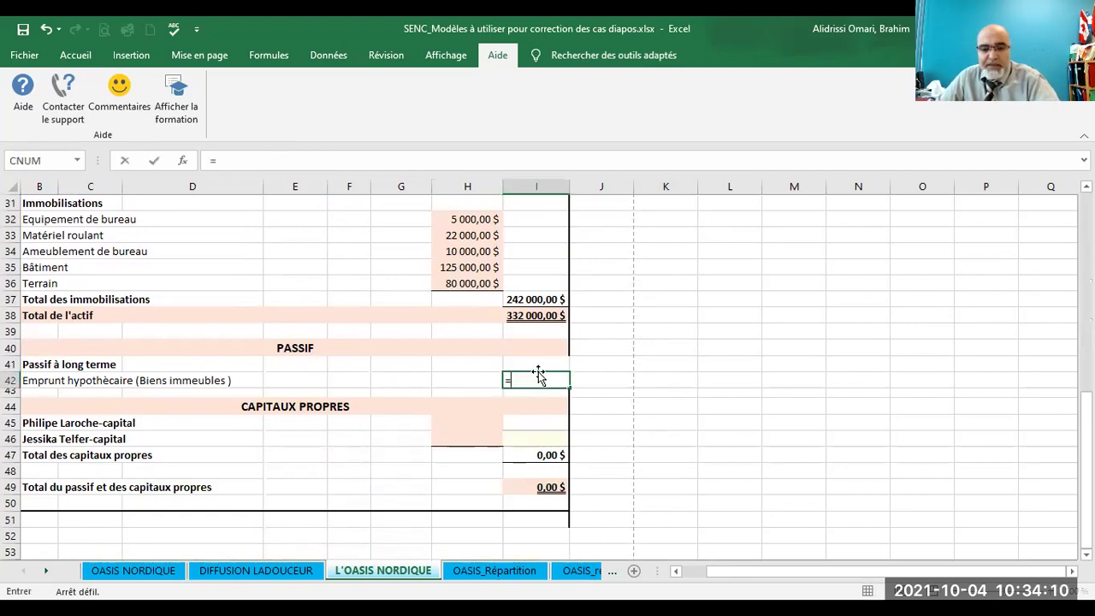
{"action": "scroll", "coordinate": [537, 373], "scroll_direction": "up", "scroll_amount": 1}
{"action": "scroll", "coordinate": [538, 371], "scroll_direction": "up", "scroll_amount": 1}
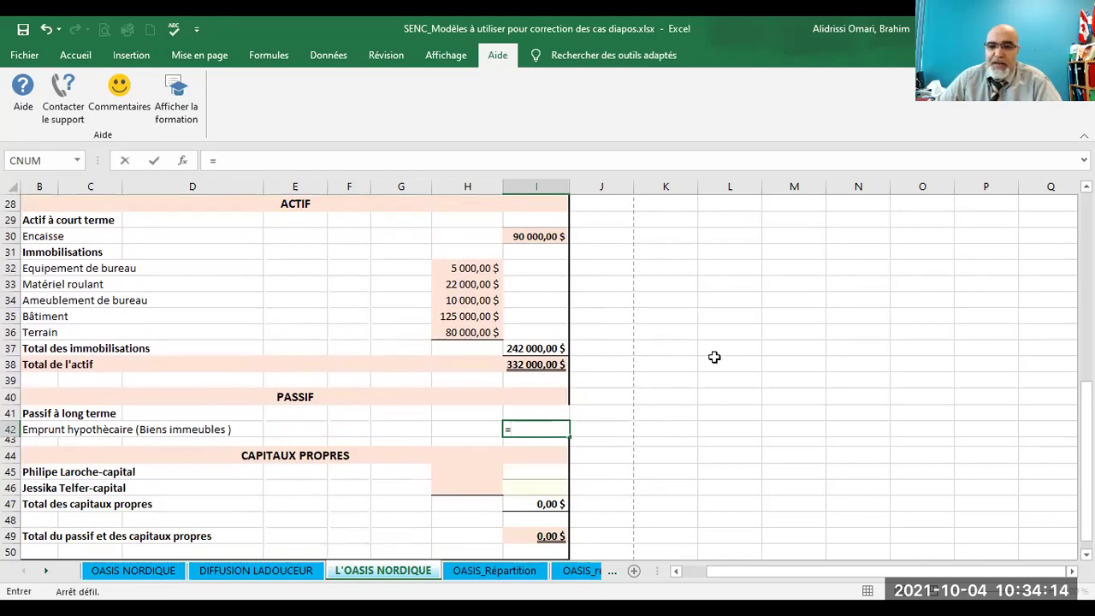
{"action": "scroll", "coordinate": [715, 357], "scroll_direction": "up", "scroll_amount": 7}
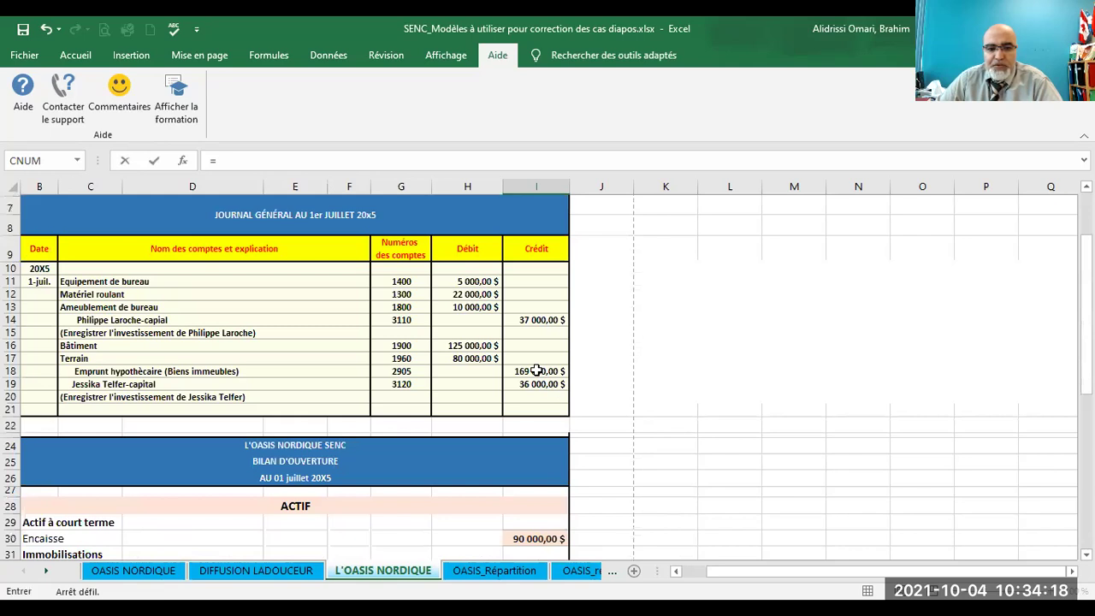
{"action": "left_click", "coordinate": [537, 370]}
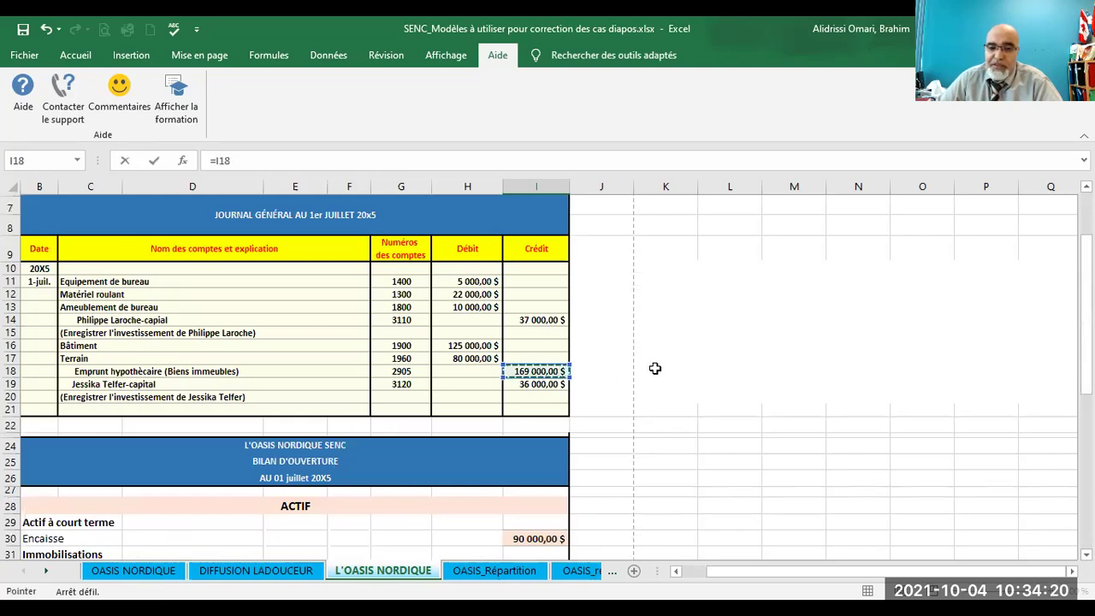
{"action": "key", "text": "Return"}
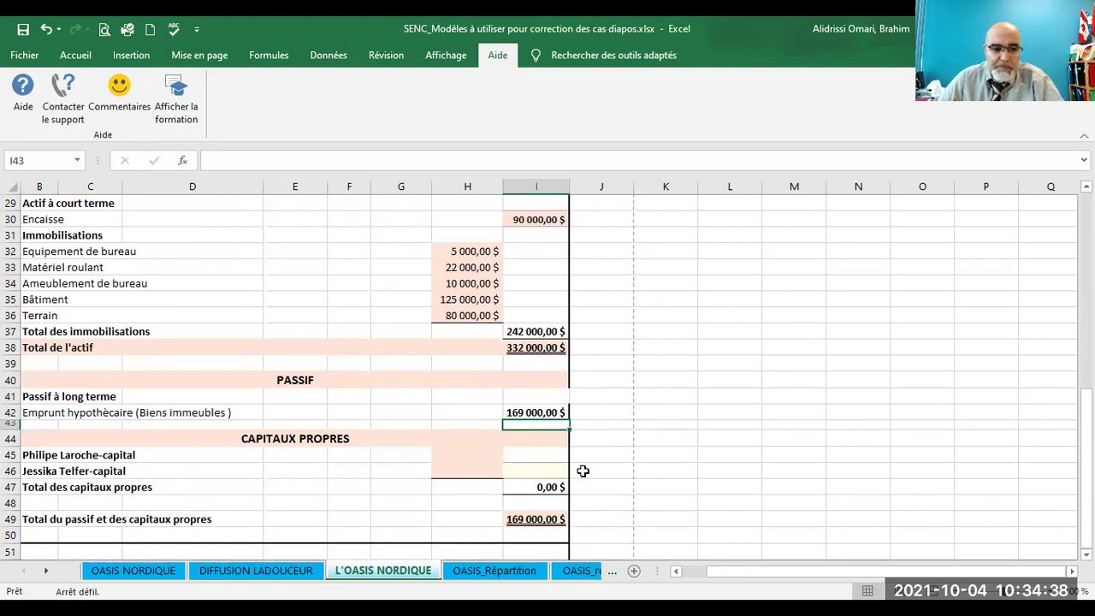
Enter the note "encaisse+equi burequ+materiel roulant" in J45, beside the first partner's capital line.
{"action": "left_click", "coordinate": [609, 458]}
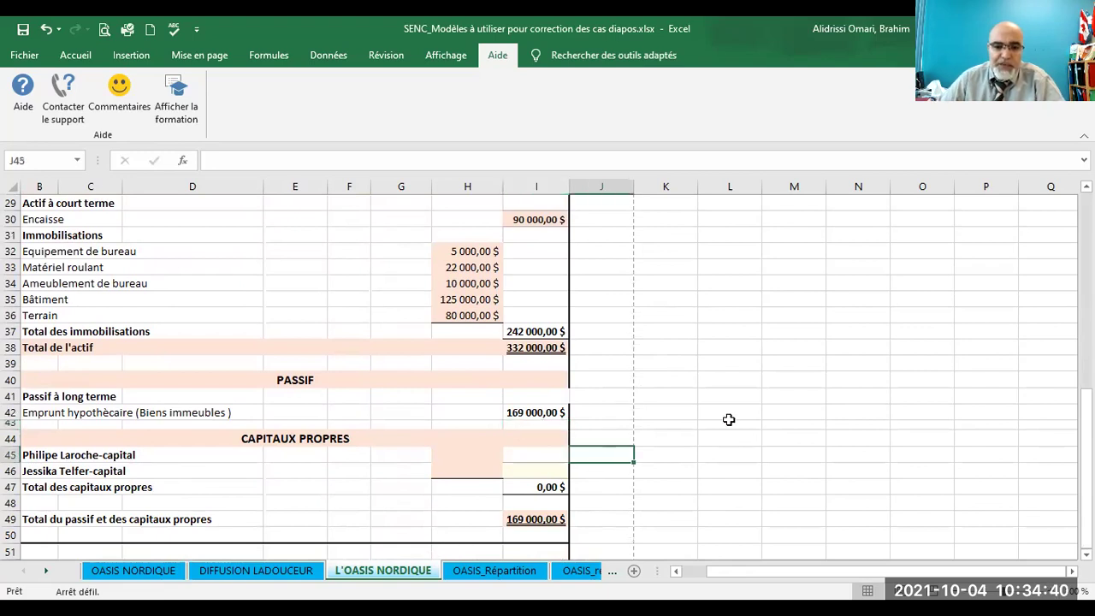
{"action": "type", "text": "e"}
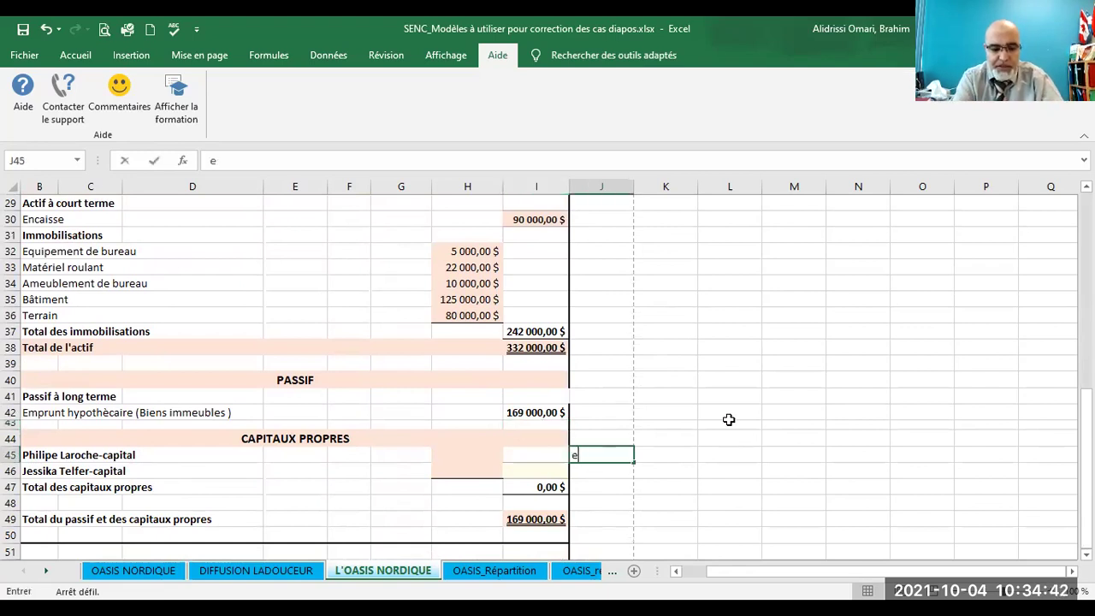
{"action": "type", "text": "ncaisse+"}
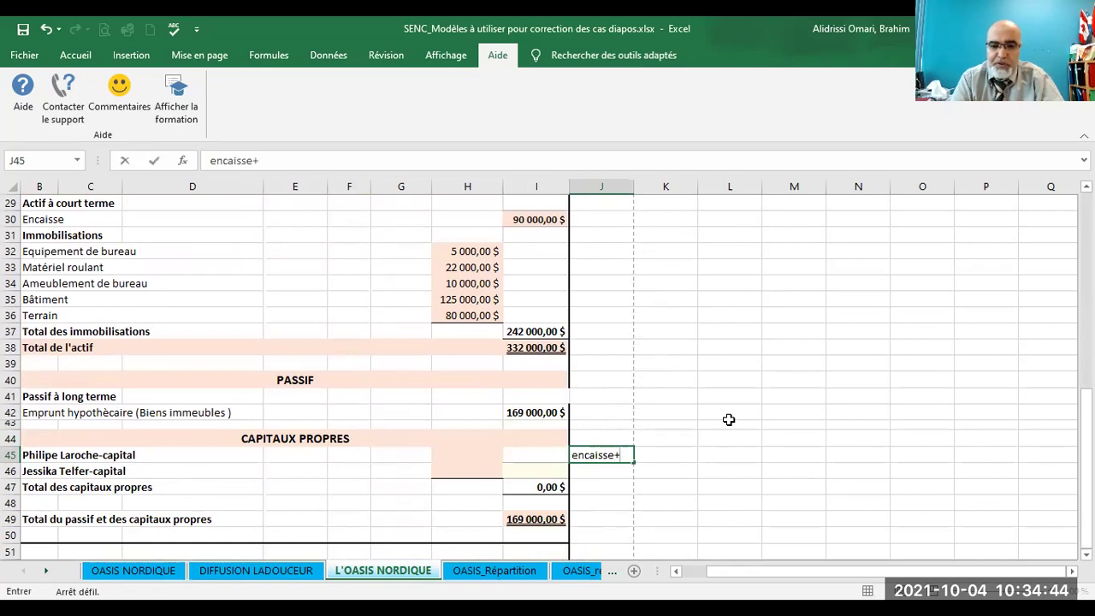
{"action": "type", "text": "equi burequ"}
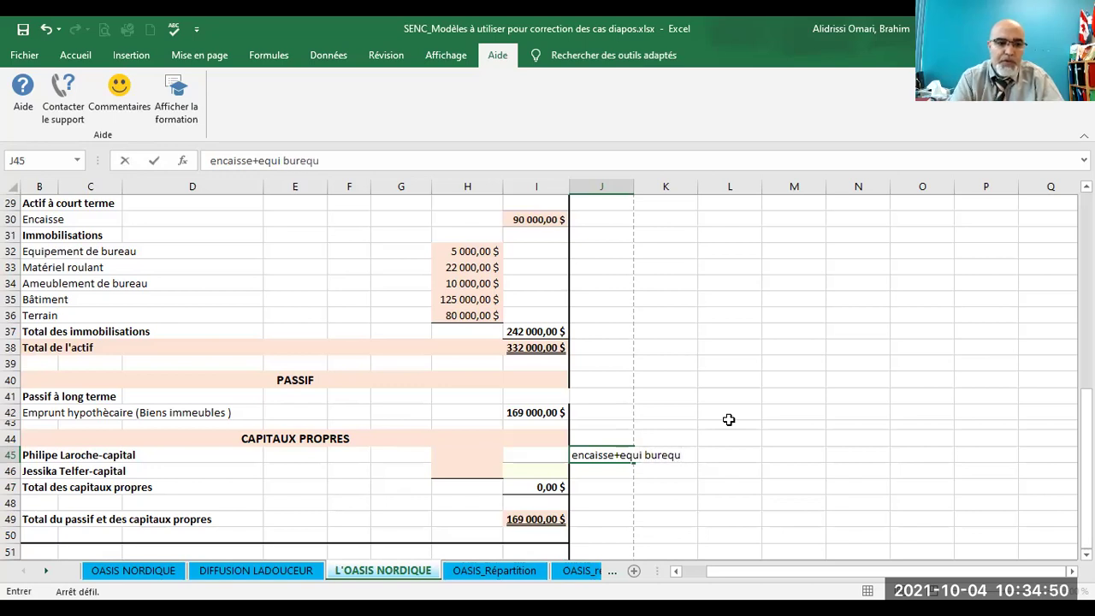
{"action": "type", "text": "+ma"}
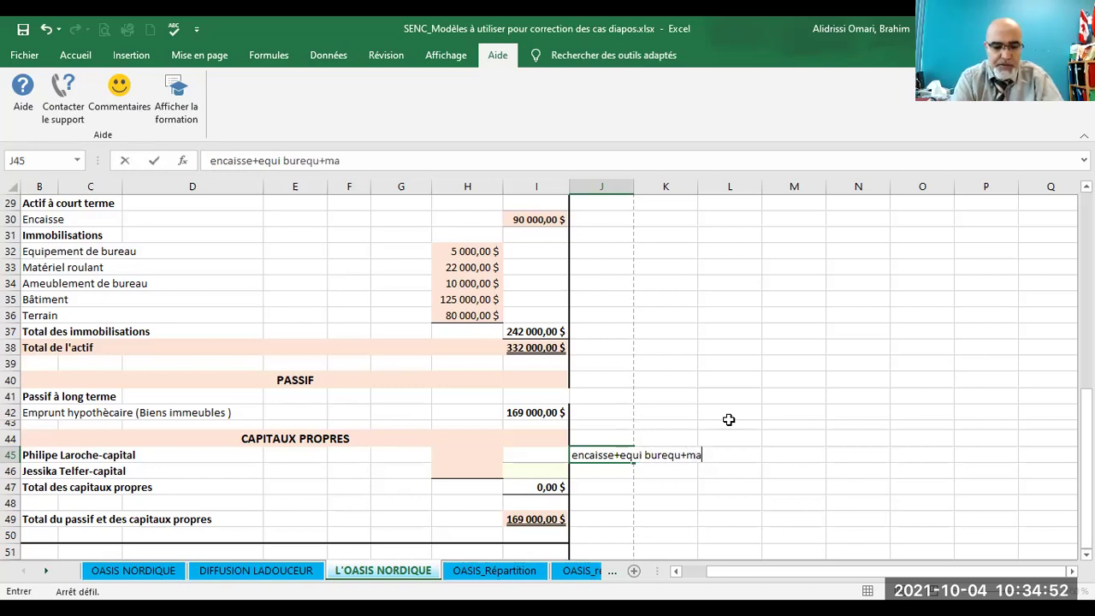
{"action": "type", "text": "teriel roula nt"}
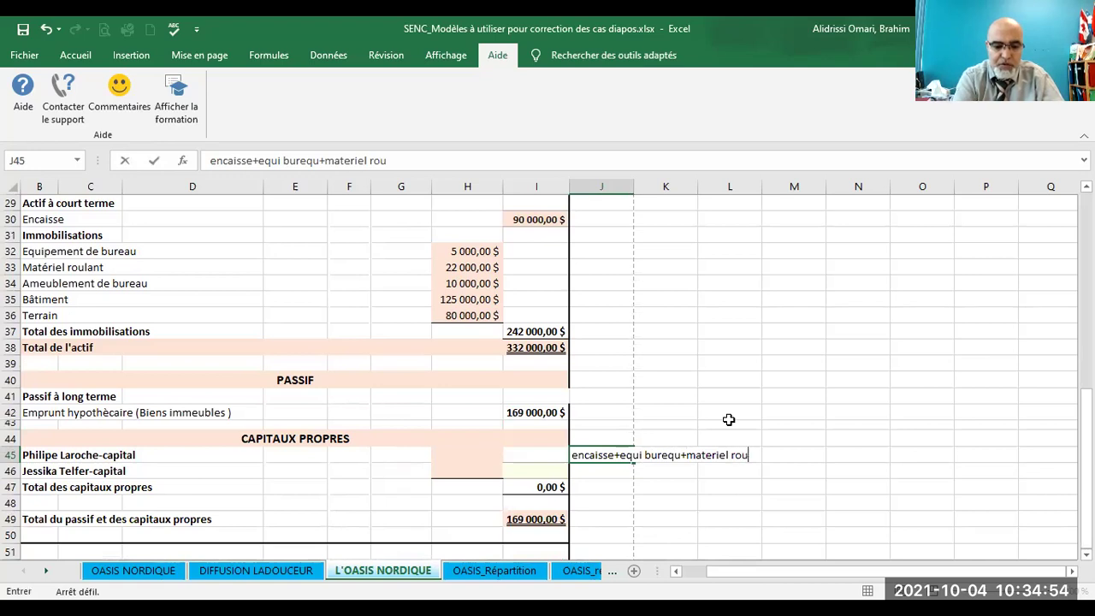
{"action": "key", "text": "BackSpace"}
{"action": "key", "text": "BackSpace"}
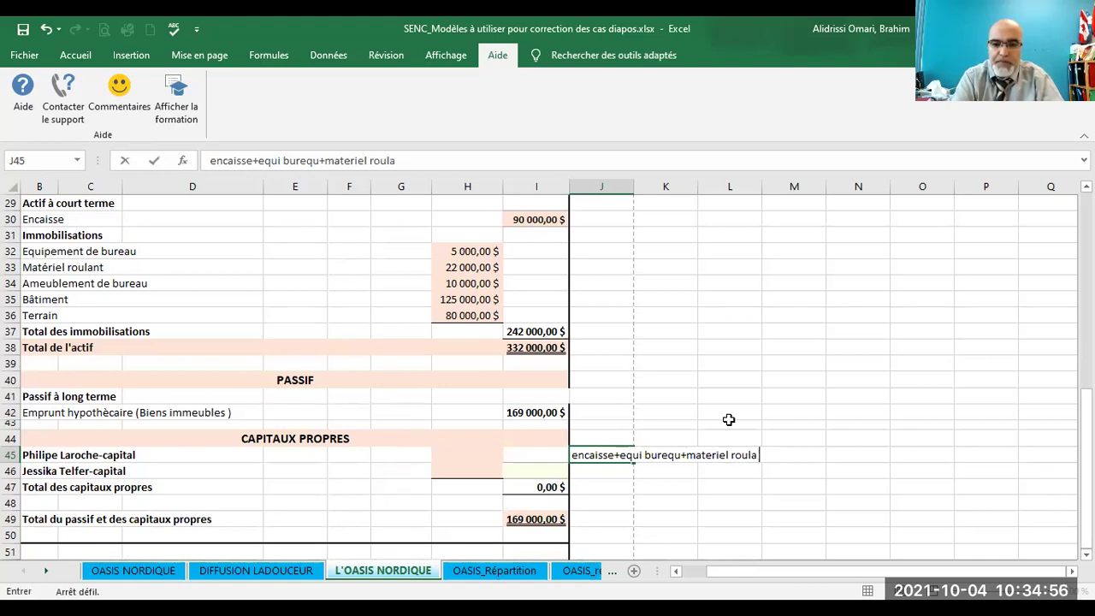
{"action": "type", "text": "nt"}
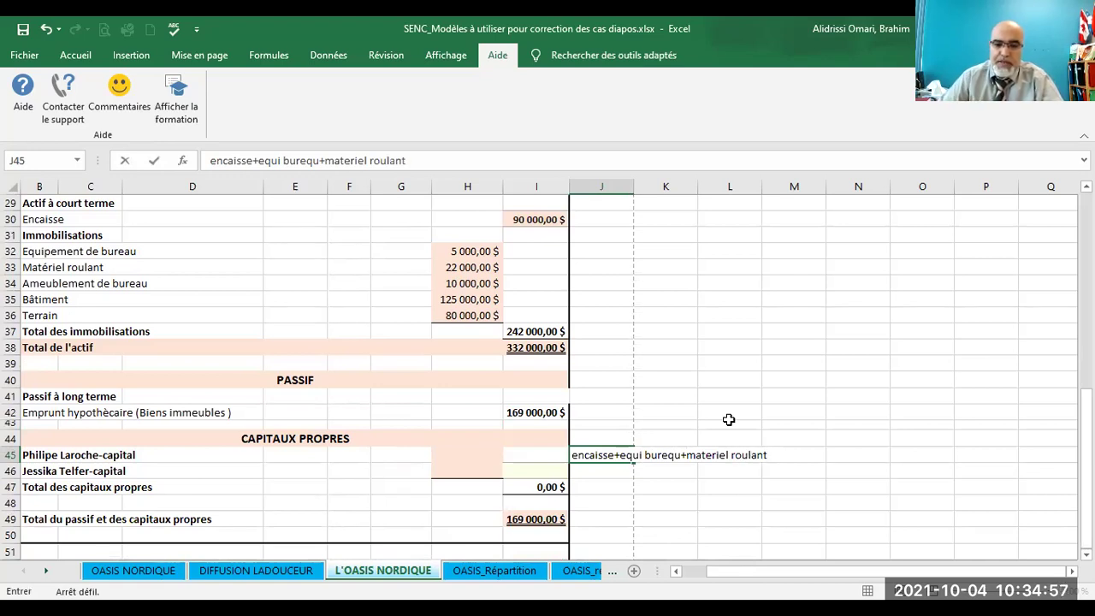
Repeat the J45 note in J46 beside the second partner's capital, replacing "equi burequ" with "bâtiment".
{"action": "left_click", "coordinate": [597, 468]}
{"action": "type", "text": "encaisse+equi burequ+materiel roulant"}
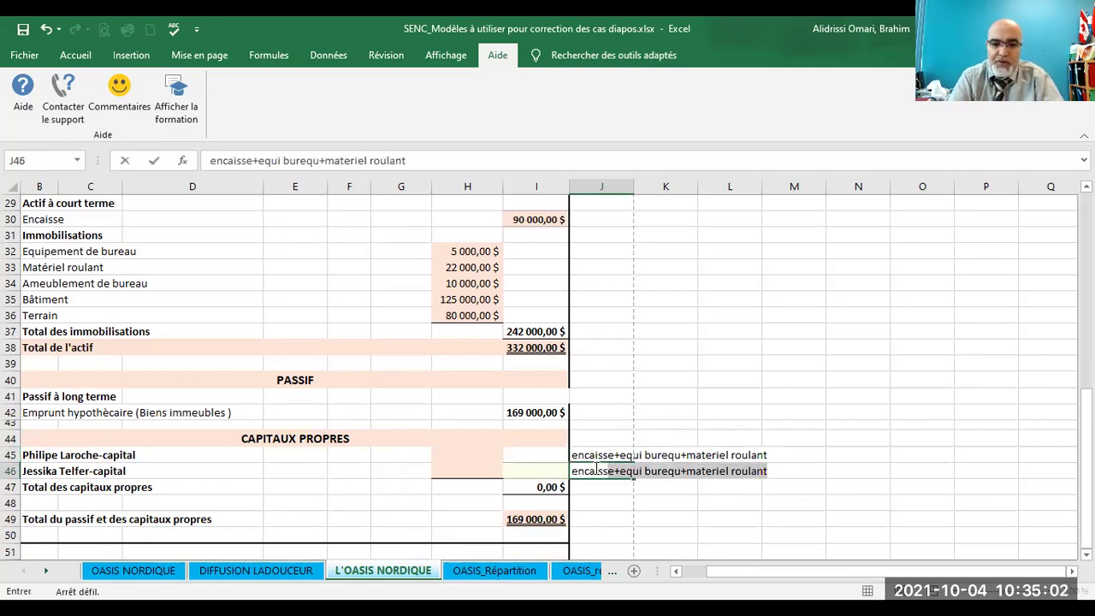
{"action": "left_click_drag", "start_coordinate": [258, 160], "coordinate": [317, 160]}
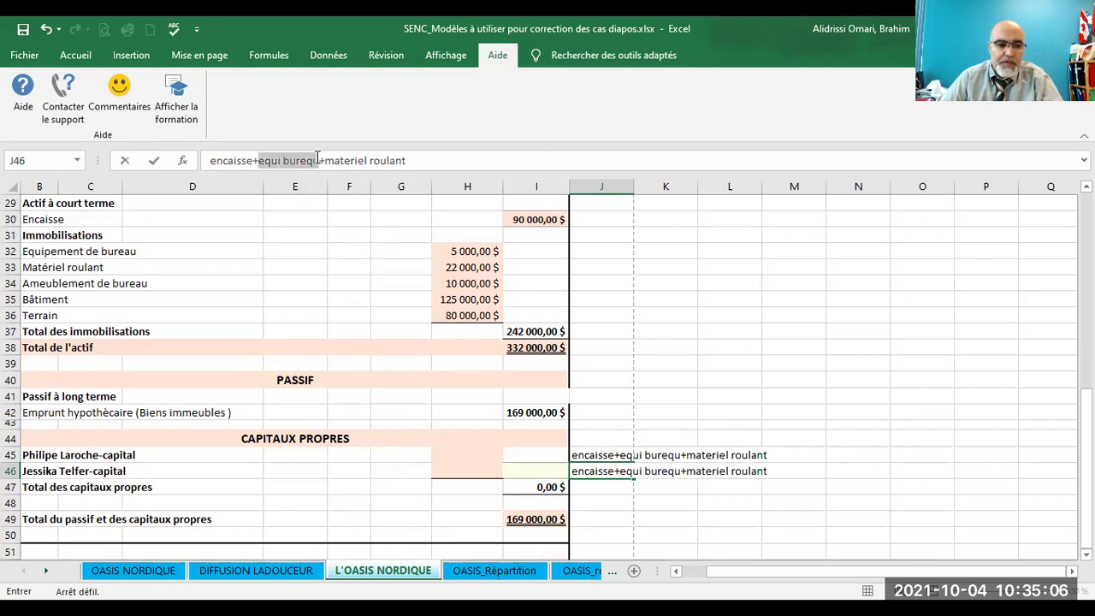
{"action": "key", "text": "BackSpace"}
{"action": "type", "text": "b"}
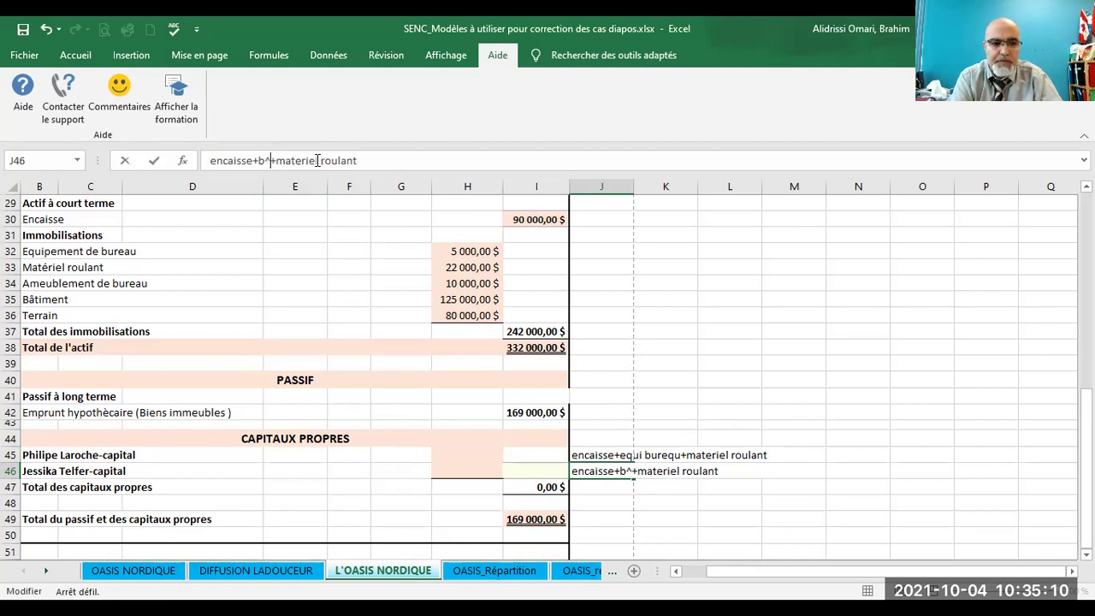
{"action": "type", "text": "âtiment"}
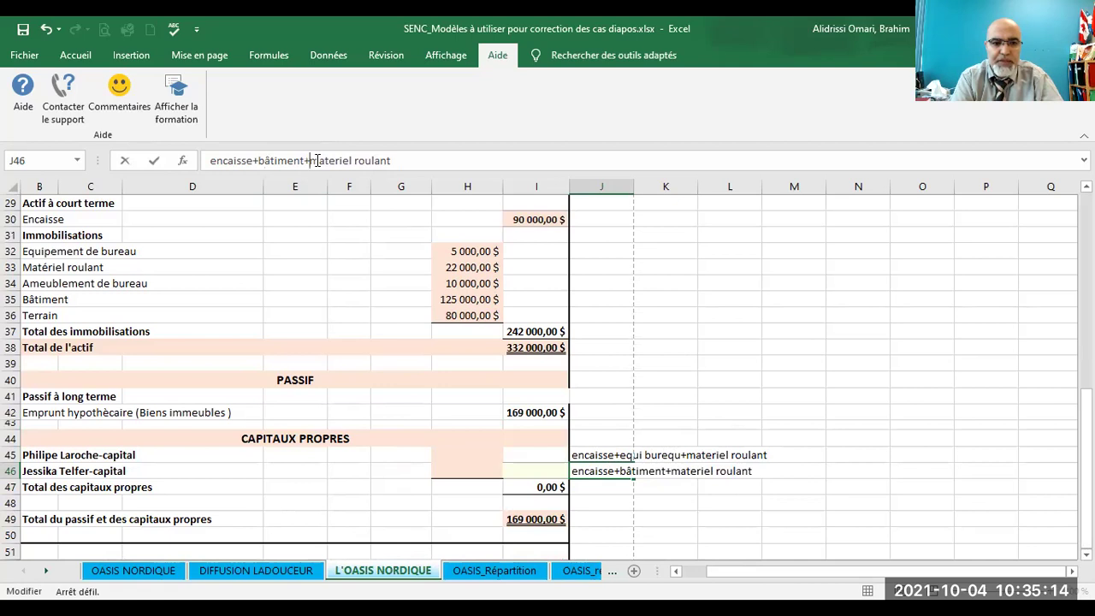
Replace "materiel roulant" with "Terrain" in the J46 note so it reads "encaisse+bâtiment+Terrain".
{"action": "left_click", "coordinate": [316, 160]}
{"action": "type", "text": "Terrin"}
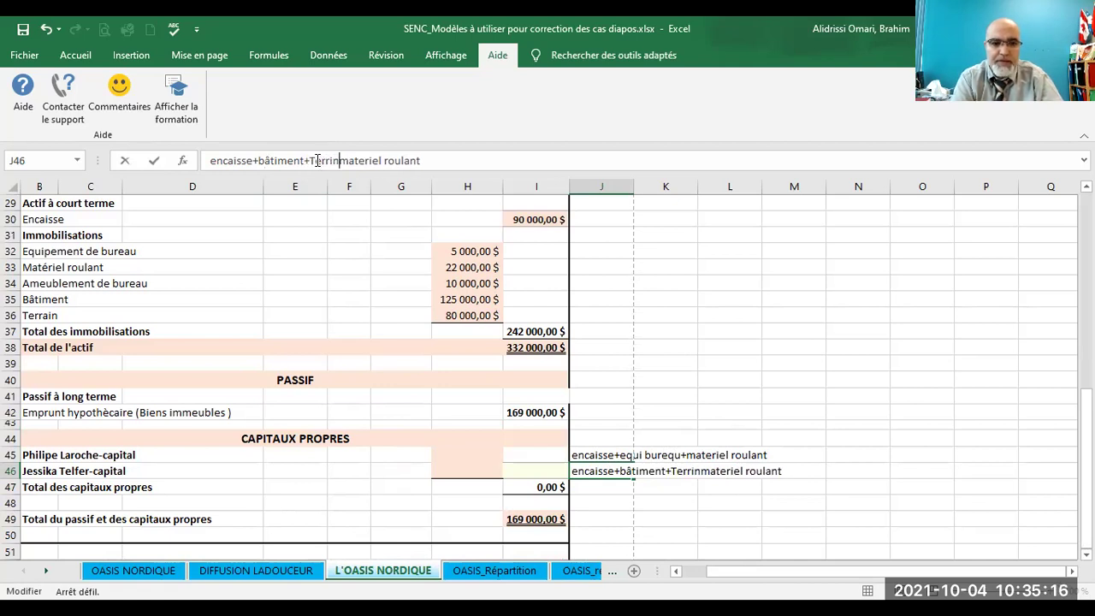
{"action": "key", "text": "BackSpace"}
{"action": "key", "text": "BackSpace"}
{"action": "type", "text": "ain"}
{"action": "key", "text": "Delete"}
{"action": "key", "text": "Delete"}
{"action": "key", "text": "Delete"}
{"action": "key", "text": "Delete"}
{"action": "key", "text": "Delete"}
{"action": "key", "text": "Delete"}
{"action": "key", "text": "Delete"}
{"action": "key", "text": "Delete"}
{"action": "key", "text": "Delete"}
{"action": "key", "text": "Delete"}
{"action": "key", "text": "Delete"}
{"action": "key", "text": "Delete"}
{"action": "key", "text": "Delete"}
{"action": "key", "text": "Delete"}
{"action": "key", "text": "Delete"}
{"action": "key", "text": "Delete"}
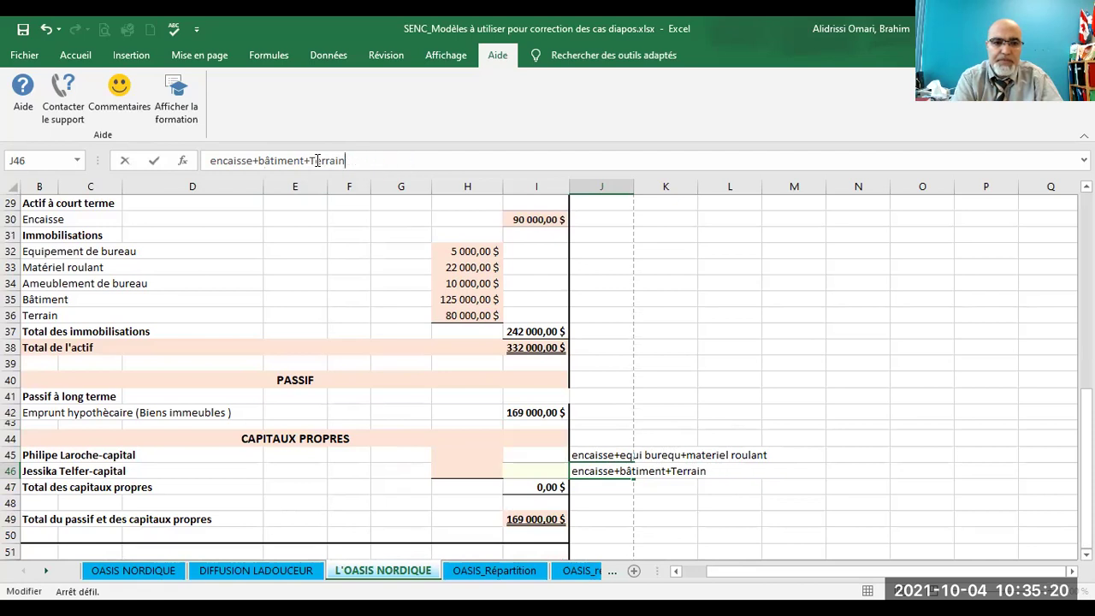
{"action": "left_click", "coordinate": [693, 366]}
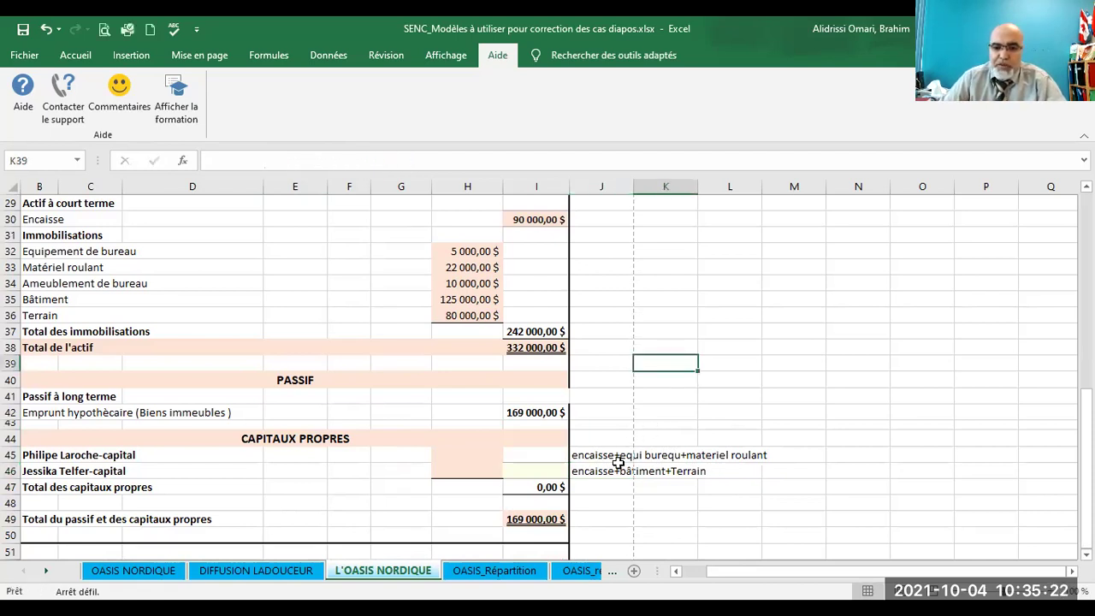
Edit the J46 note beside the second partner's capital to read "encaisse+ecart entre (bâtiment+Terrain)".
{"action": "left_click", "coordinate": [597, 469]}
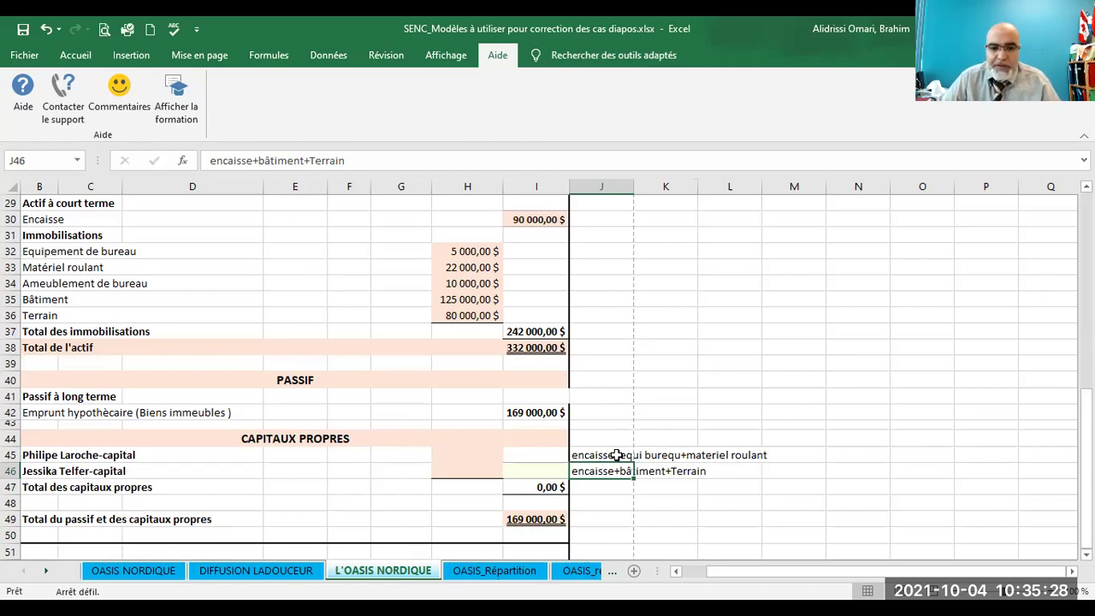
{"action": "left_click", "coordinate": [258, 161]}
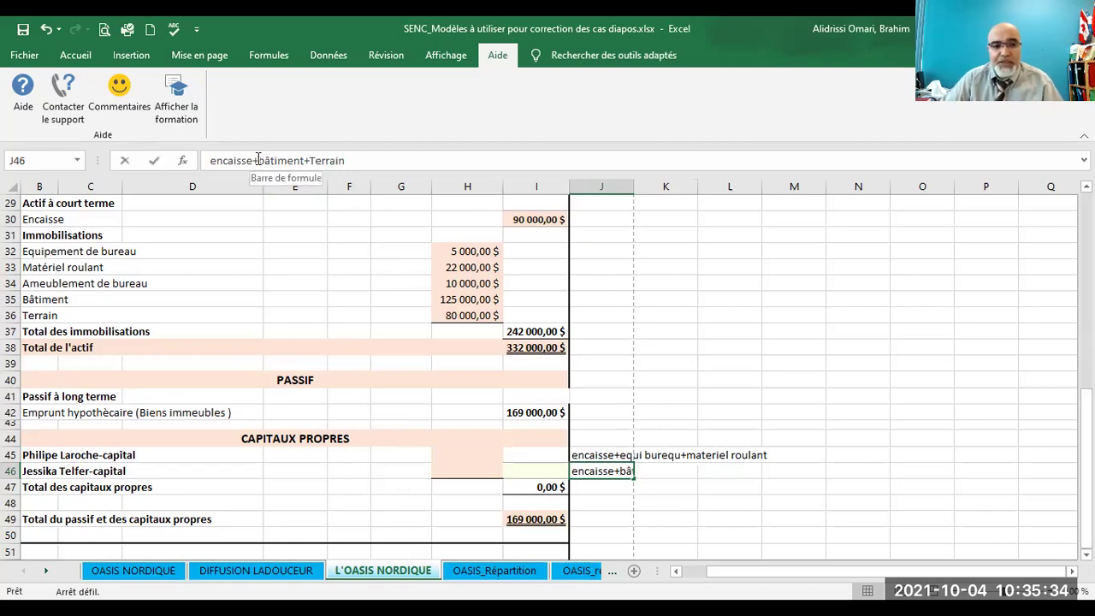
{"action": "type", "text": "ecart ent"}
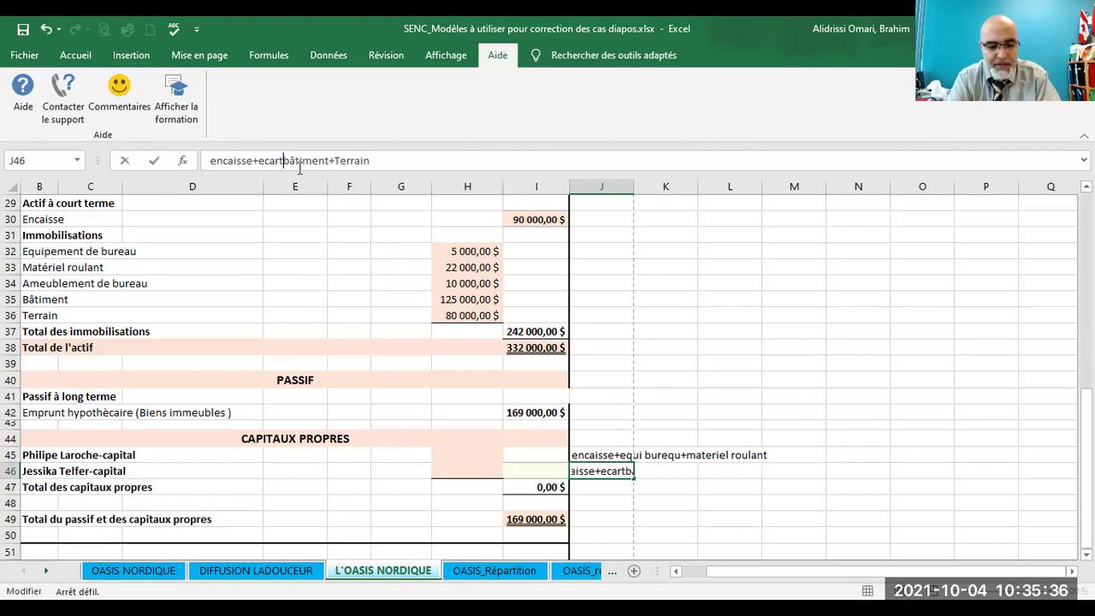
{"action": "type", "text": "re "}
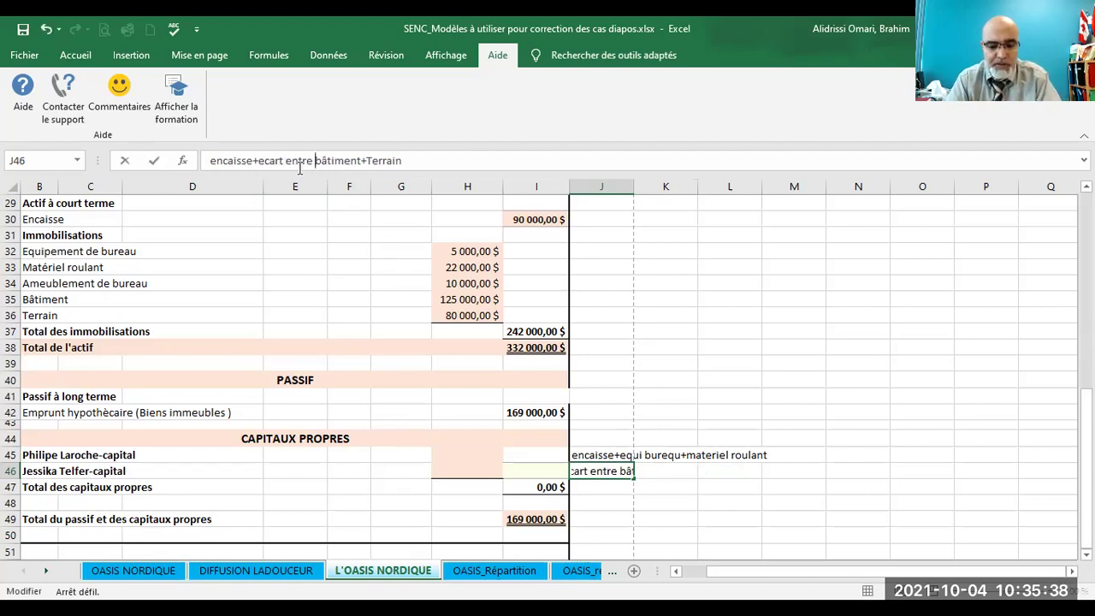
{"action": "type", "text": "("}
{"action": "key", "text": "Right"}
{"action": "key", "text": "Right"}
{"action": "key", "text": "Right"}
{"action": "key", "text": "Right"}
{"action": "key", "text": "Right"}
{"action": "key", "text": "Right"}
{"action": "key", "text": "Right"}
{"action": "key", "text": "Right"}
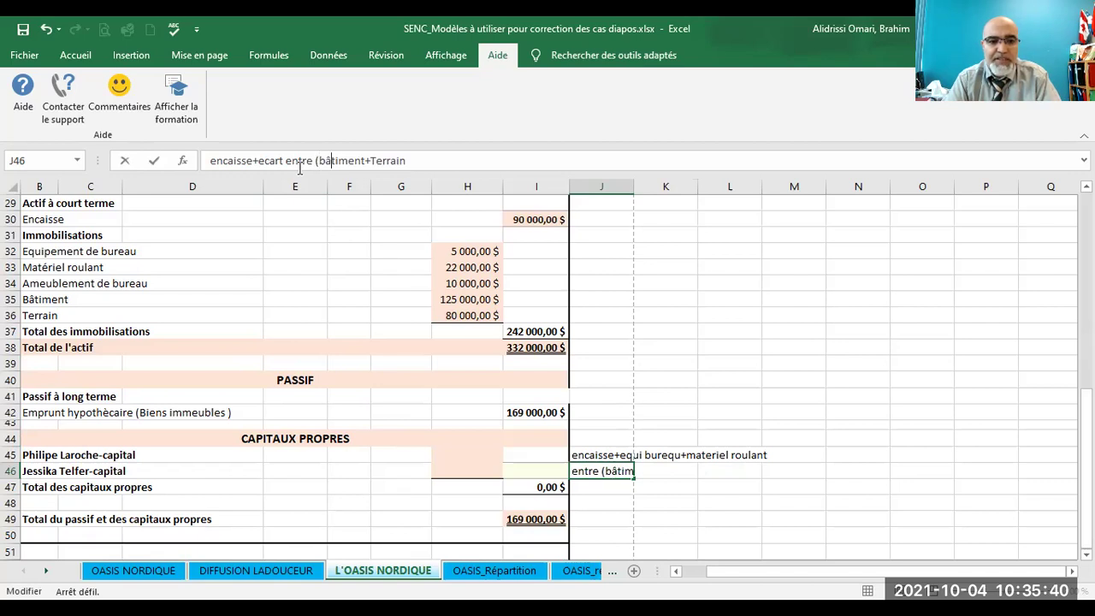
{"action": "key", "text": "Right"}
{"action": "key", "text": "Right"}
{"action": "key", "text": "Right"}
{"action": "key", "text": "Right"}
{"action": "key", "text": "Right"}
{"action": "key", "text": "Right"}
{"action": "key", "text": "Right"}
{"action": "key", "text": "Right"}
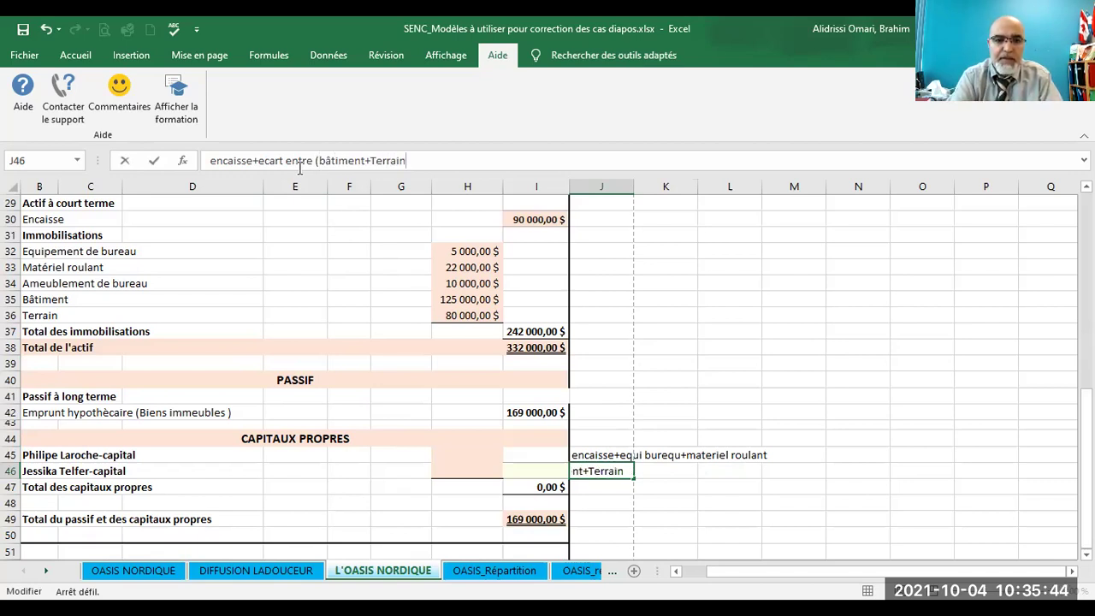
{"action": "type", "text": ") "}
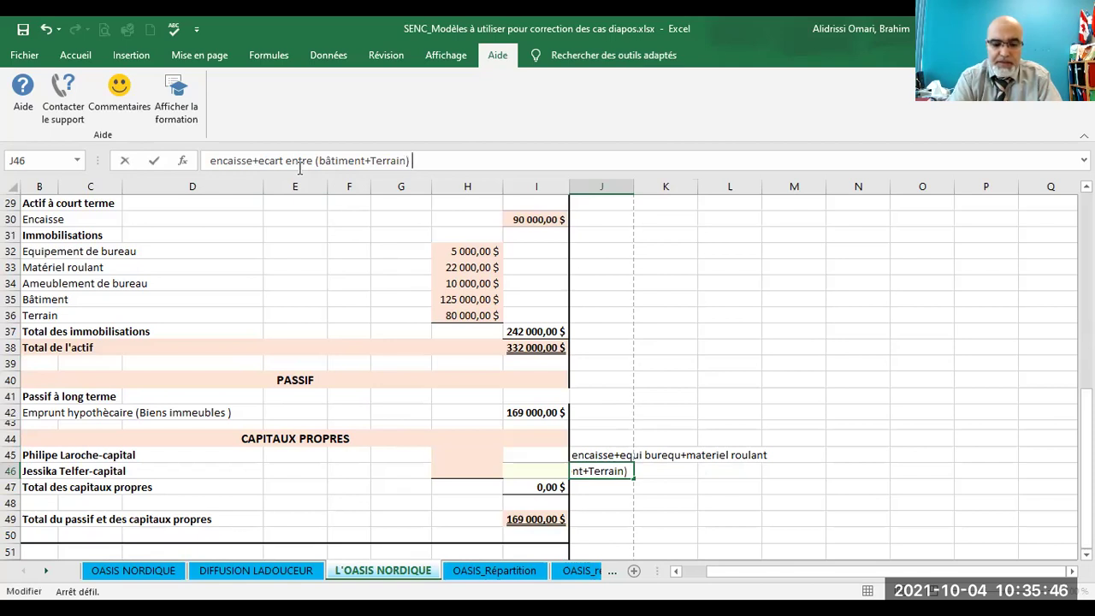
Complete the J46 note by appending "et l'emprunt hypothècaire transféré à la Sté".
{"action": "type", "text": "et l'"}
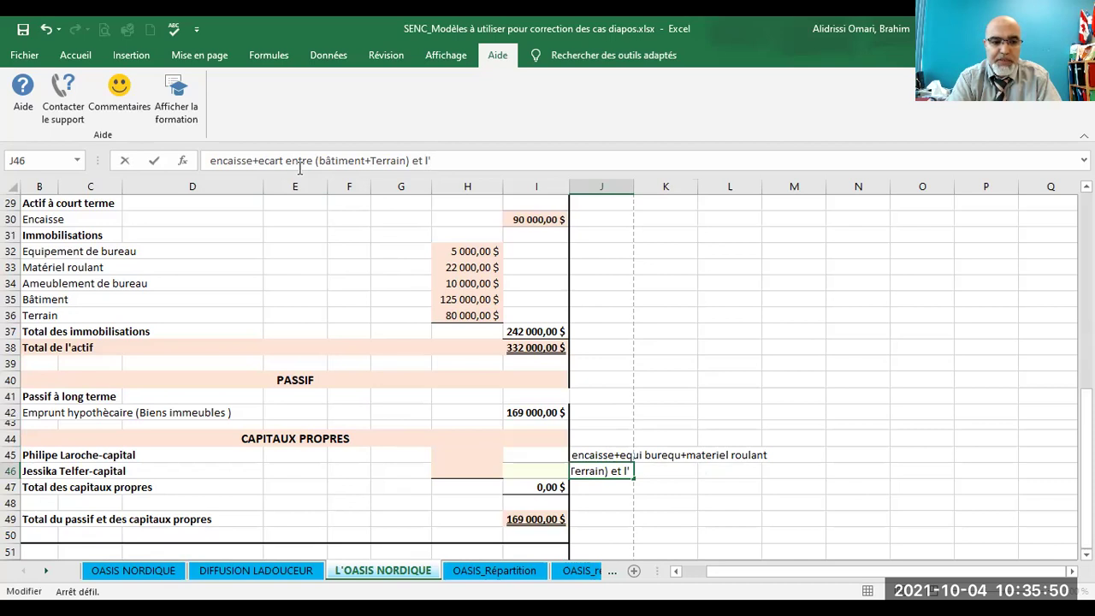
{"action": "type", "text": "em"}
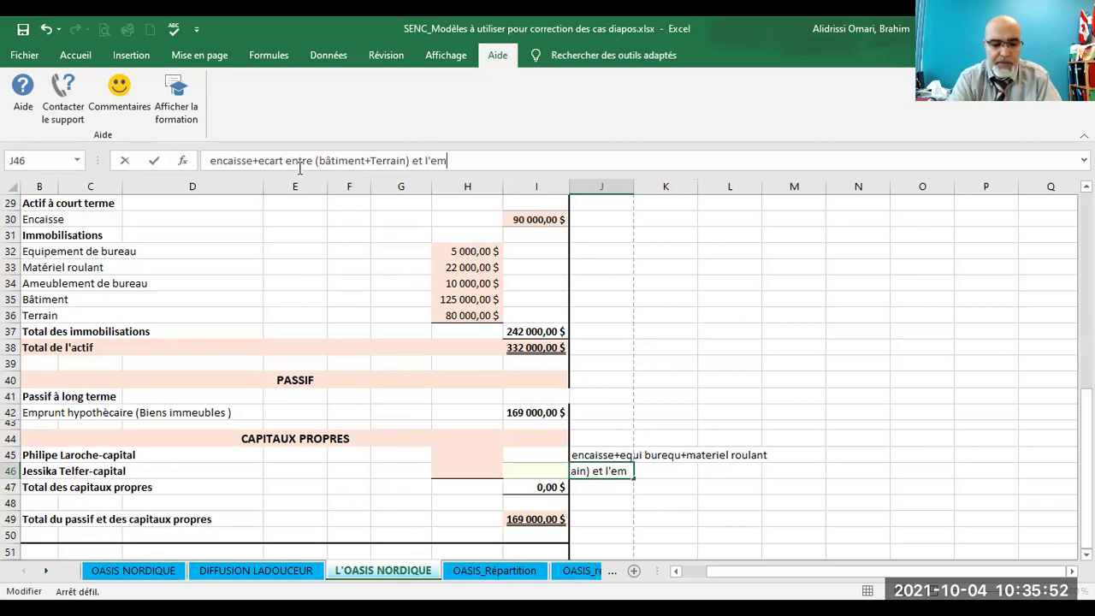
{"action": "type", "text": "prunt hypoth"}
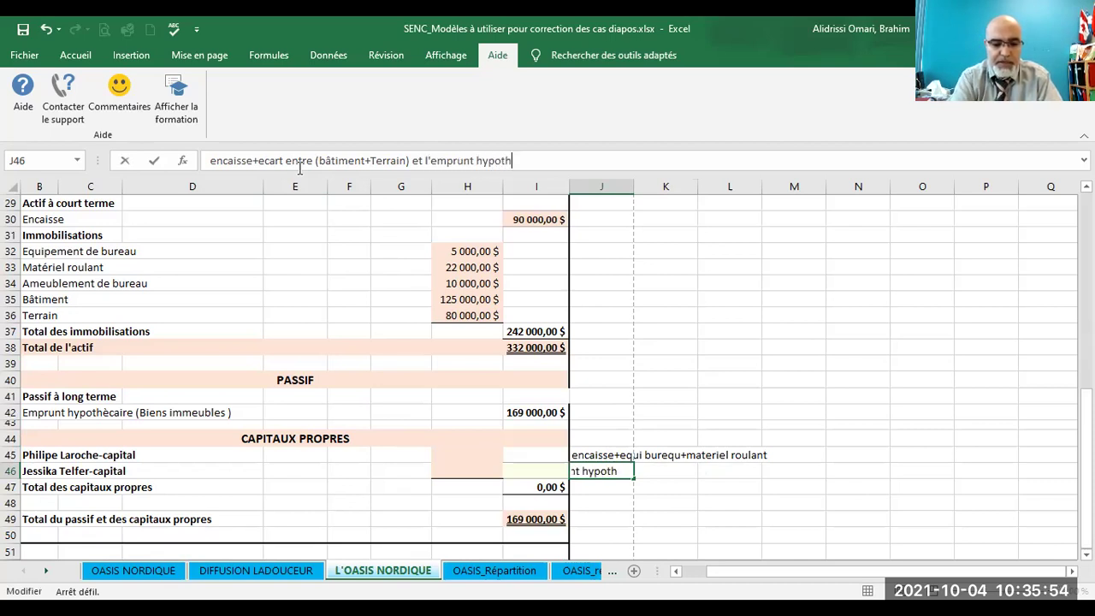
{"action": "type", "text": "ècaire"}
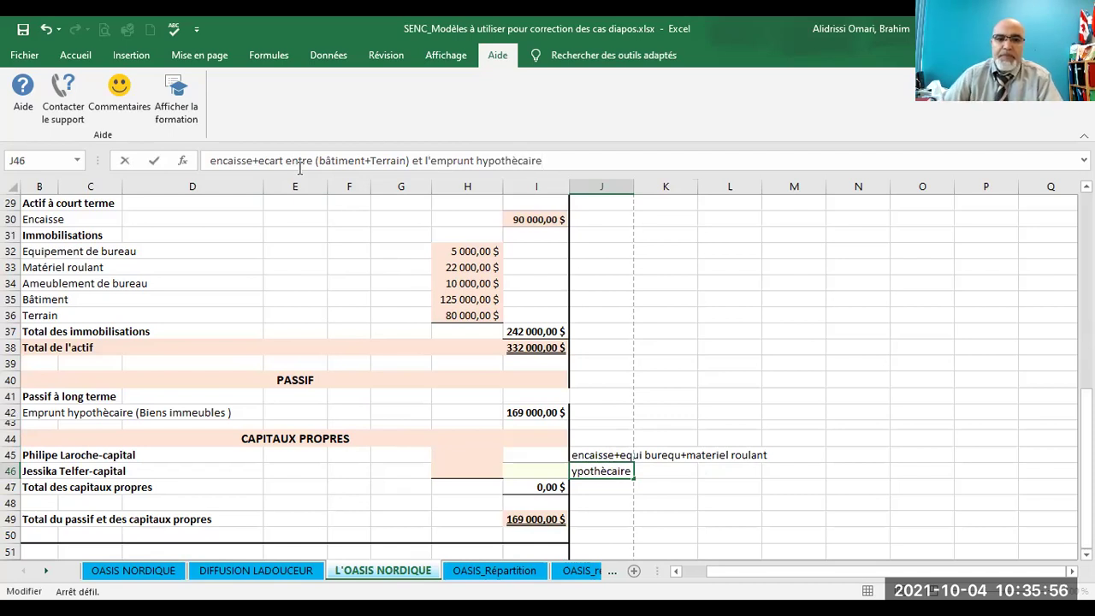
{"action": "type", "text": " transf"}
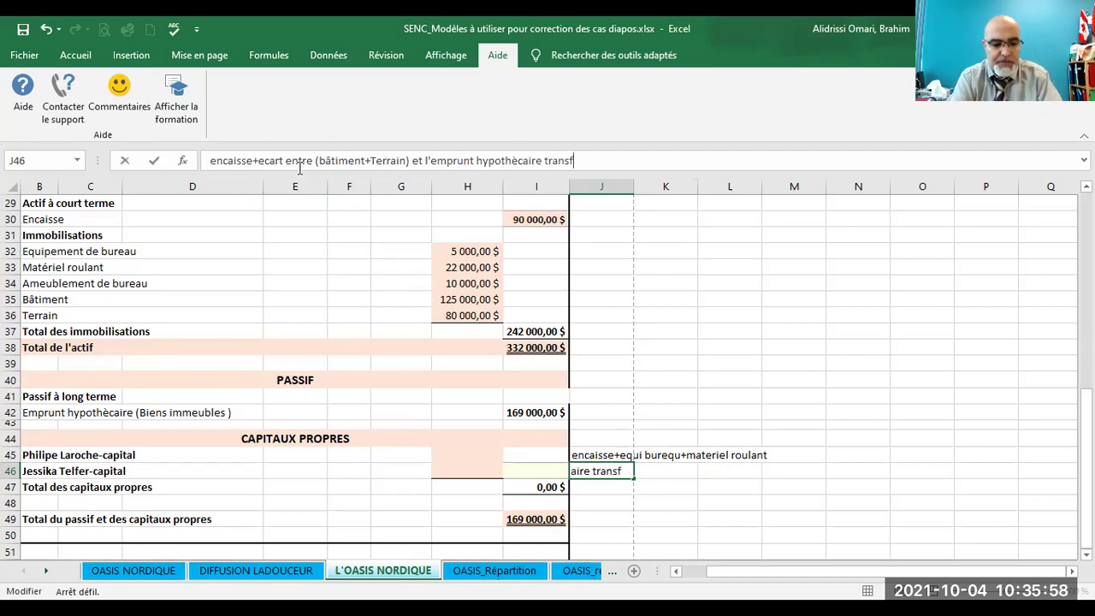
{"action": "type", "text": "éré à la Sté"}
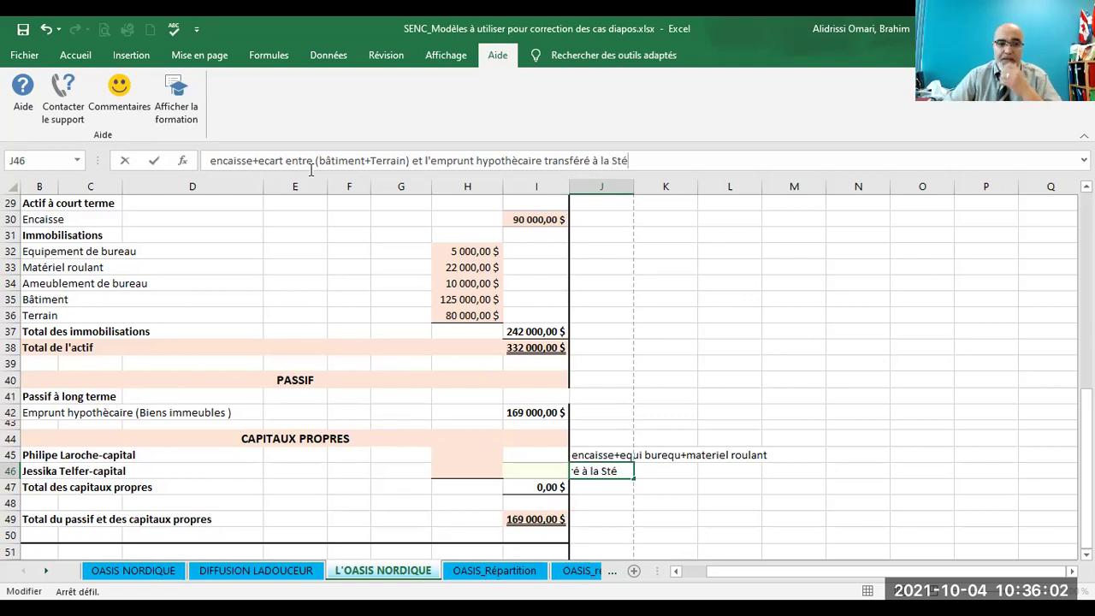
{"action": "left_click", "coordinate": [734, 346]}
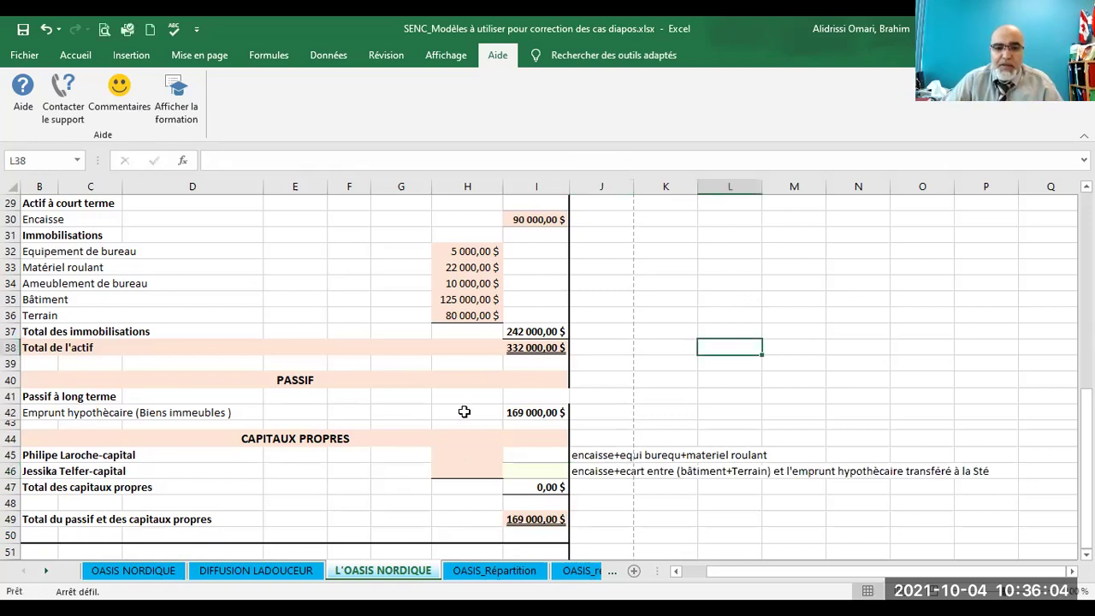
Check the Bâtiment and Terrain debits together in the journal entry, H16:H17.
{"action": "scroll", "coordinate": [468, 391], "scroll_direction": "up", "scroll_amount": 7}
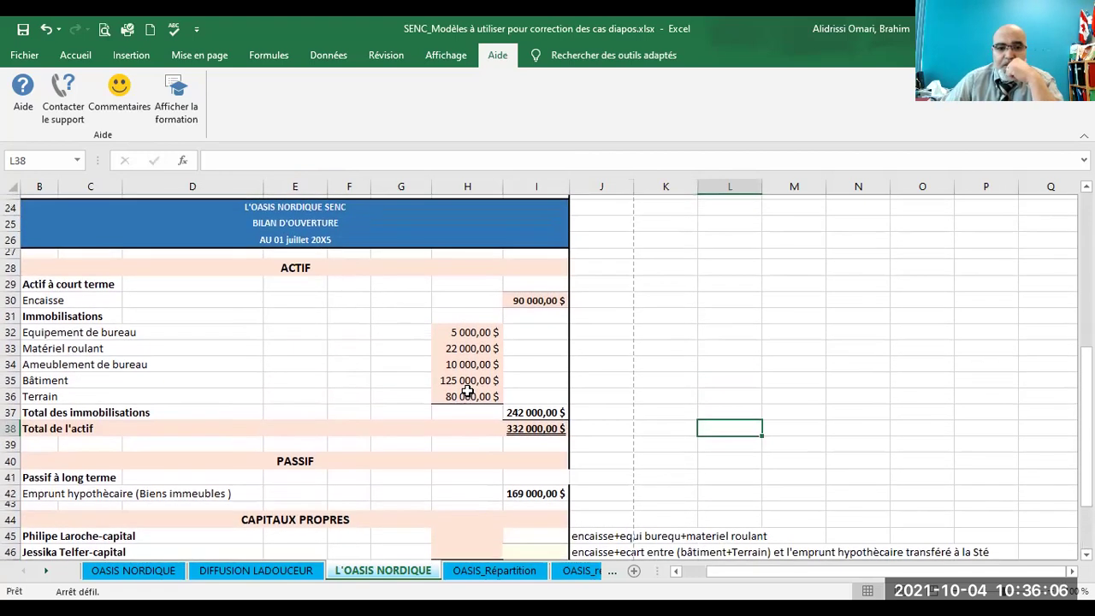
{"action": "left_click_drag", "start_coordinate": [455, 325], "coordinate": [459, 339]}
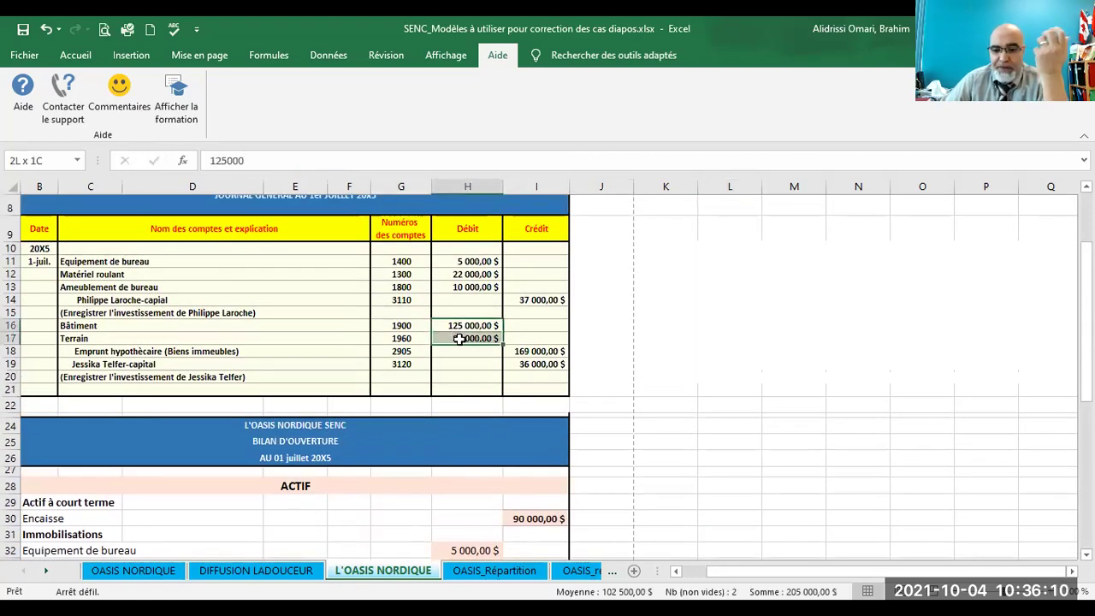
{"action": "left_click_drag", "start_coordinate": [460, 339], "coordinate": [460, 340]}
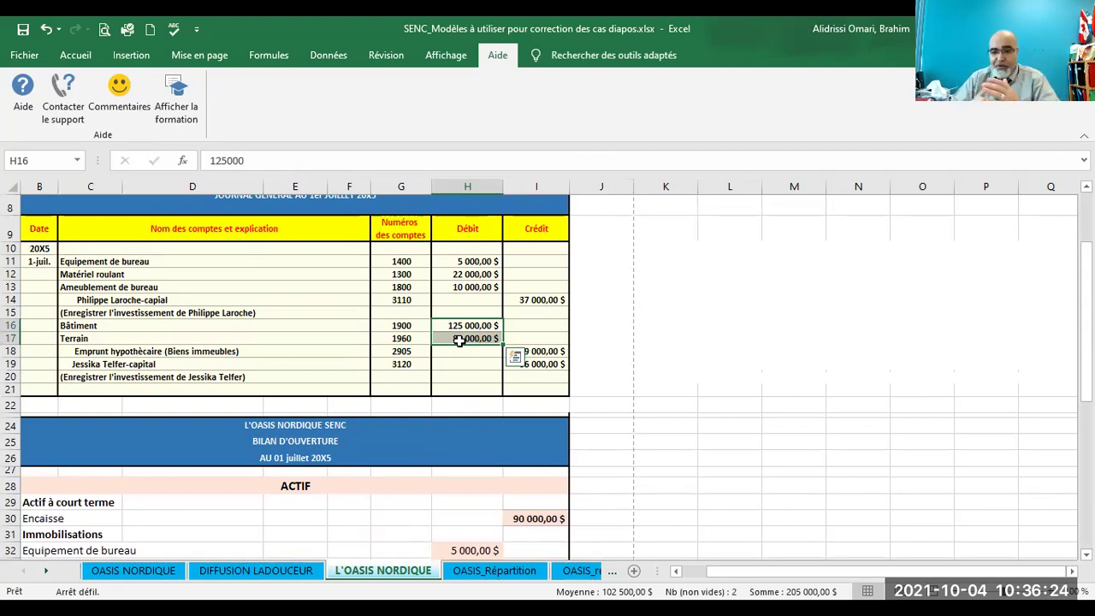
{"action": "left_click", "coordinate": [871, 481]}
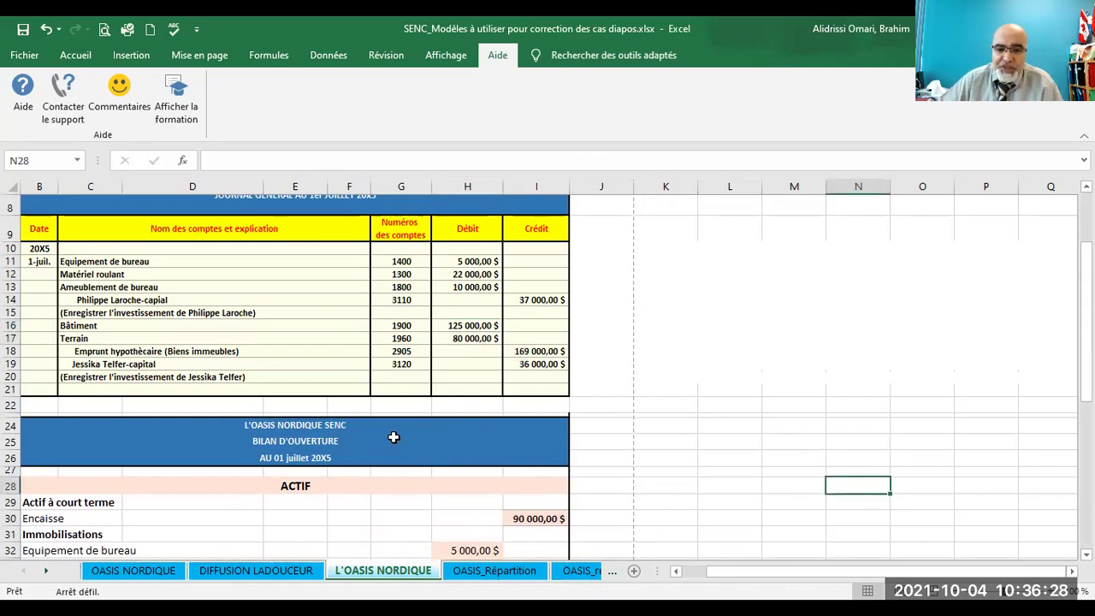
Begin a breakdown note in E45 on the first partner's capital line with "(50000$+5000$+".
{"action": "scroll", "coordinate": [393, 437], "scroll_direction": "down", "scroll_amount": 5}
{"action": "scroll", "coordinate": [394, 437], "scroll_direction": "down", "scroll_amount": 3}
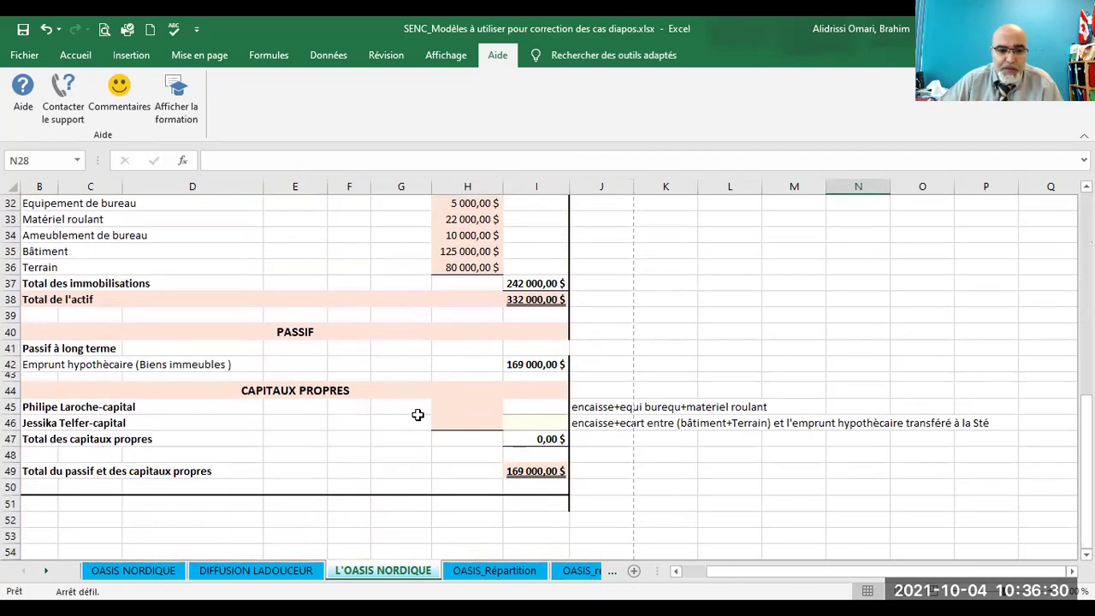
{"action": "left_click", "coordinate": [143, 408]}
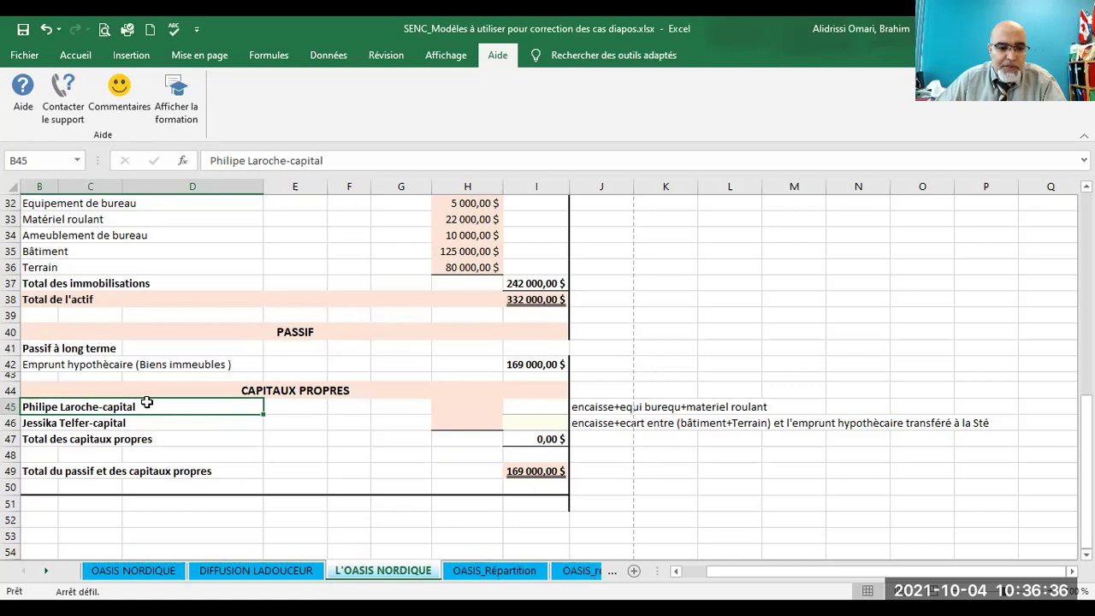
{"action": "left_click", "coordinate": [280, 409]}
{"action": "type", "text": "("}
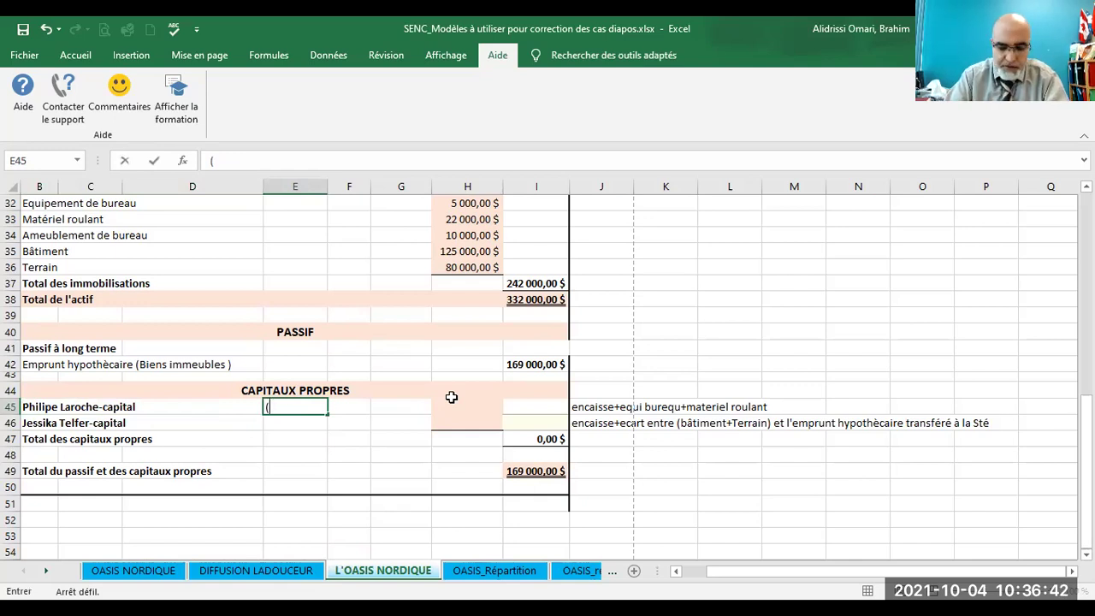
{"action": "type", "text": "50000"}
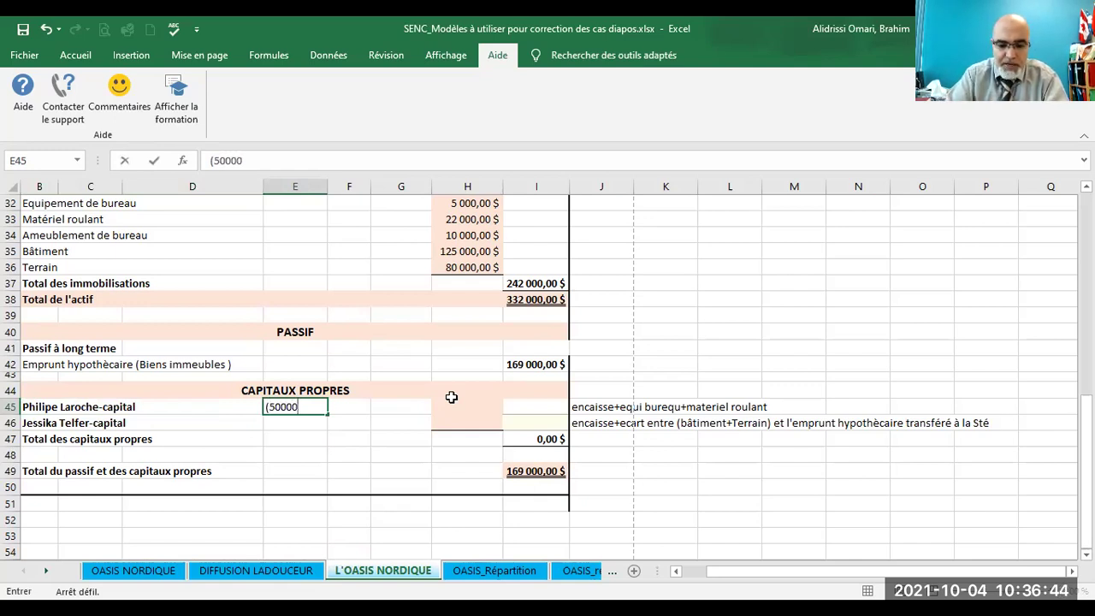
{"action": "type", "text": "$+"}
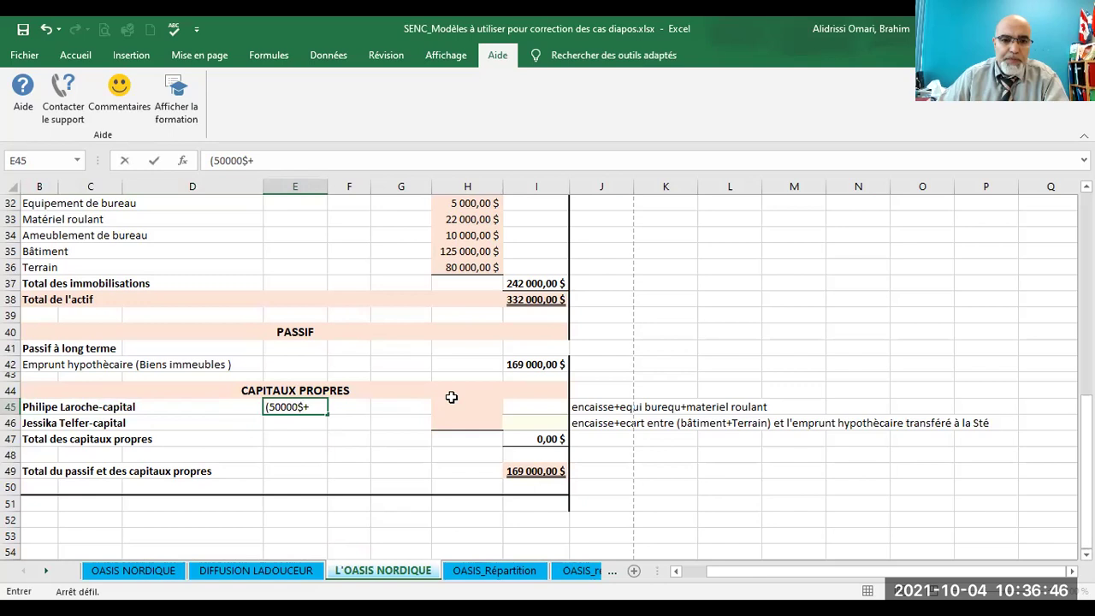
{"action": "scroll", "coordinate": [451, 397], "scroll_direction": "up", "scroll_amount": 2}
{"action": "type", "text": "5000$+"}
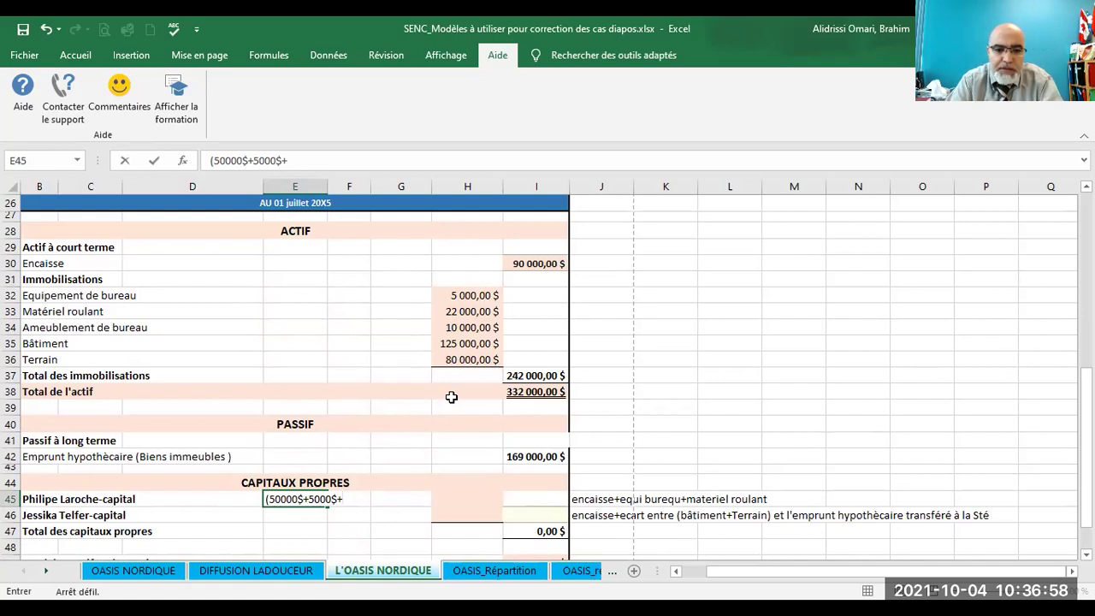
Rewrite the E45 breakdown without the cash amount so it reads "(5000$+22000+10000$)".
{"action": "key", "text": "BackSpace"}
{"action": "key", "text": "BackSpace"}
{"action": "key", "text": "BackSpace"}
{"action": "key", "text": "BackSpace"}
{"action": "key", "text": "BackSpace"}
{"action": "key", "text": "BackSpace"}
{"action": "key", "text": "BackSpace"}
{"action": "key", "text": "BackSpace"}
{"action": "key", "text": "BackSpace"}
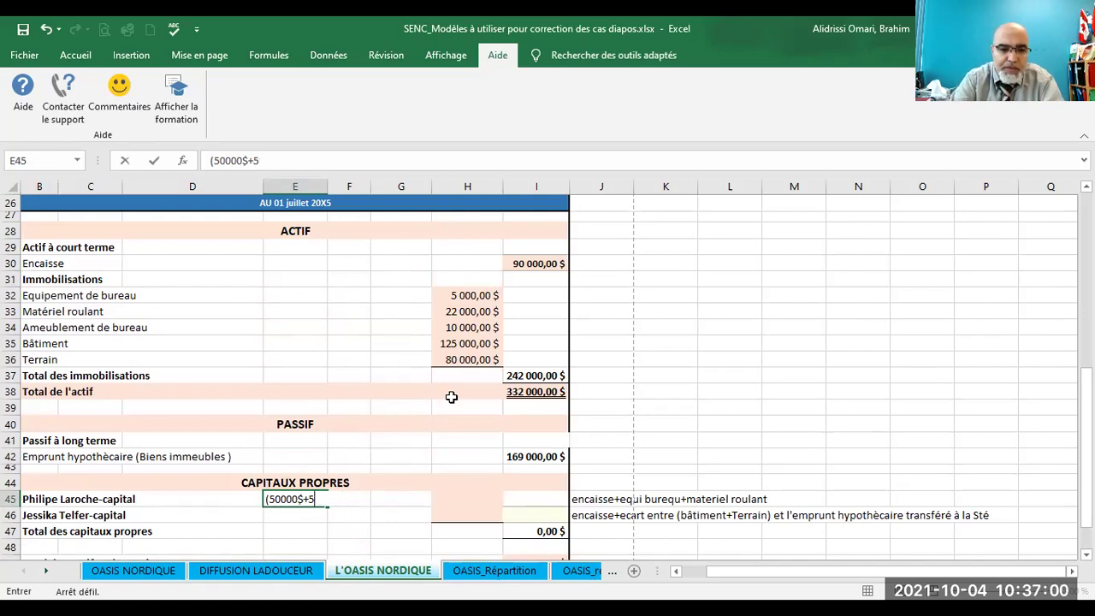
{"action": "type", "text": "$+22000"}
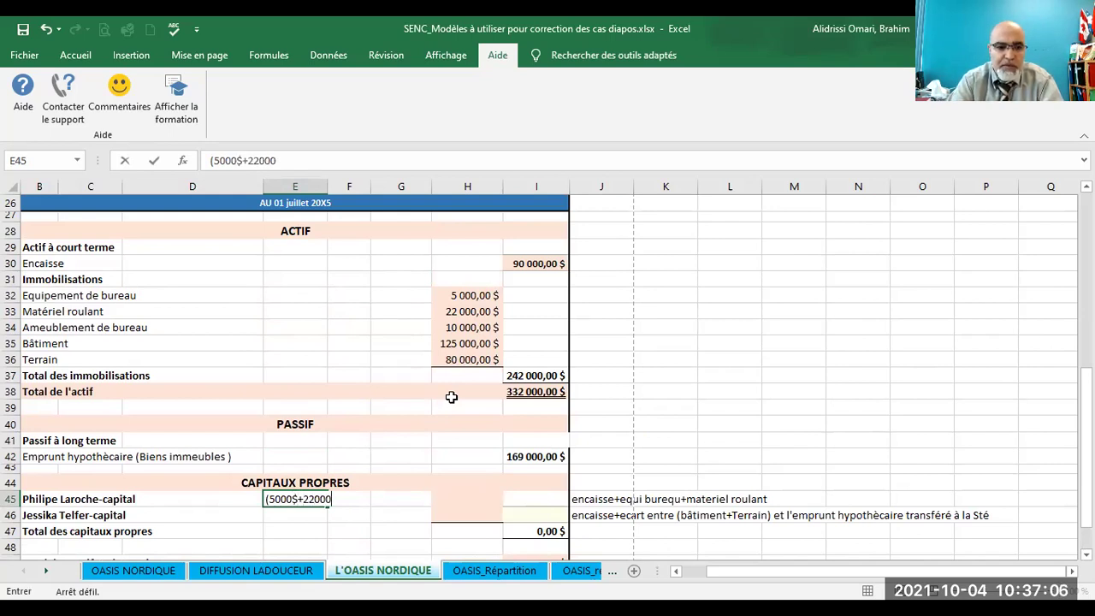
{"action": "type", "text": "+"}
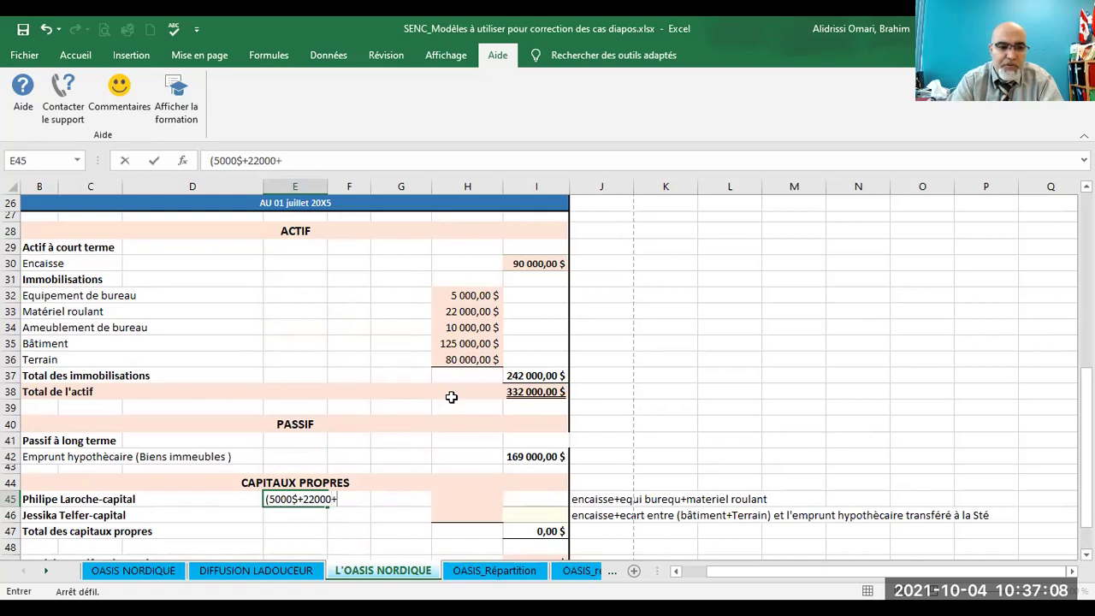
{"action": "type", "text": "1"}
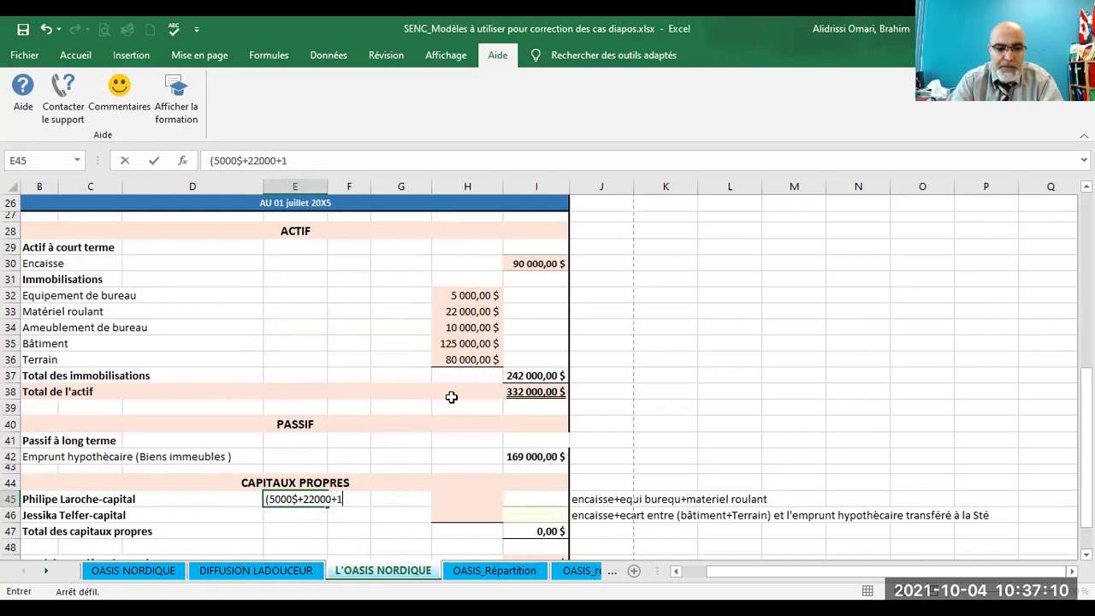
{"action": "type", "text": "0000$"}
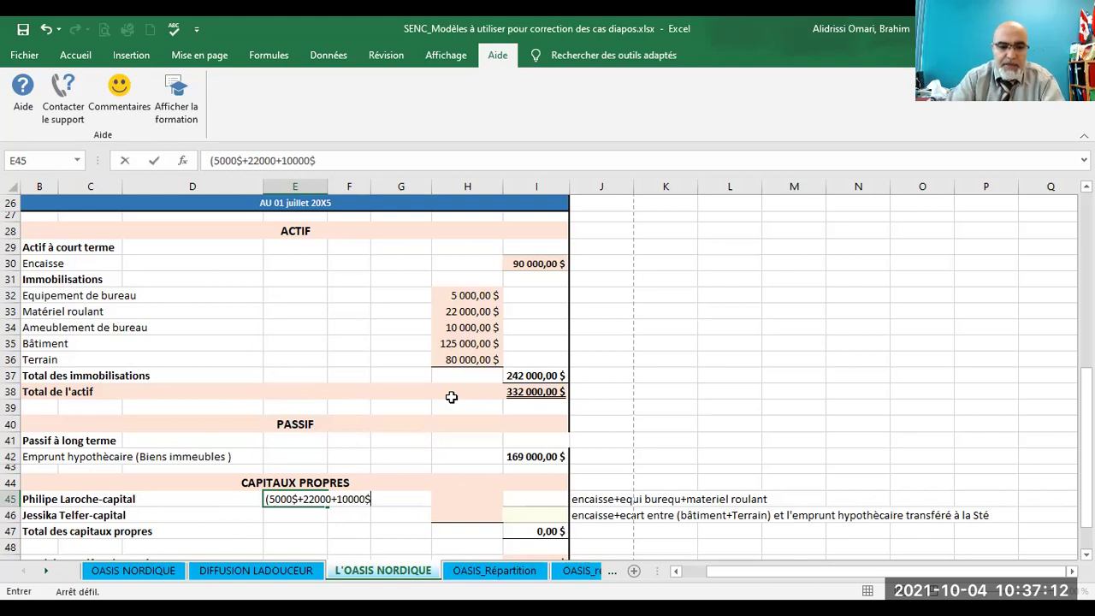
{"action": "left_click", "coordinate": [366, 374]}
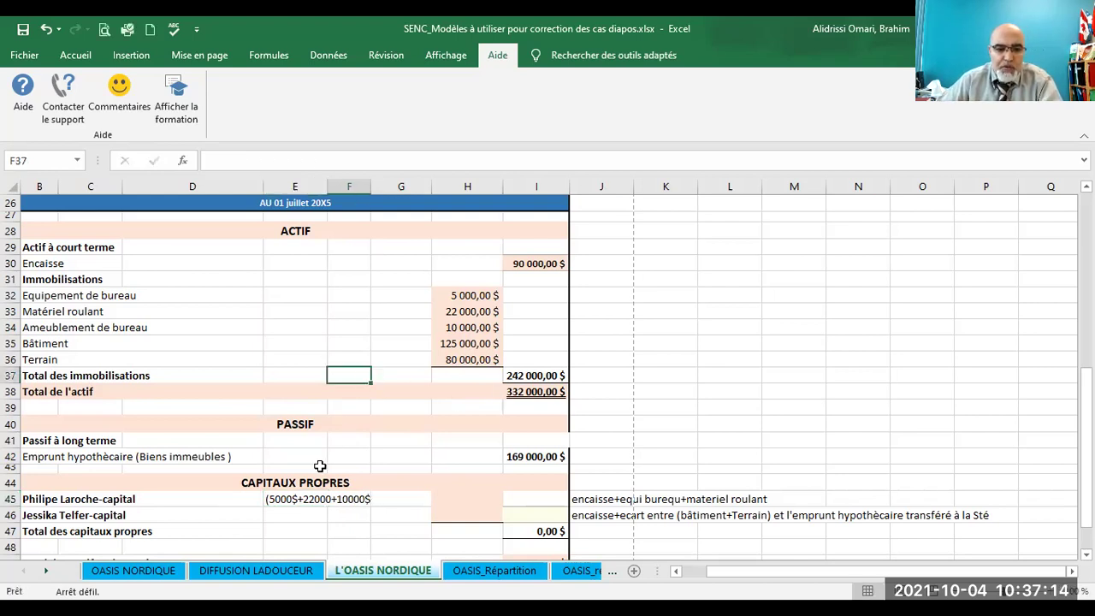
{"action": "left_click", "coordinate": [289, 499]}
{"action": "left_click", "coordinate": [335, 160]}
{"action": "type", "text": ")"}
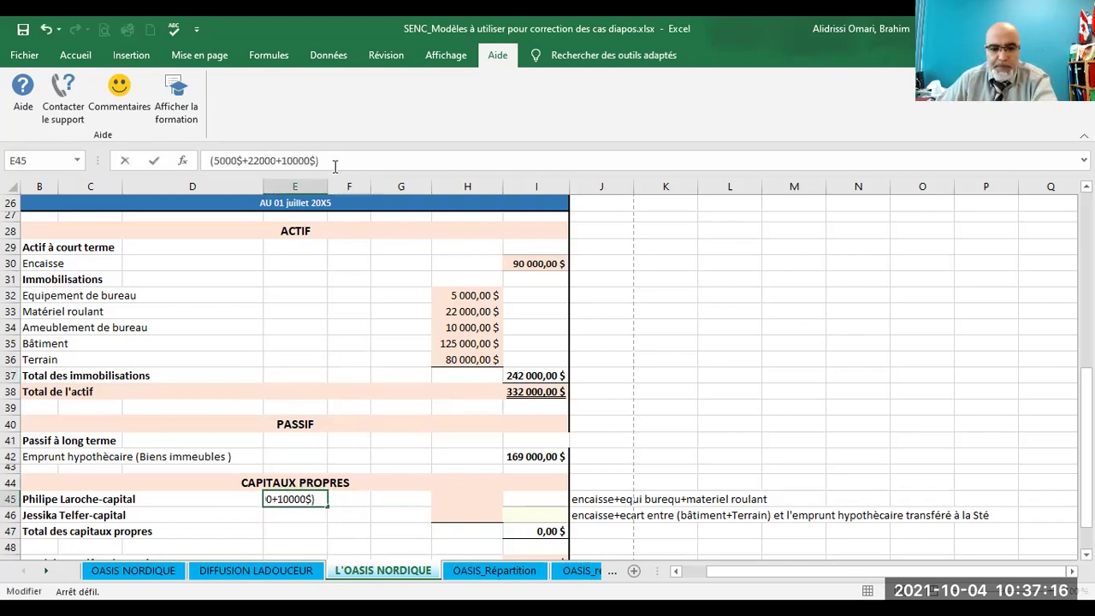
Enter the breakdown note "(40000$+36000$)" in E46 on the second partner's capital line.
{"action": "left_click", "coordinate": [282, 519]}
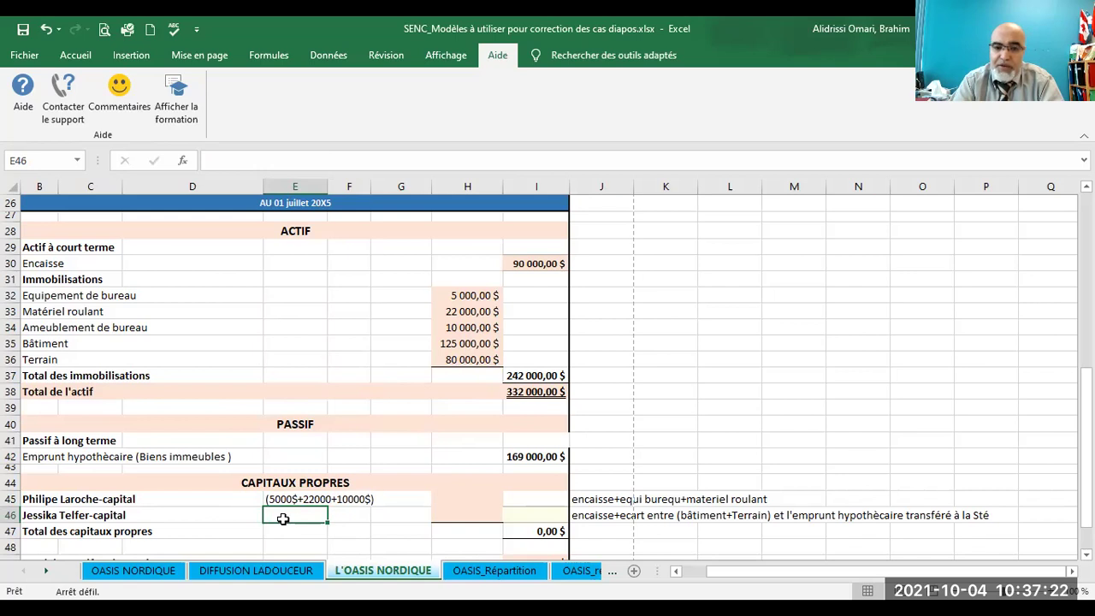
{"action": "type", "text": "400"}
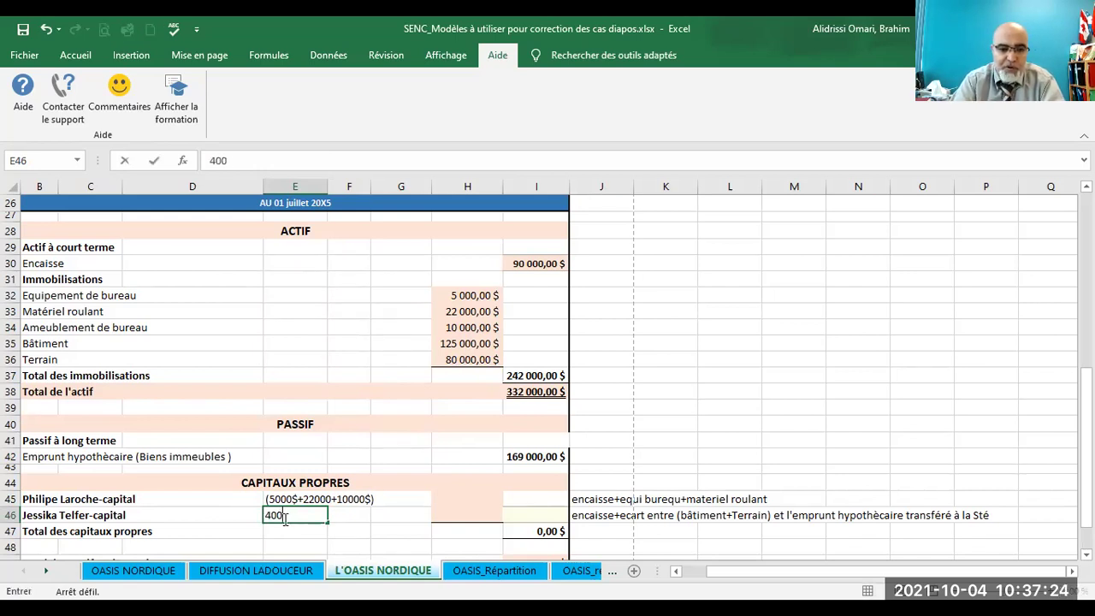
{"action": "type", "text": "00$+"}
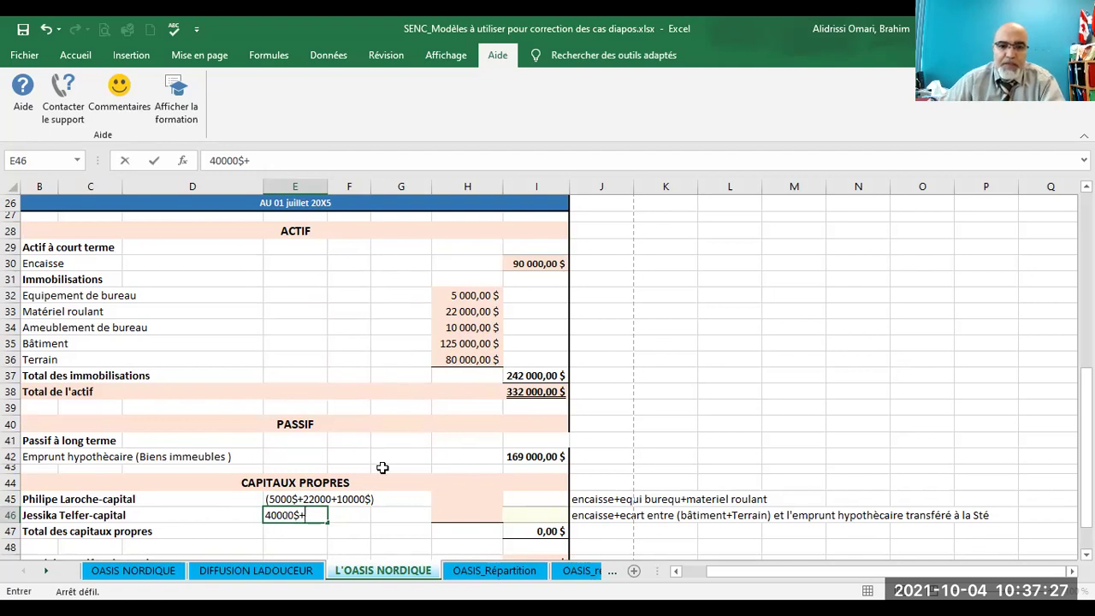
{"action": "scroll", "coordinate": [425, 430], "scroll_direction": "up", "scroll_amount": 4}
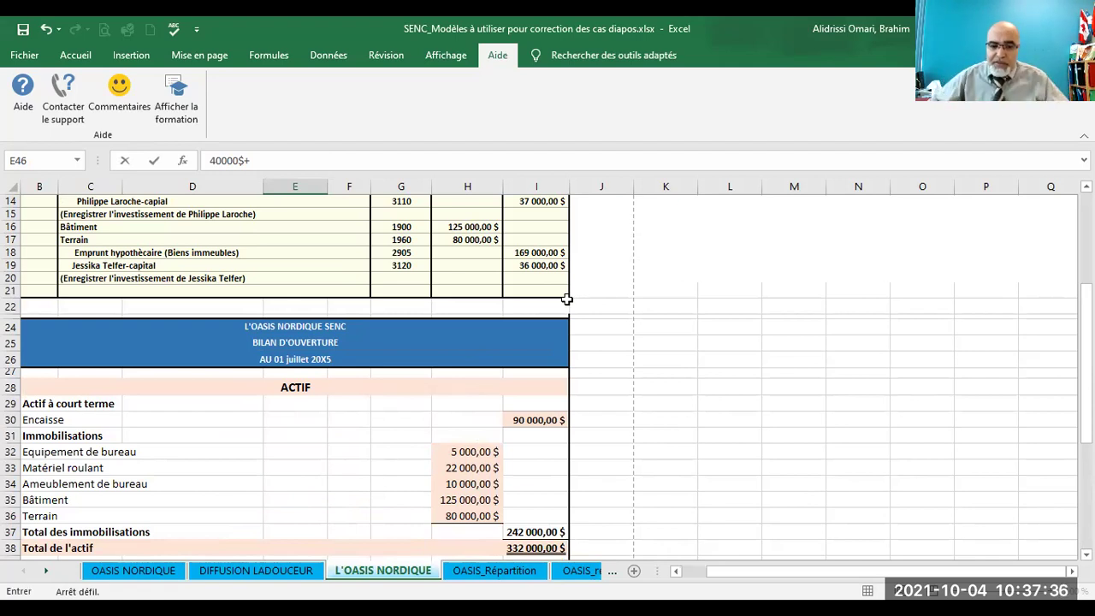
{"action": "scroll", "coordinate": [567, 298], "scroll_direction": "down", "scroll_amount": 4}
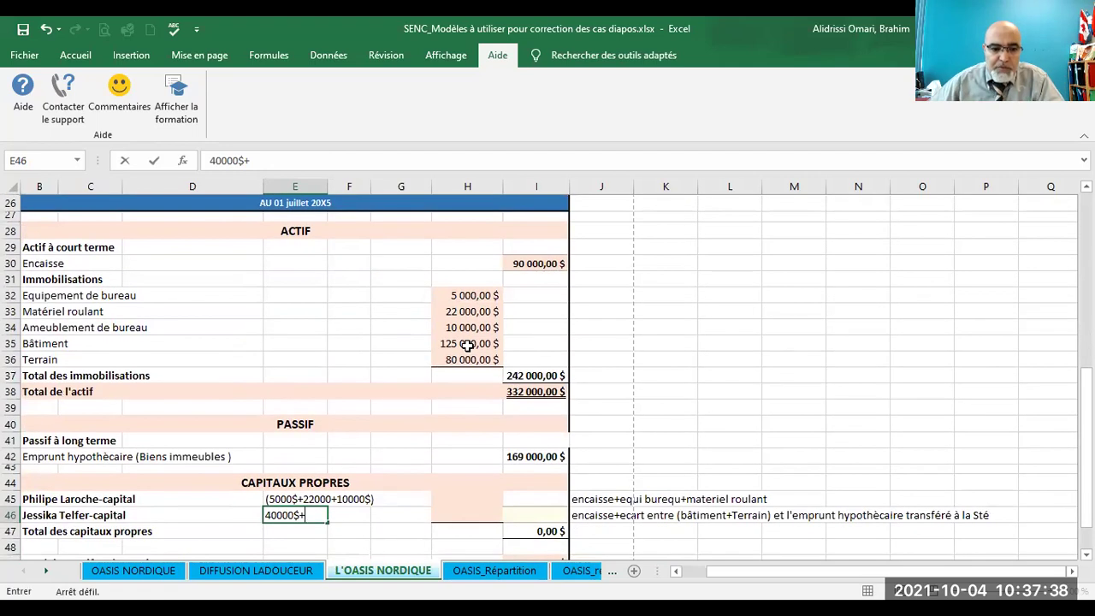
{"action": "scroll", "coordinate": [426, 214], "scroll_direction": "up", "scroll_amount": 5}
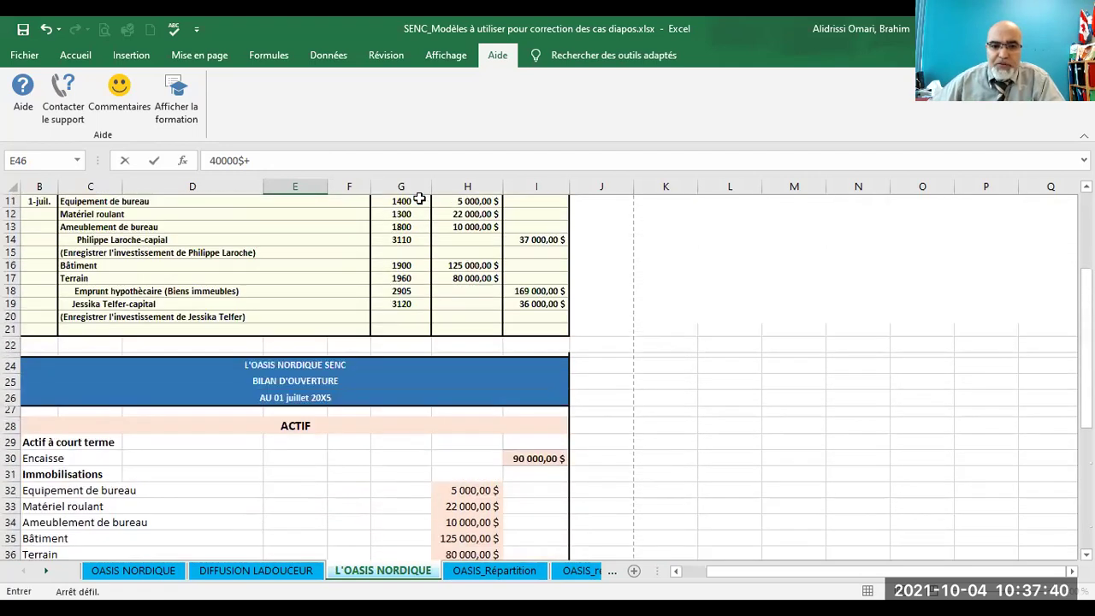
{"action": "scroll", "coordinate": [419, 210], "scroll_direction": "down", "scroll_amount": 2}
{"action": "type", "text": "000$"}
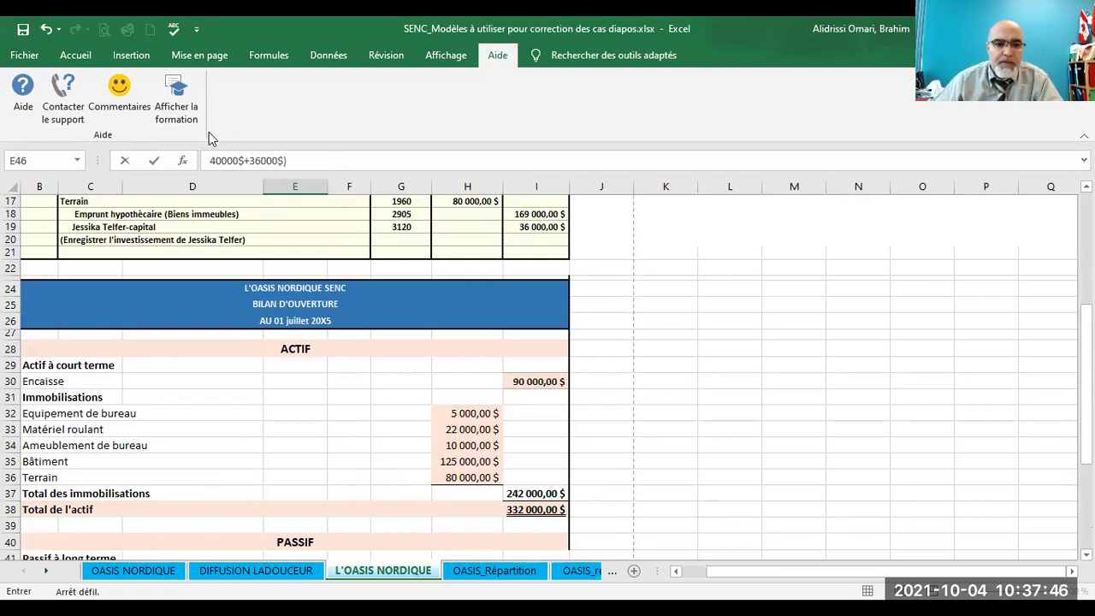
{"action": "left_click", "coordinate": [212, 162]}
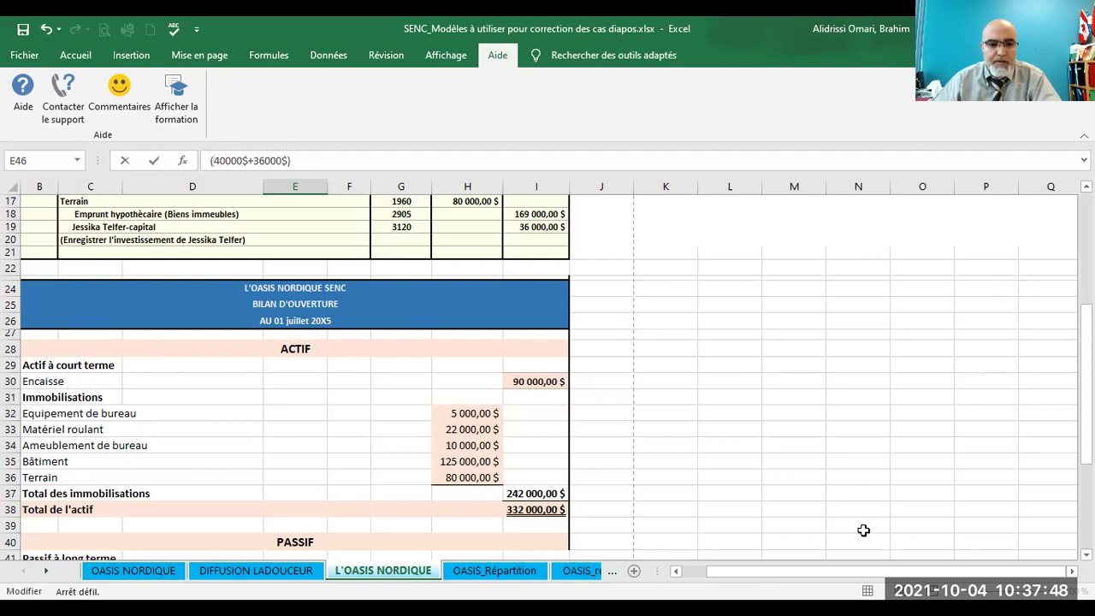
{"action": "left_click", "coordinate": [843, 458]}
Complete the E45 breakdown on the first partner's capital line so it reads "(50000$+5000+22000$+10000$)".
{"action": "scroll", "coordinate": [822, 456], "scroll_direction": "down", "scroll_amount": 3}
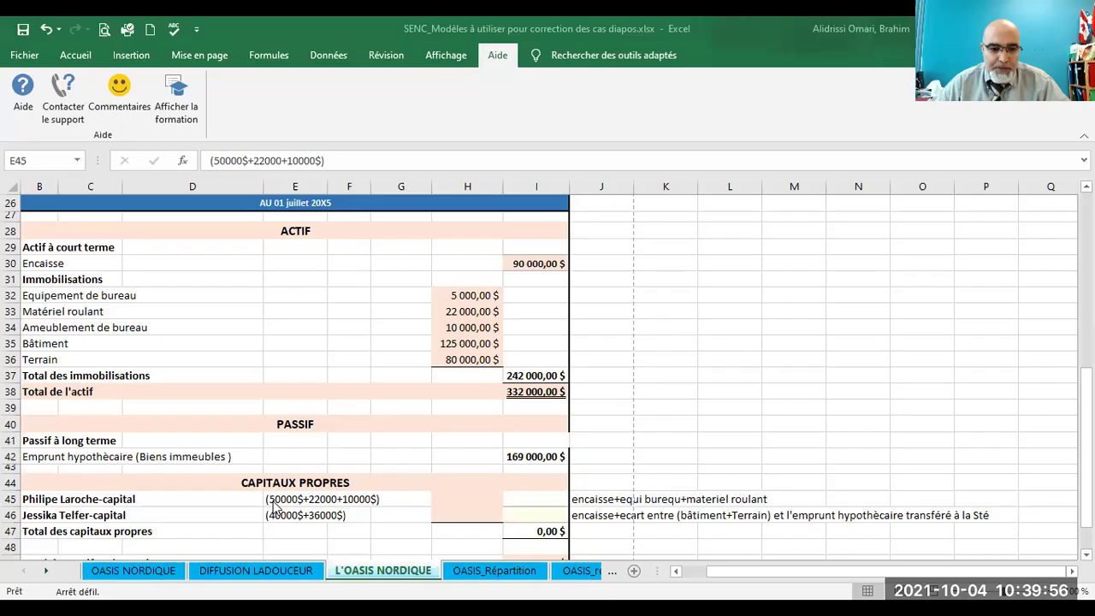
{"action": "left_click", "coordinate": [256, 159]}
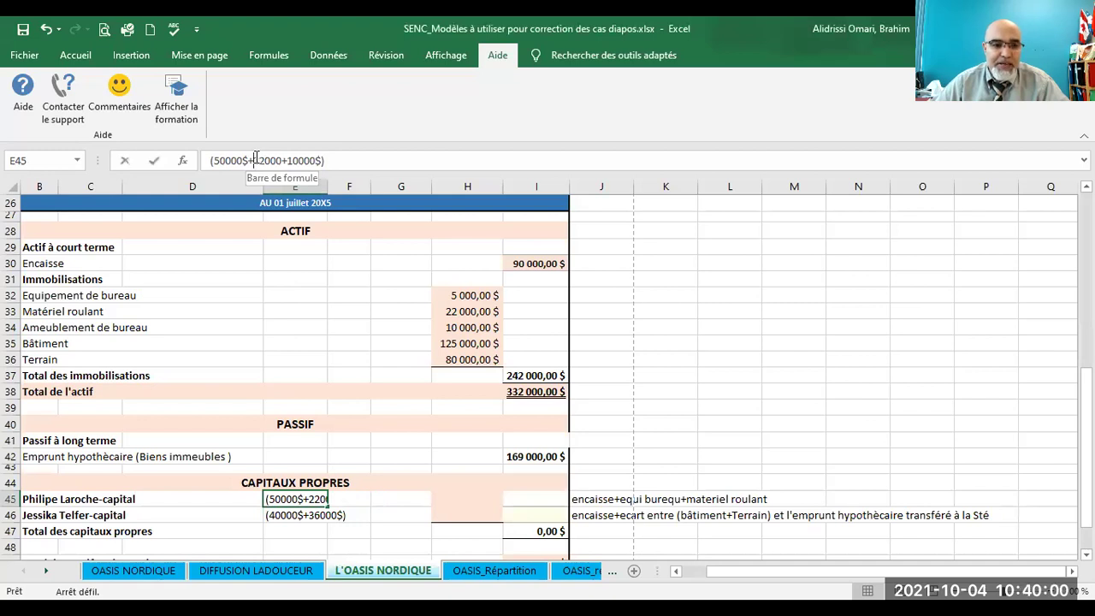
{"action": "type", "text": "5000"}
{"action": "type", "text": "+5000"}
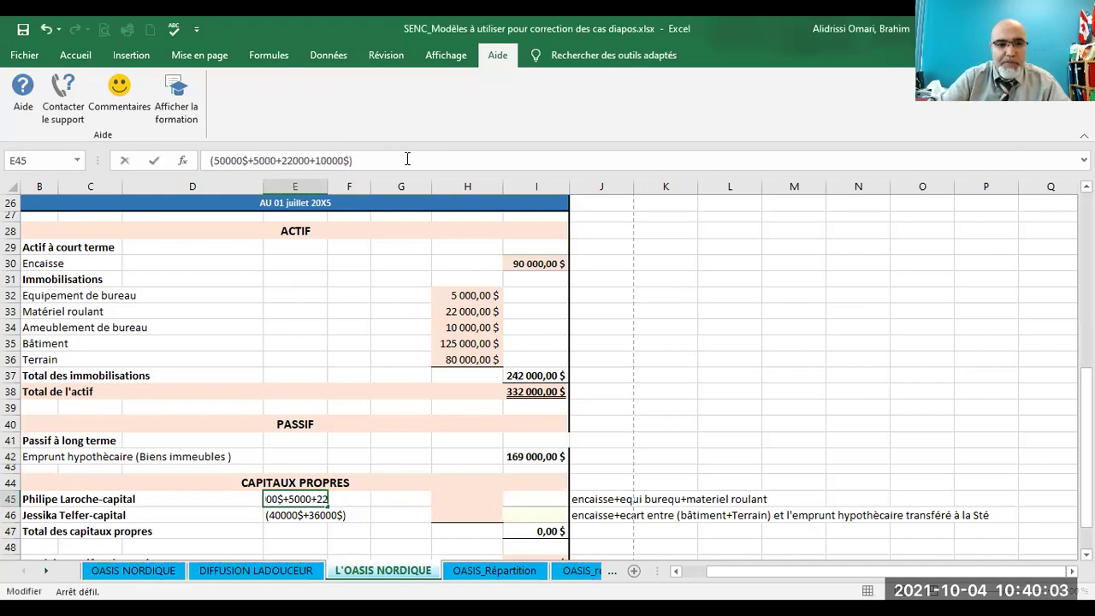
{"action": "left_click", "coordinate": [313, 160]}
{"action": "type", "text": "$"}
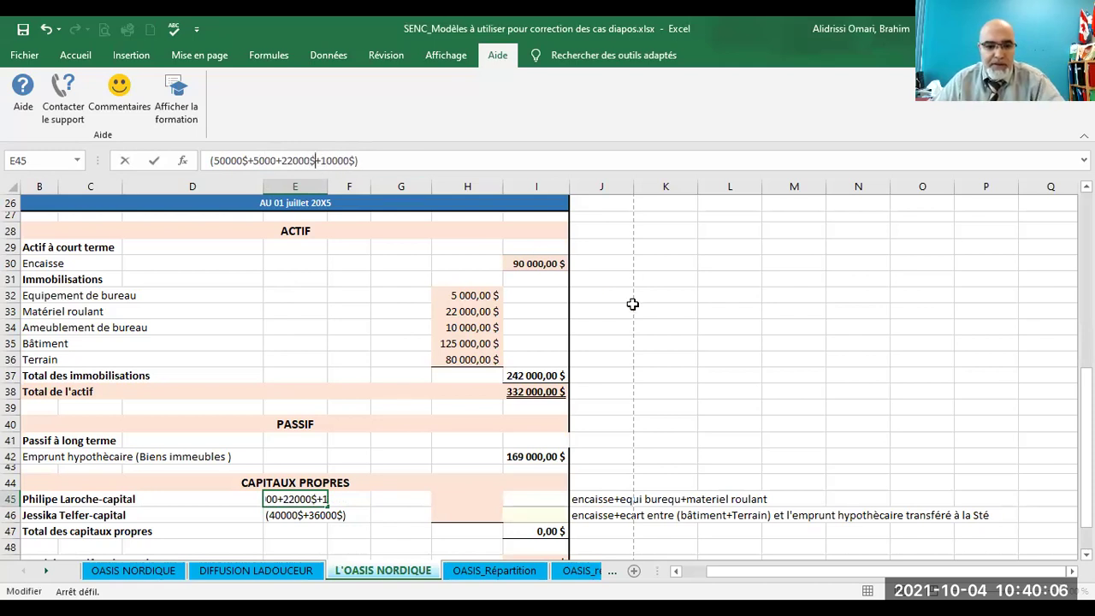
{"action": "left_click", "coordinate": [631, 308]}
Start a sum formula in H45 with the first partner's capital credit, I12 on the OASIS NORDIQUE sheet.
{"action": "left_click", "coordinate": [462, 500]}
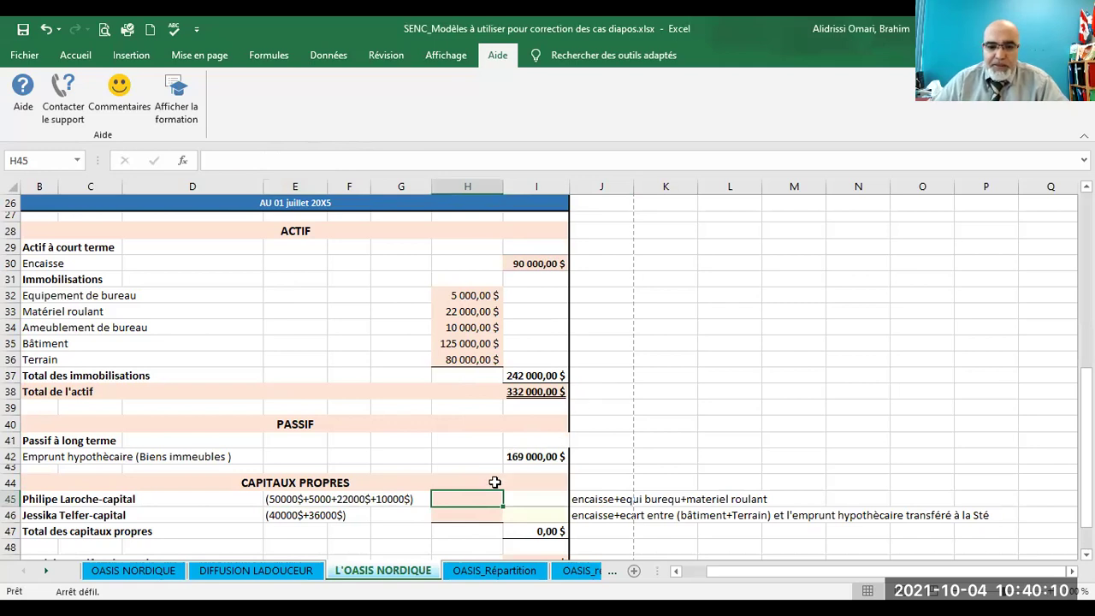
{"action": "type", "text": "="}
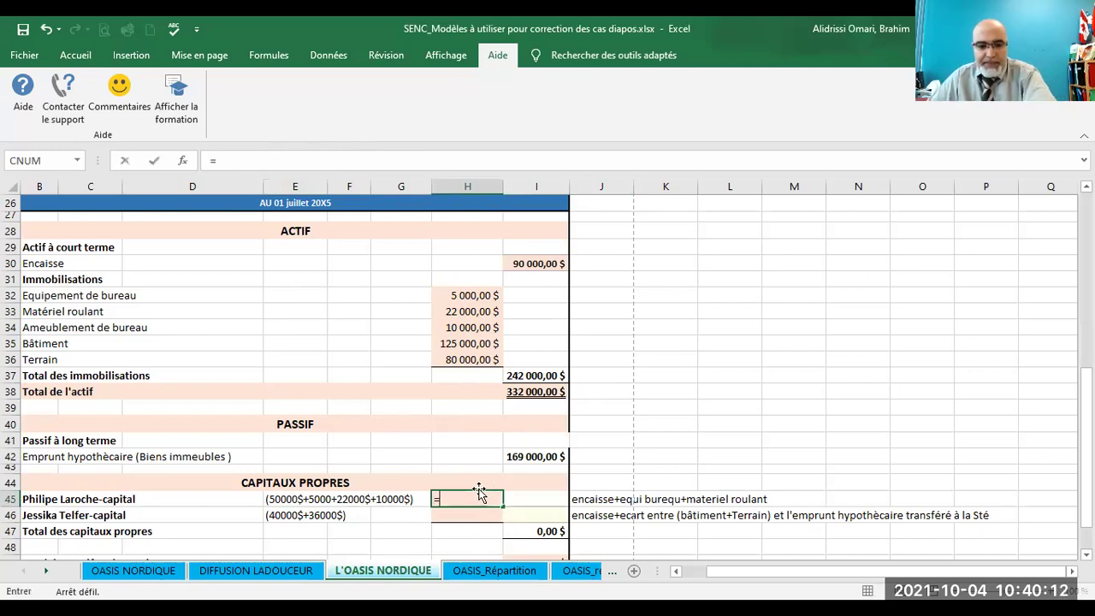
{"action": "left_click", "coordinate": [99, 573]}
{"action": "left_click", "coordinate": [554, 374]}
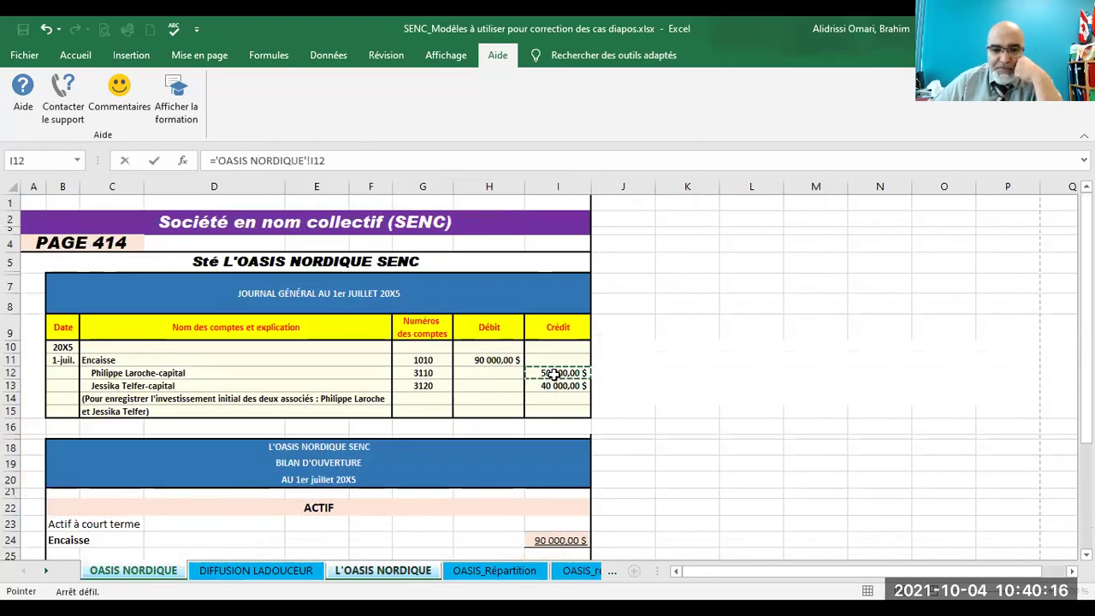
{"action": "type", "text": "+"}
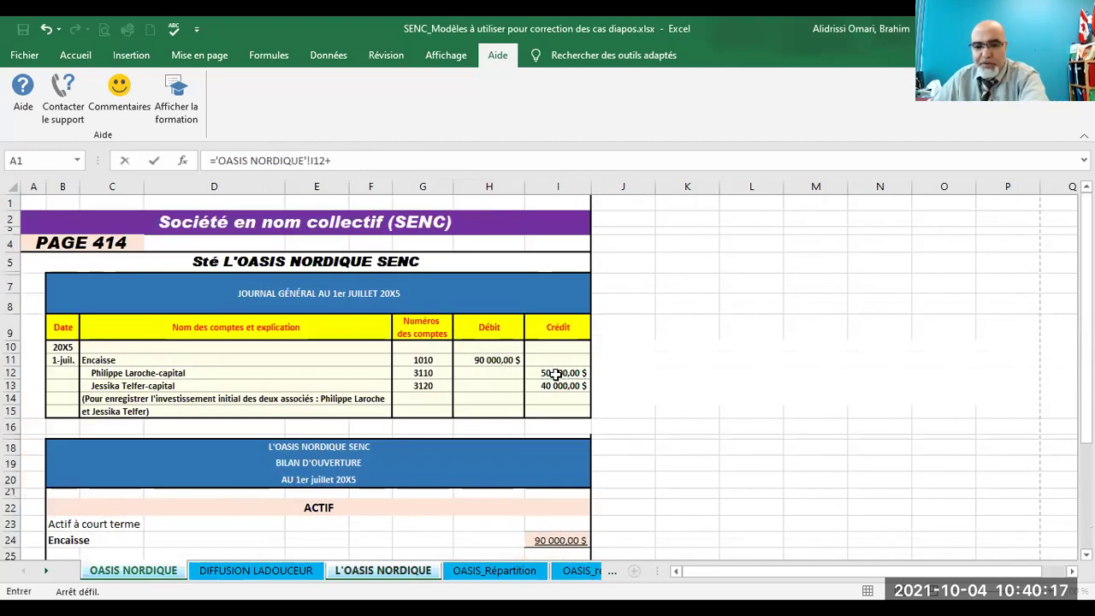
{"action": "left_click", "coordinate": [288, 572]}
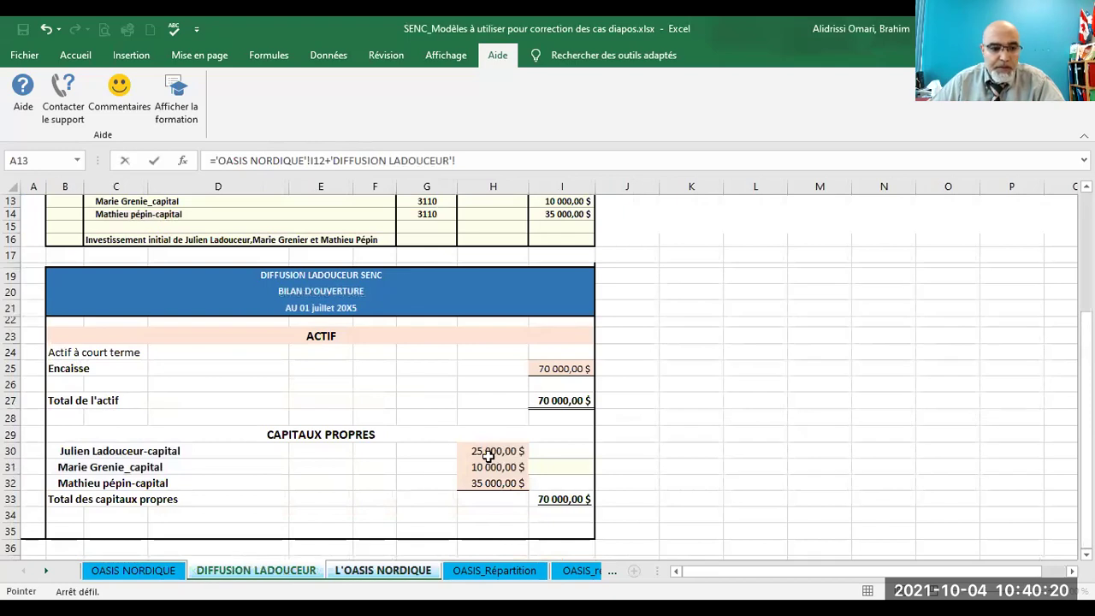
{"action": "scroll", "coordinate": [489, 456], "scroll_direction": "down", "scroll_amount": 5}
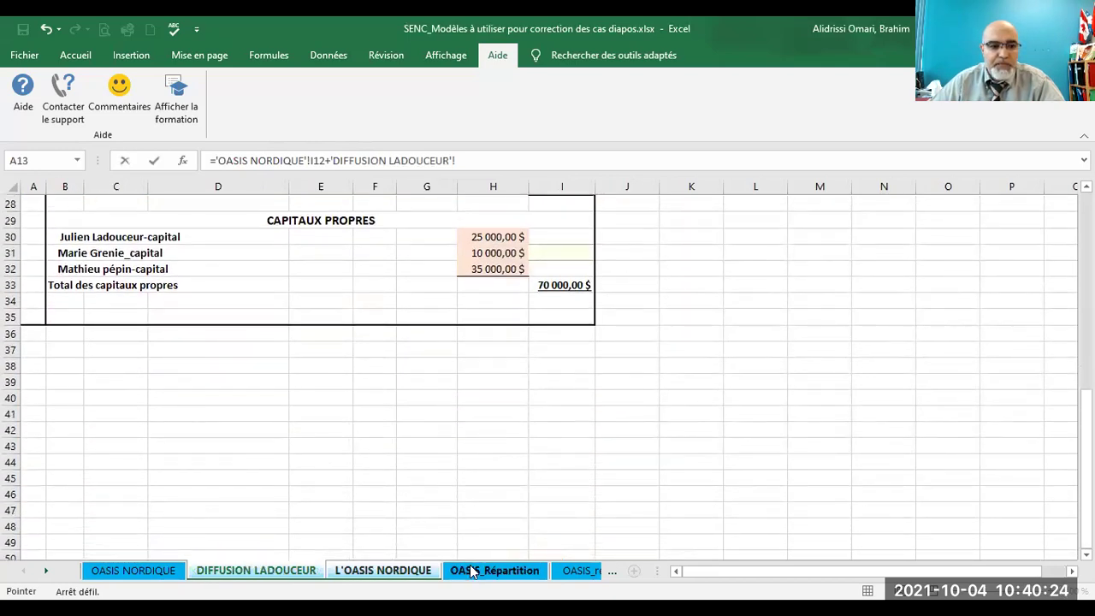
{"action": "left_click", "coordinate": [471, 571]}
Complete the H45 formula by adding the office equipment, vehicle and office furniture debits, H11, H12 and H13, from the L'OASIS NORDIQUE journal.
{"action": "left_click", "coordinate": [351, 574]}
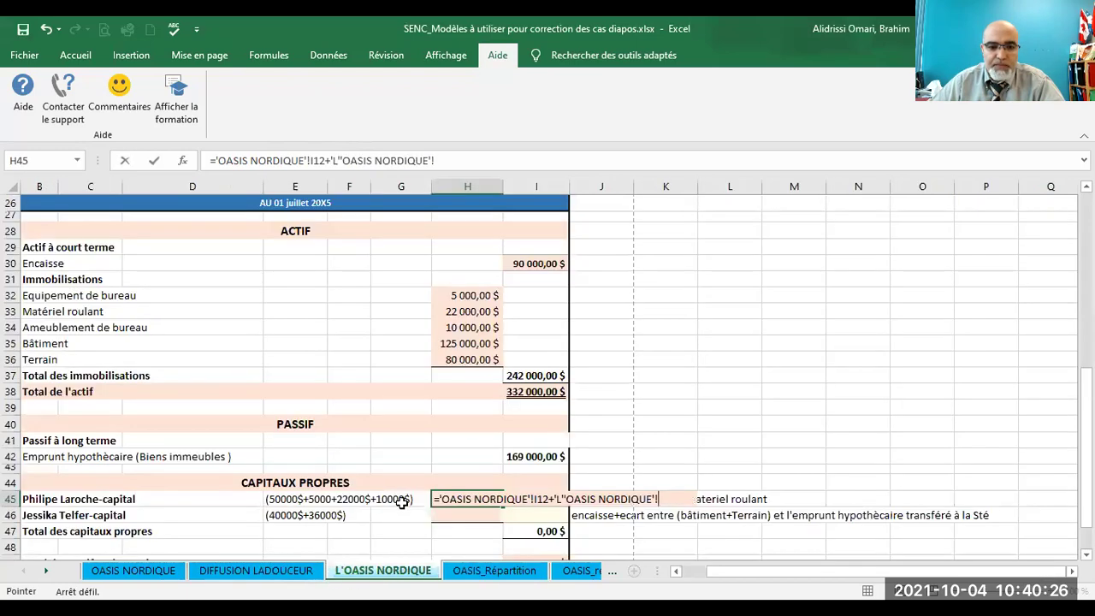
{"action": "scroll", "coordinate": [402, 502], "scroll_direction": "down", "scroll_amount": 2}
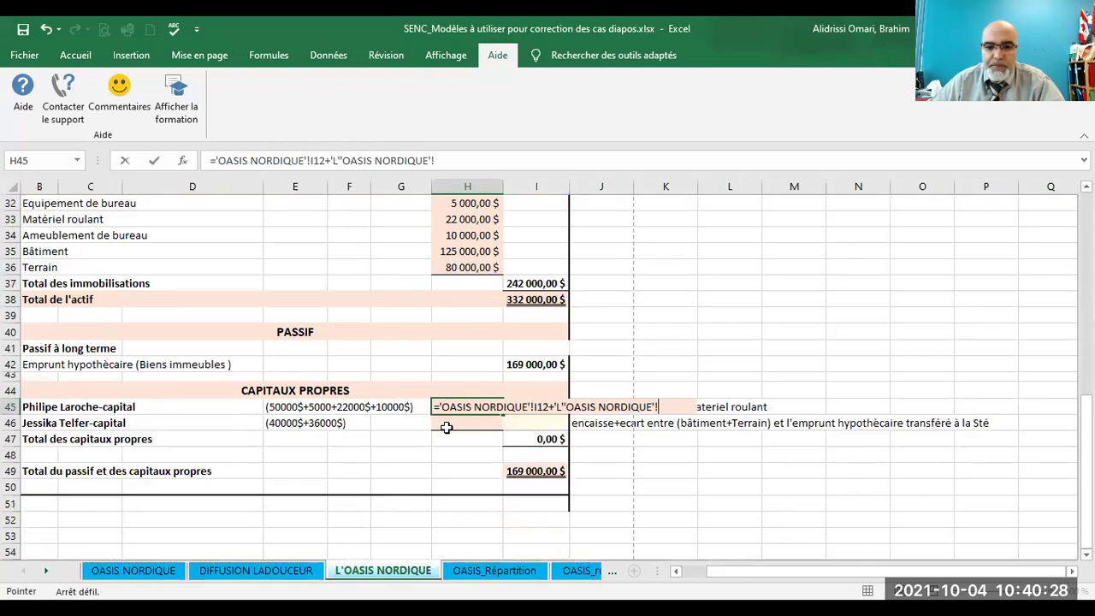
{"action": "scroll", "coordinate": [481, 355], "scroll_direction": "up", "scroll_amount": 9}
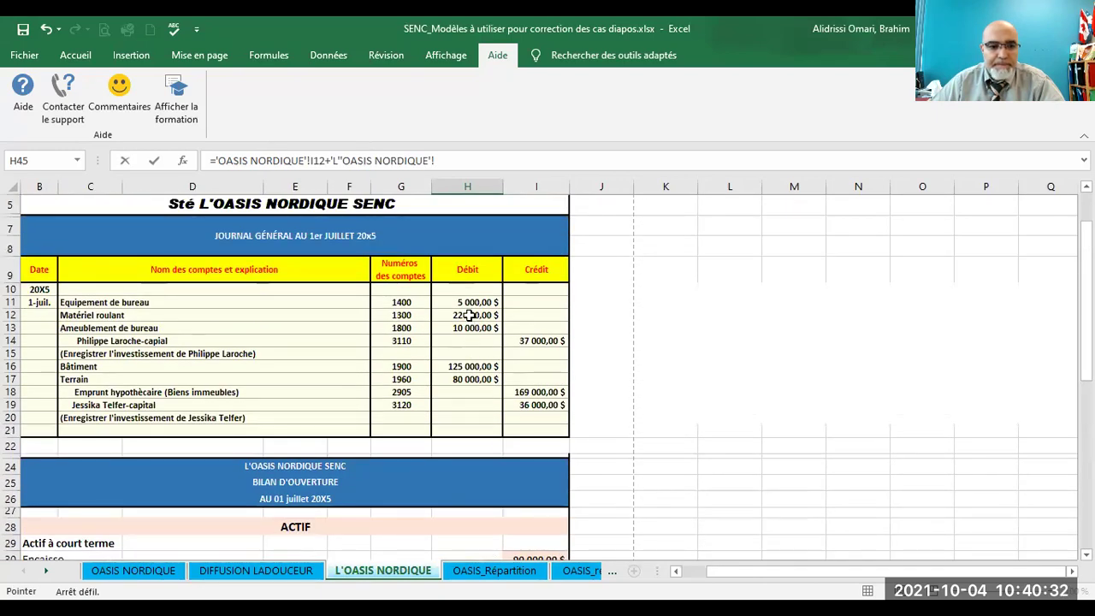
{"action": "left_click", "coordinate": [470, 302]}
{"action": "type", "text": "+"}
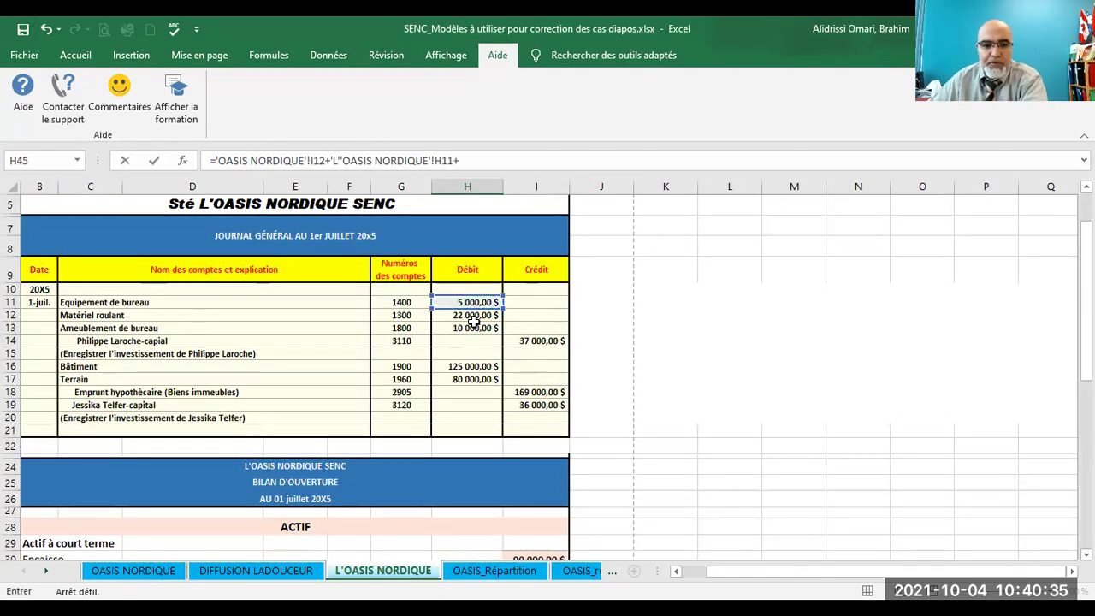
{"action": "left_click", "coordinate": [470, 315]}
{"action": "type", "text": "+"}
{"action": "left_click", "coordinate": [472, 327]}
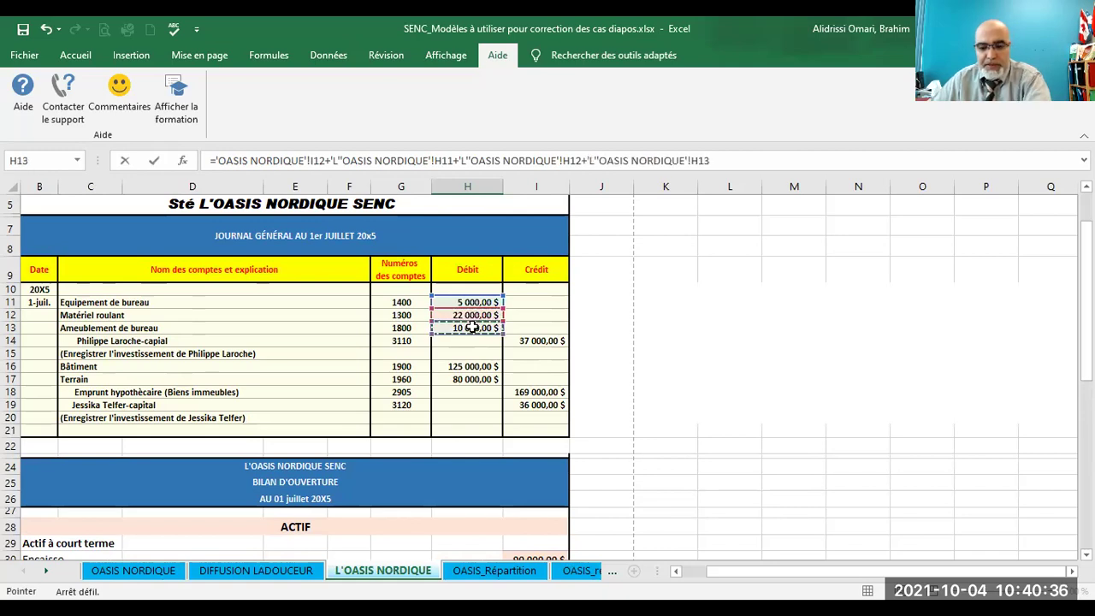
{"action": "key", "text": "Return"}
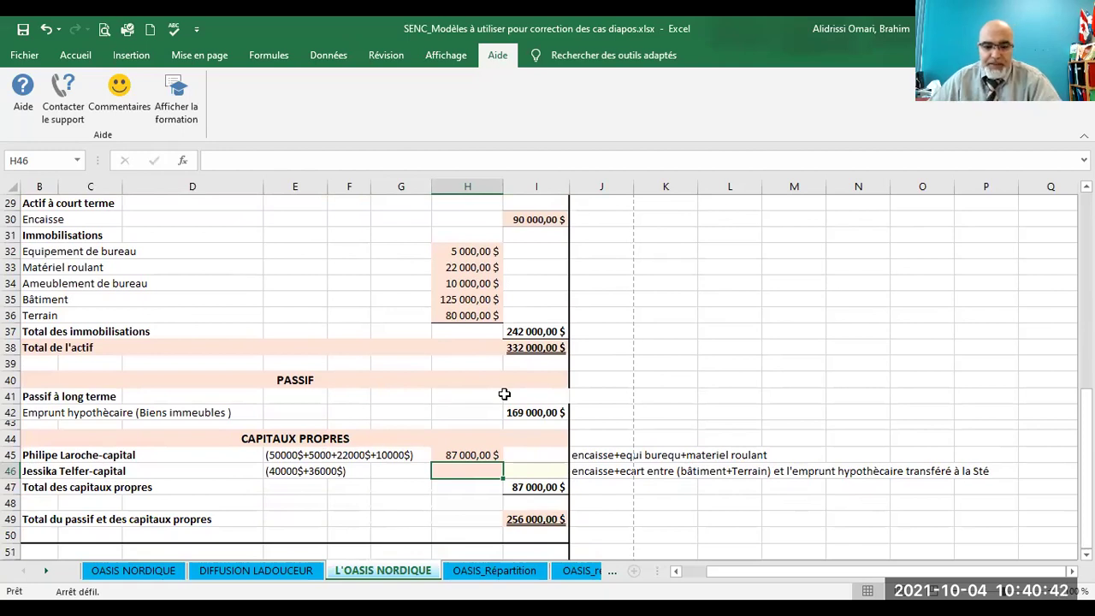
Calculate the second partner's capital in H46 as I13 on the OASIS NORDIQUE sheet plus I19 in the L'OASIS NORDIQUE journal.
{"action": "type", "text": "="}
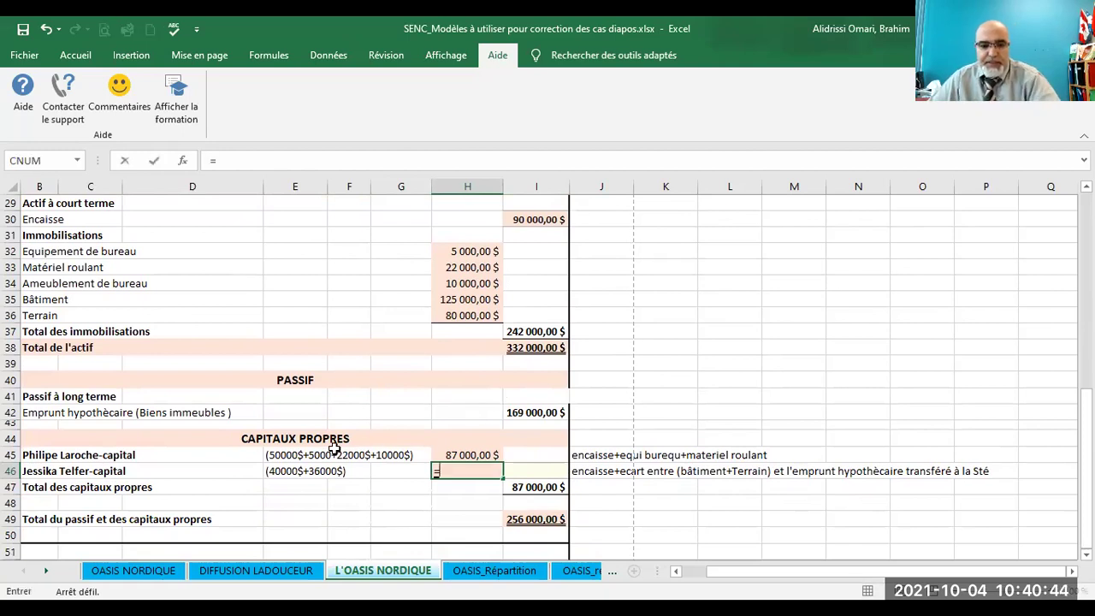
{"action": "left_click", "coordinate": [132, 573]}
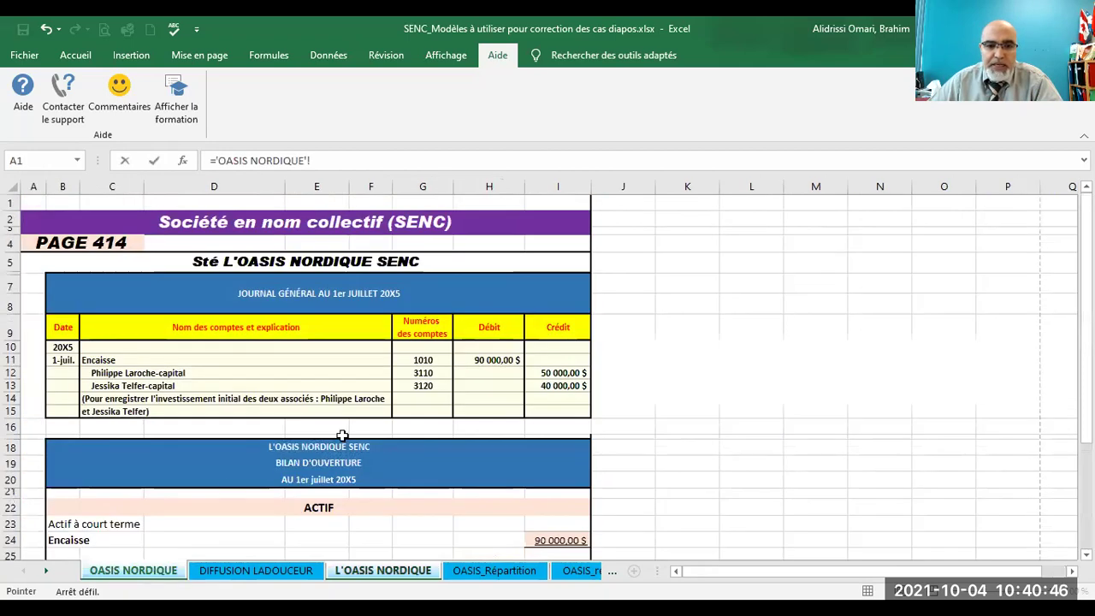
{"action": "left_click", "coordinate": [579, 399]}
{"action": "left_click", "coordinate": [575, 386]}
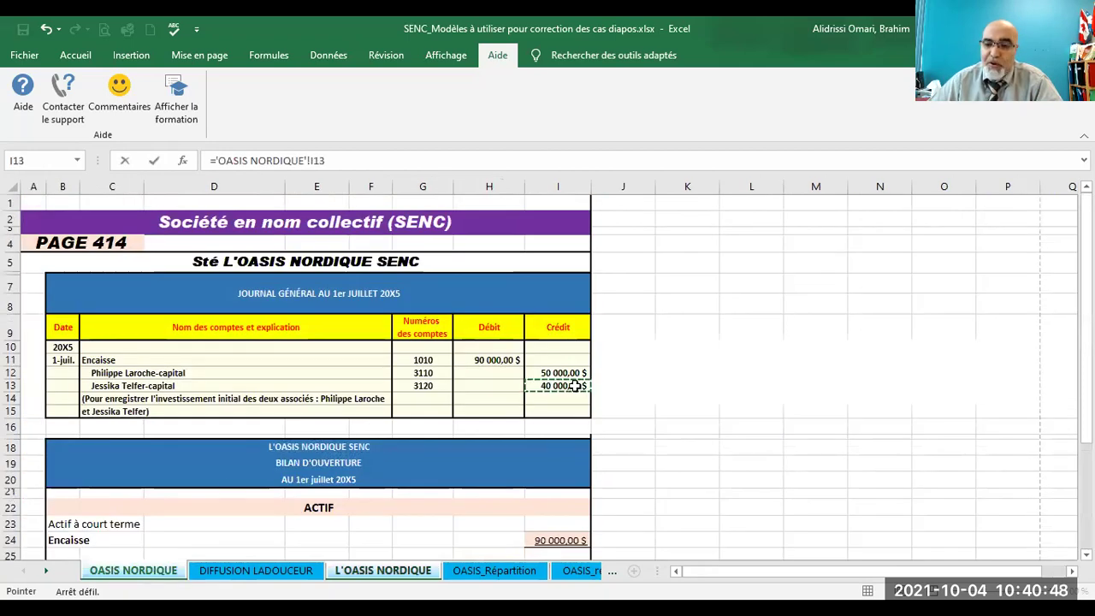
{"action": "type", "text": "+"}
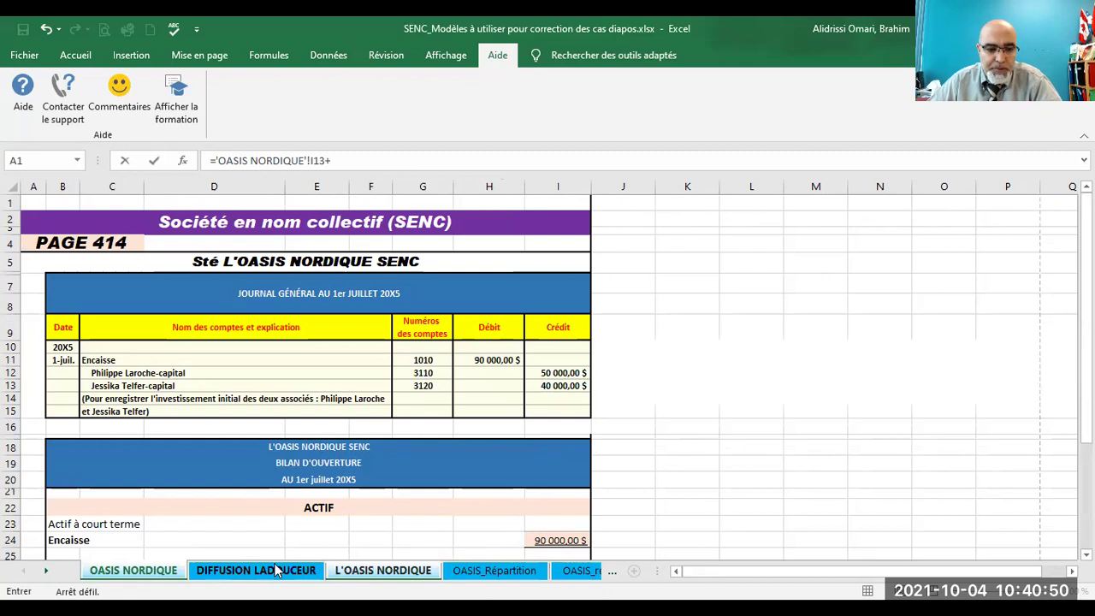
{"action": "left_click", "coordinate": [383, 571]}
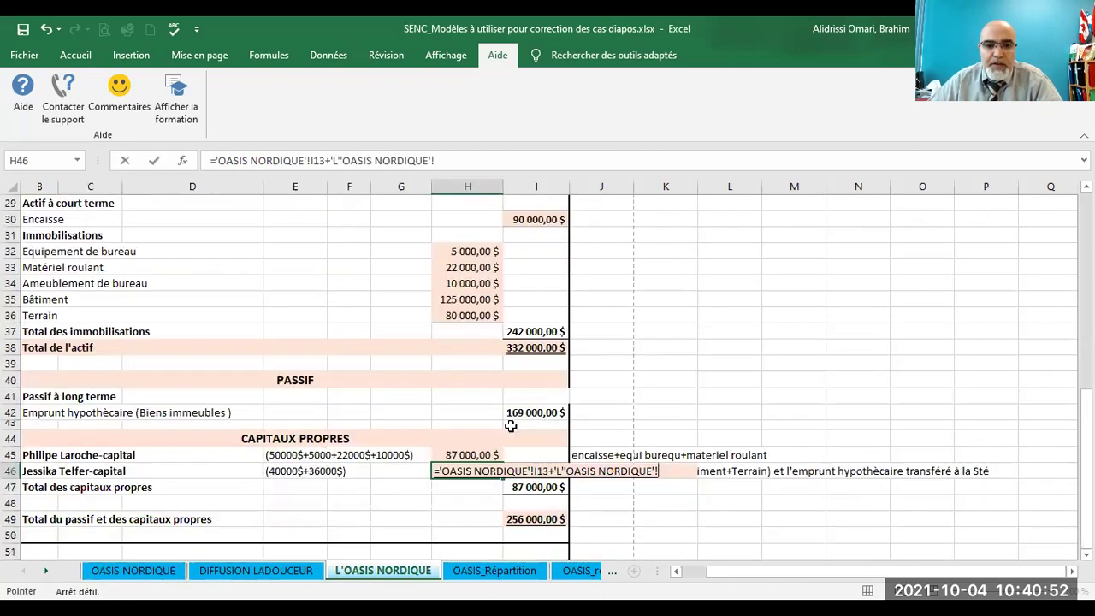
{"action": "scroll", "coordinate": [513, 368], "scroll_direction": "up", "scroll_amount": 7}
{"action": "left_click", "coordinate": [513, 367]}
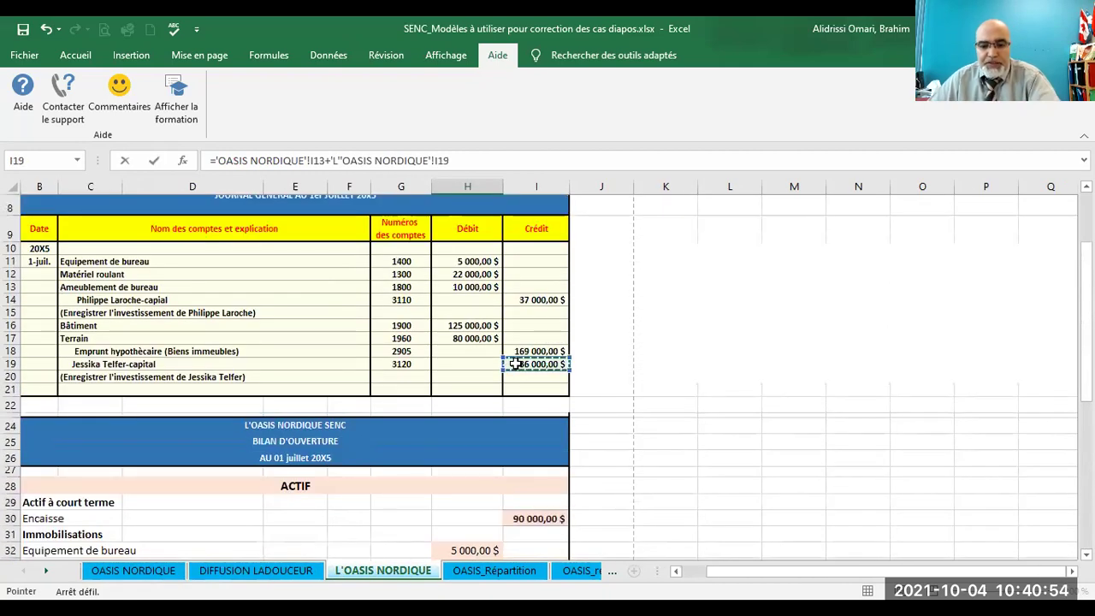
{"action": "key", "text": "Return"}
Compare the total liabilities and equity in I49 with the total assets in I38.
{"action": "scroll", "coordinate": [663, 426], "scroll_direction": "down", "scroll_amount": 2}
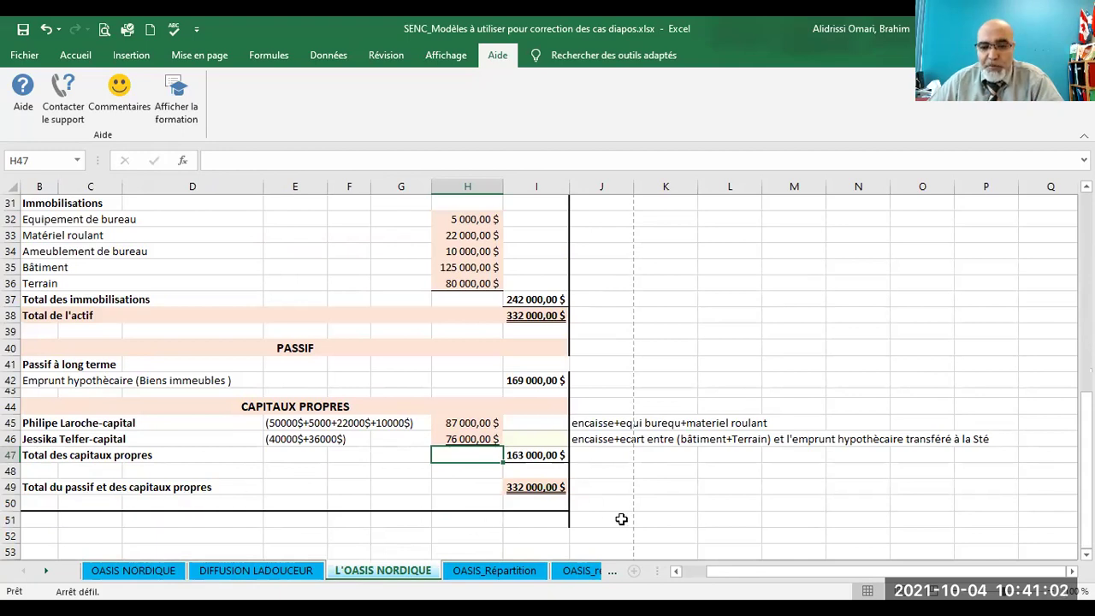
{"action": "left_click", "coordinate": [518, 491]}
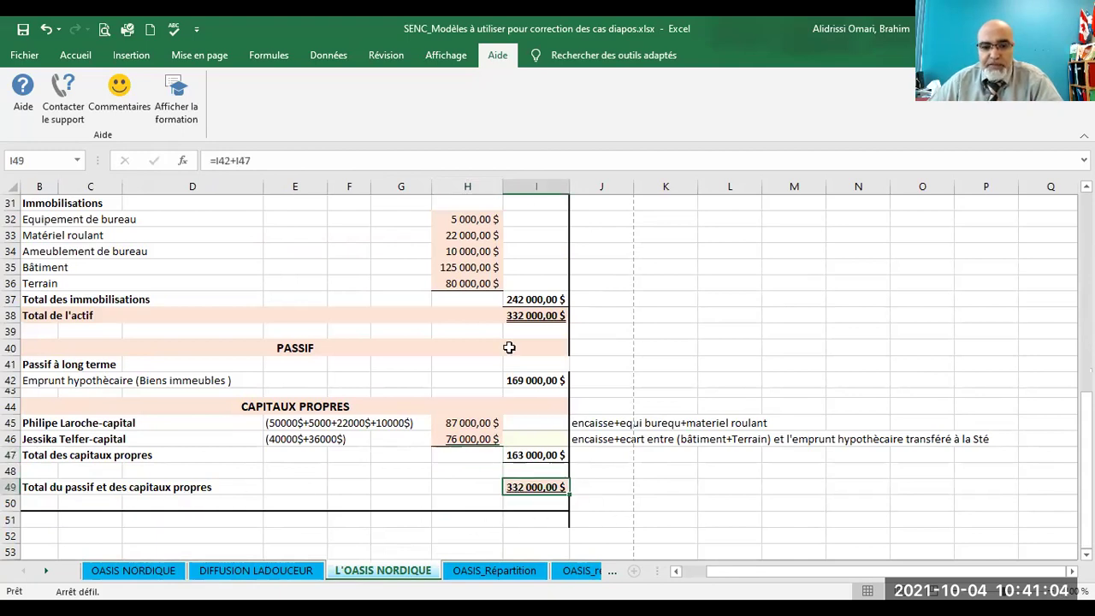
{"action": "left_click", "coordinate": [522, 315]}
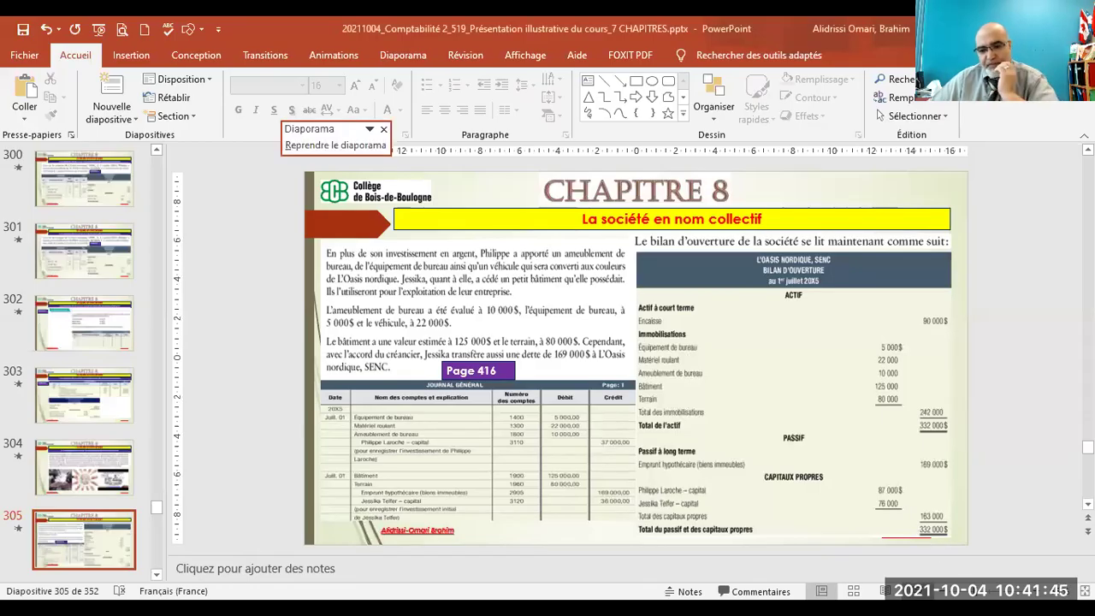
Switch to the PowerPoint slideshow and advance past the DIFFUSION LADOUCEUR opening balance sheet to the slide on partners' contributions.
{"action": "key", "text": "alt+Tab"}
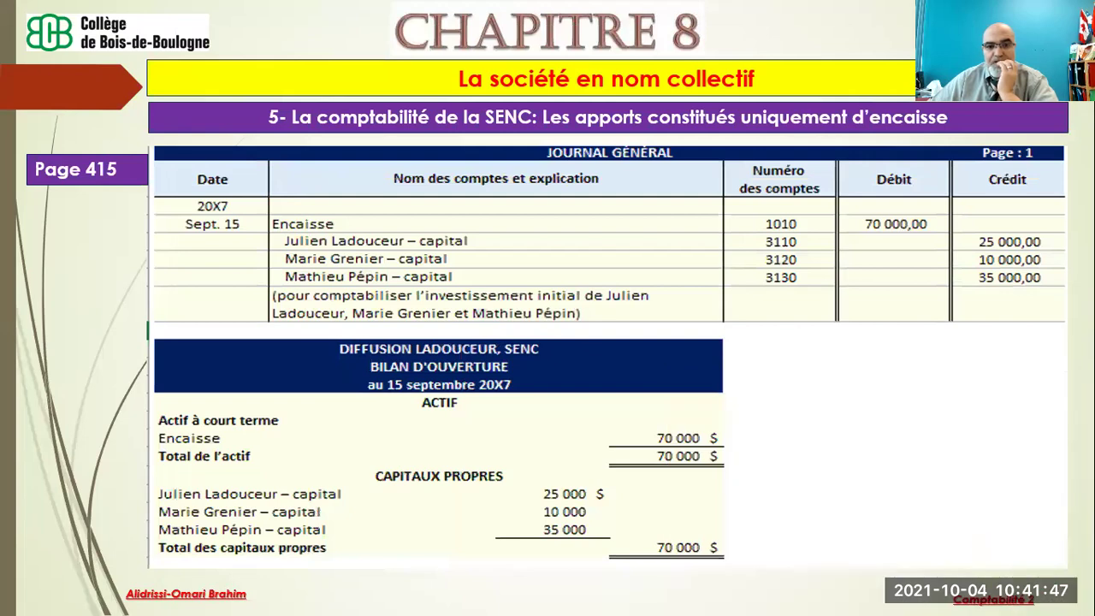
{"action": "key", "text": "Right"}
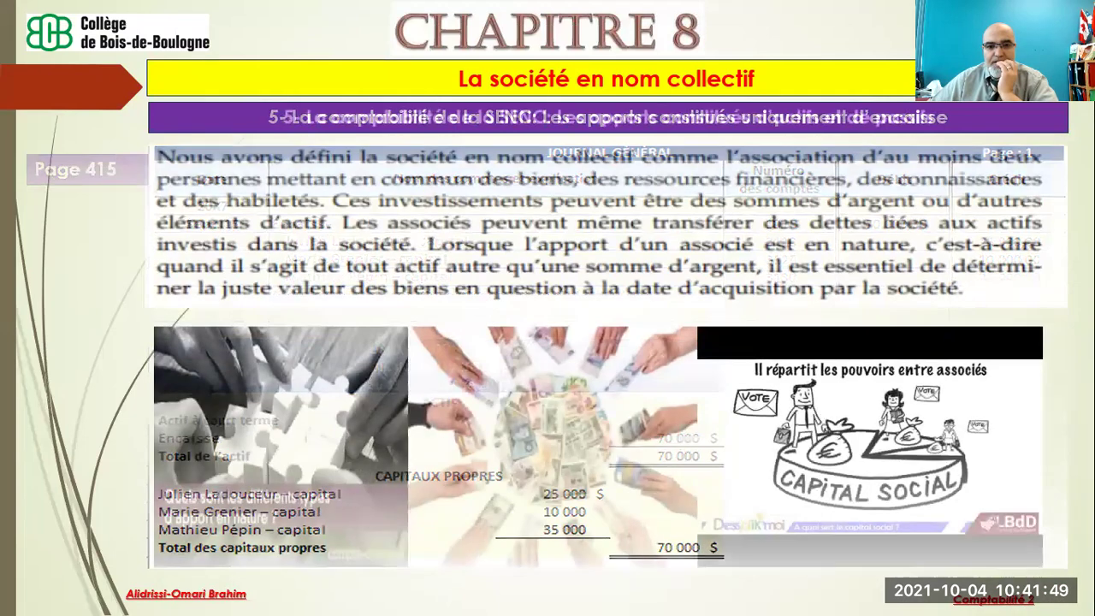